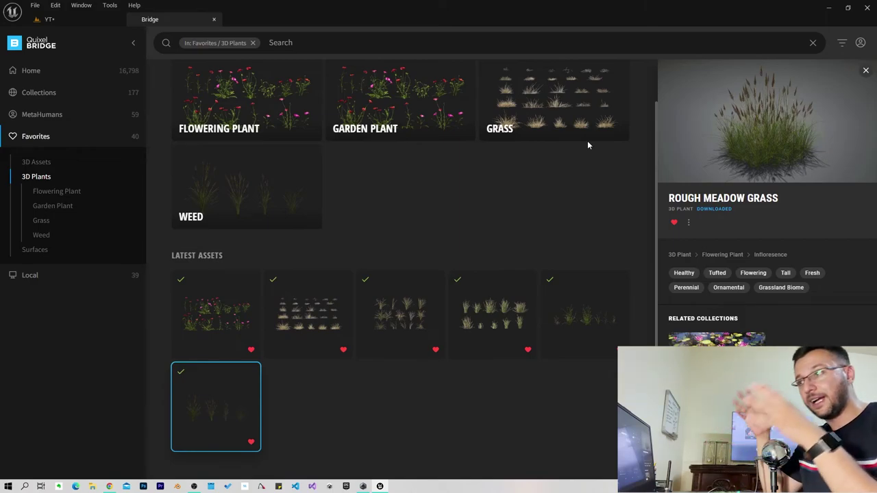
- Return from the asset library to the YT level and switch the editor to Foliage mode
{"action": "left_click", "coordinate": [54, 24]}
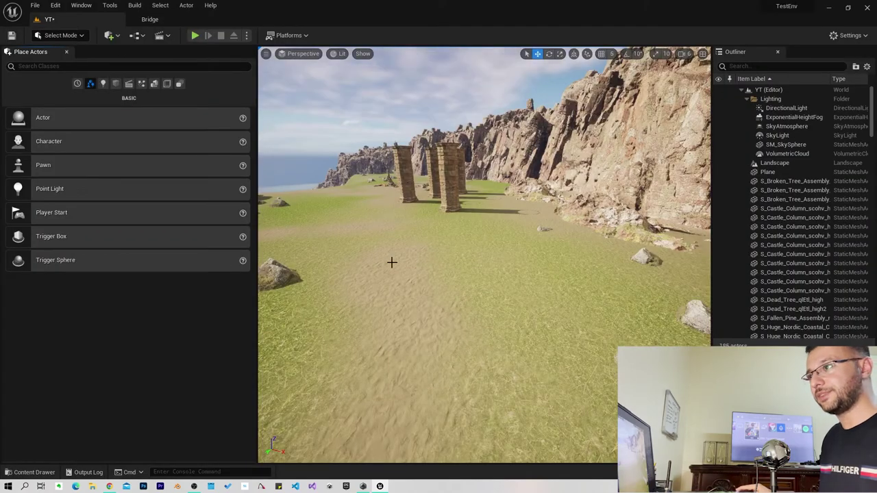
{"action": "left_click", "coordinate": [79, 38]}
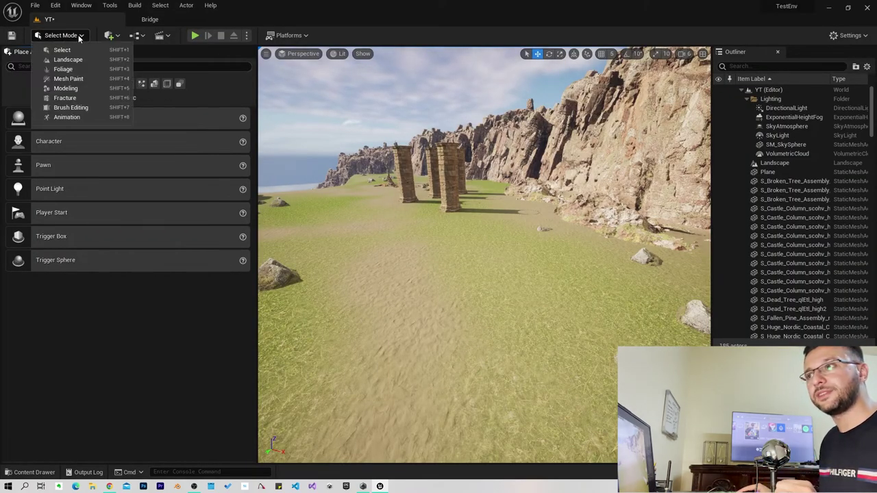
{"action": "left_click", "coordinate": [77, 72]}
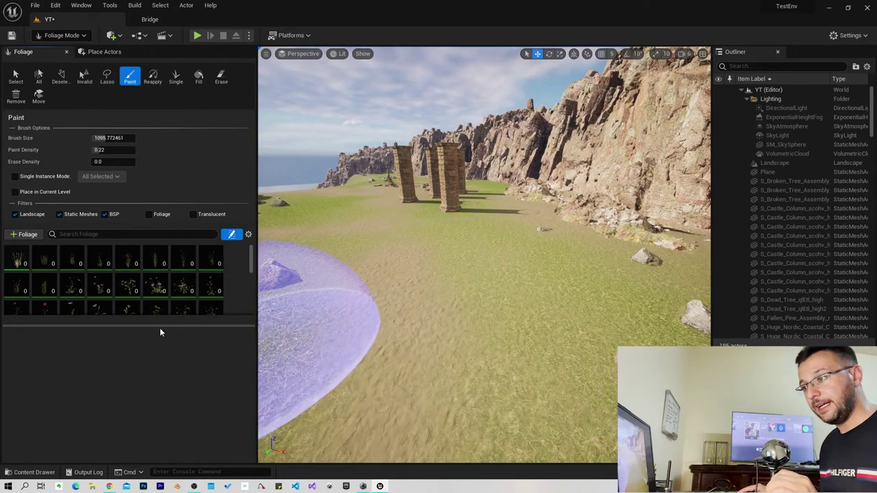
- Make the foliage thumbnail grid taller and scroll through the available foliage types
{"action": "left_click_drag", "start_coordinate": [160, 326], "coordinate": [165, 392]}
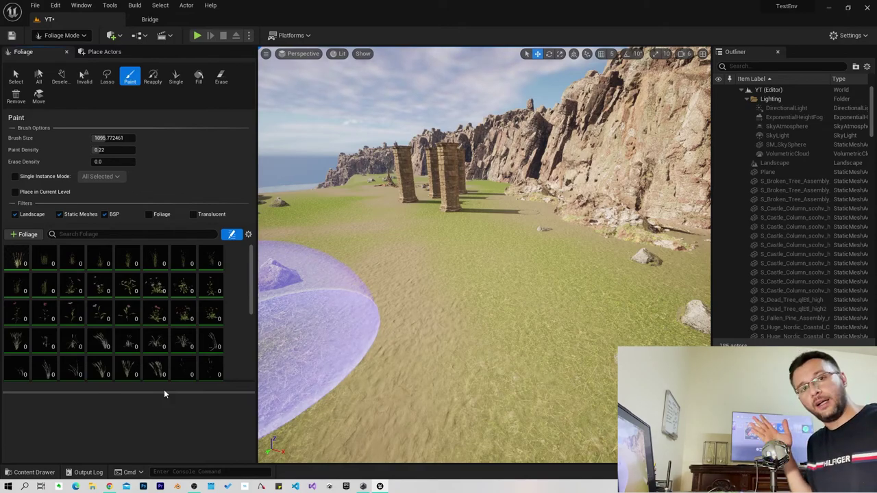
{"action": "scroll", "coordinate": [159, 372], "scroll_direction": "down", "scroll_amount": 3}
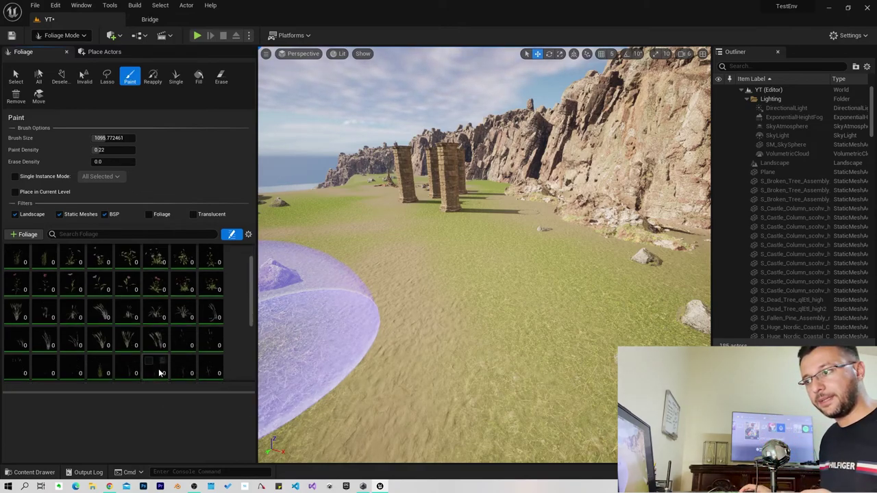
{"action": "scroll", "coordinate": [159, 373], "scroll_direction": "down", "scroll_amount": 2}
{"action": "scroll", "coordinate": [159, 373], "scroll_direction": "down", "scroll_amount": 2}
{"action": "scroll", "coordinate": [159, 373], "scroll_direction": "down", "scroll_amount": 1}
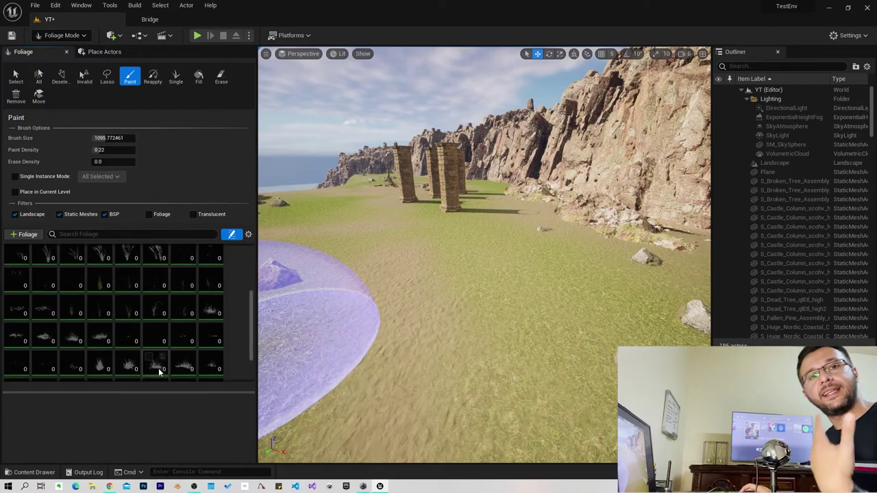
{"action": "scroll", "coordinate": [158, 368], "scroll_direction": "up", "scroll_amount": 1}
{"action": "scroll", "coordinate": [159, 368], "scroll_direction": "up", "scroll_amount": 1}
{"action": "scroll", "coordinate": [158, 368], "scroll_direction": "up", "scroll_amount": 1}
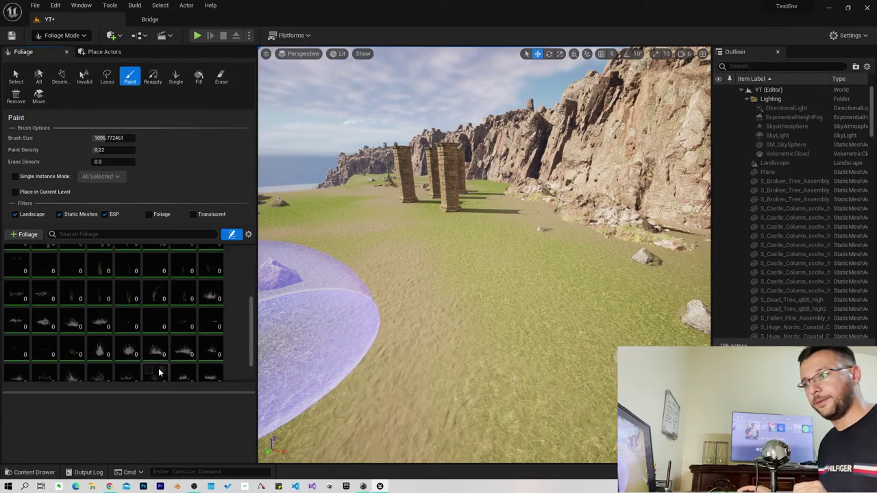
{"action": "scroll", "coordinate": [157, 368], "scroll_direction": "up", "scroll_amount": 1}
{"action": "scroll", "coordinate": [96, 281], "scroll_direction": "up", "scroll_amount": 2}
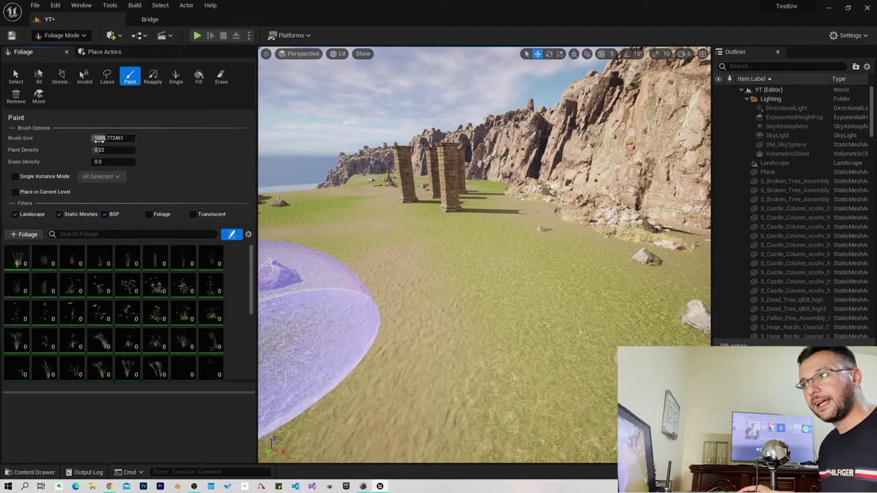
- Set the foliage brush size to about 1244 and select the FT_Dune_Sword-sedge foliage type
{"action": "left_click_drag", "start_coordinate": [101, 139], "coordinate": [113, 139]}
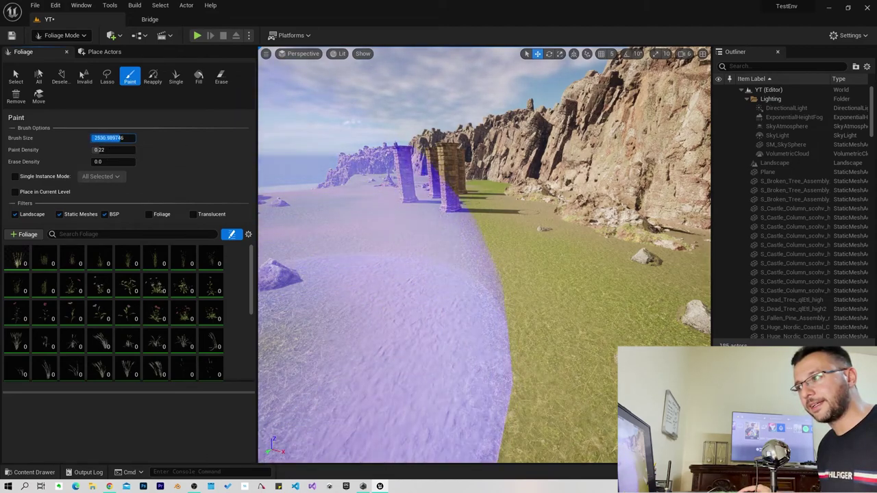
{"action": "left_click_drag", "start_coordinate": [113, 139], "coordinate": [103, 139]}
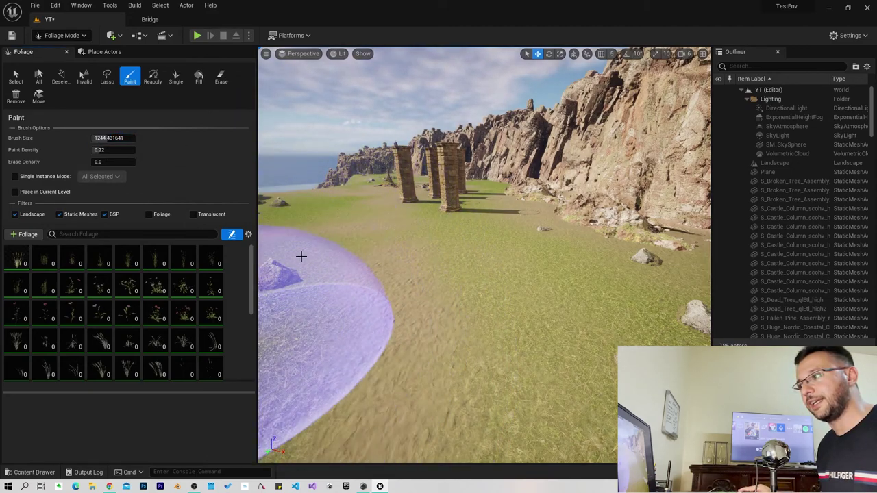
{"action": "left_click", "coordinate": [19, 264]}
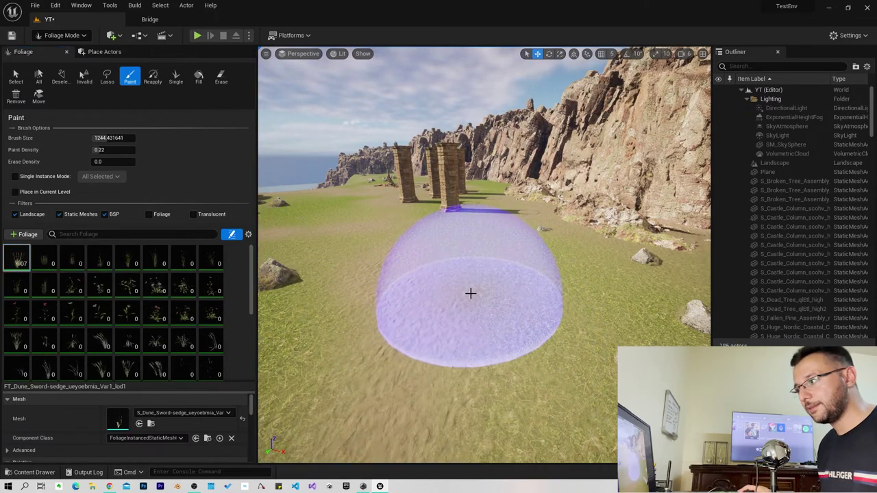
- Paint sword-sedge grass onto the sand and inspect the result from several angles
{"action": "mouse_move", "coordinate": [470, 294]}
{"action": "left_mouse_down"}
{"action": "mouse_move", "coordinate": [410, 316]}
{"action": "mouse_move", "coordinate": [425, 438]}
{"action": "left_mouse_up"}
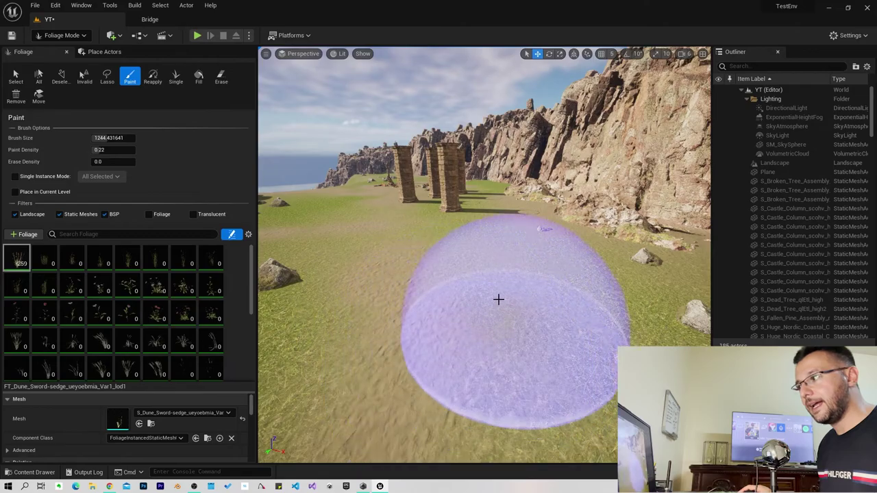
{"action": "right_click_drag", "start_coordinate": [384, 298], "coordinate": [384, 312]}
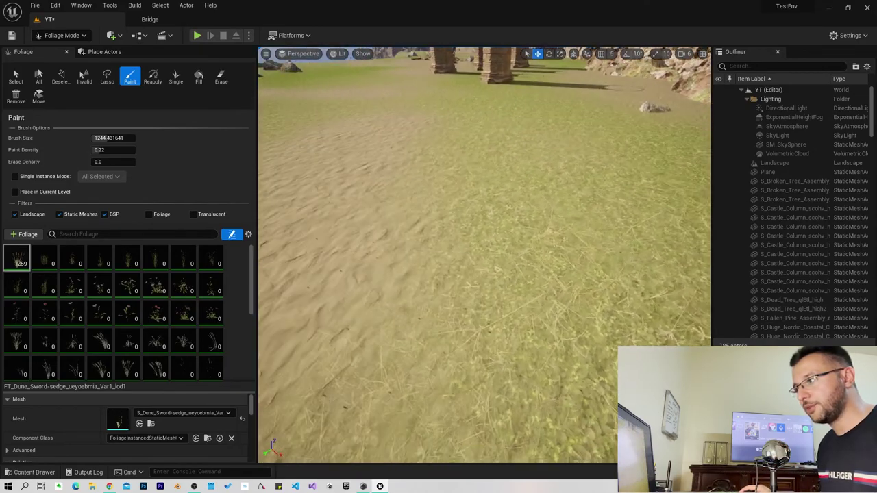
{"action": "right_click_drag", "start_coordinate": [546, 291], "coordinate": [545, 261]}
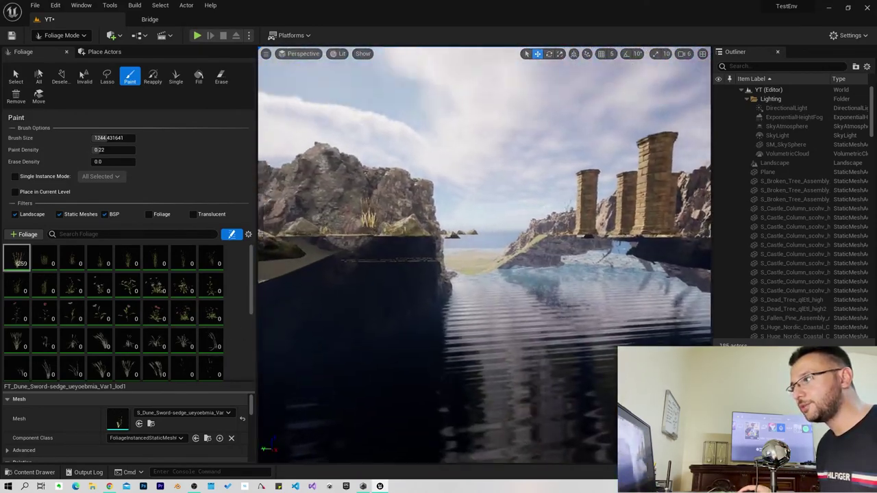
{"action": "right_click_drag", "start_coordinate": [406, 220], "coordinate": [407, 220]}
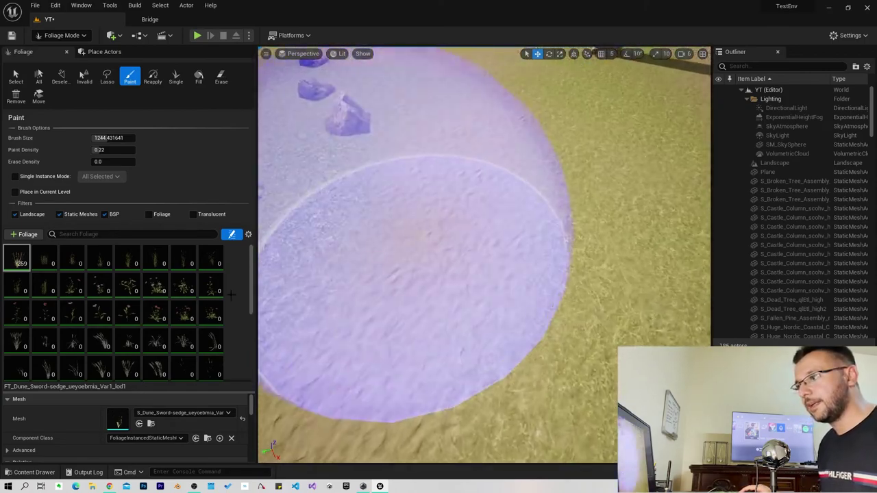
- Set the sword-sedge foliage type's Scale X Max to 20
{"action": "scroll", "coordinate": [117, 411], "scroll_direction": "down", "scroll_amount": 1}
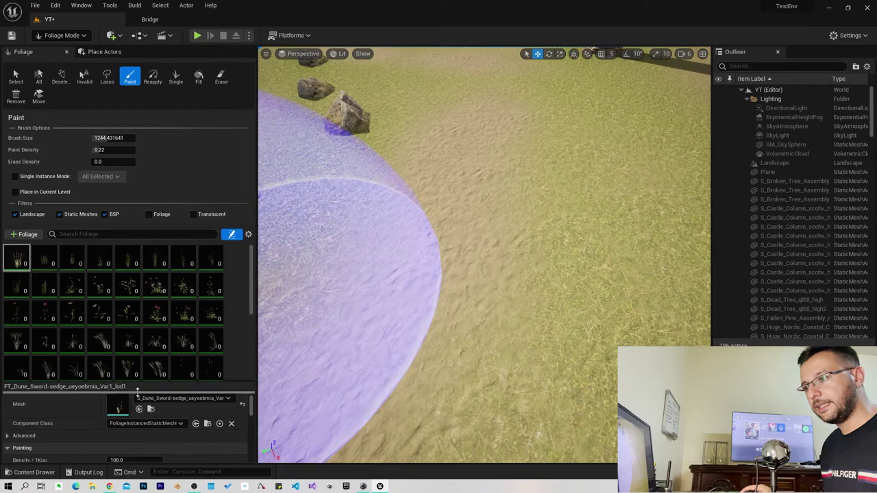
{"action": "left_click_drag", "start_coordinate": [136, 388], "coordinate": [136, 327]}
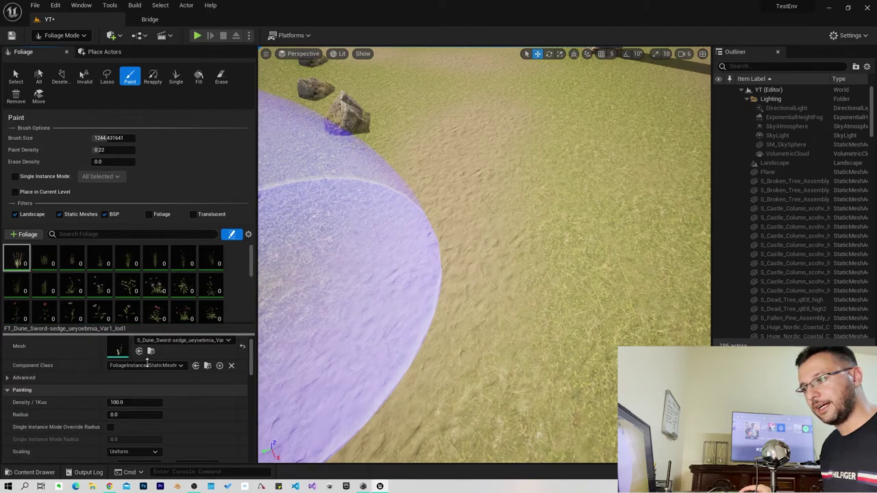
{"action": "scroll", "coordinate": [161, 425], "scroll_direction": "down", "scroll_amount": 3}
{"action": "scroll", "coordinate": [188, 427], "scroll_direction": "down", "scroll_amount": 2}
{"action": "left_click", "coordinate": [195, 376]}
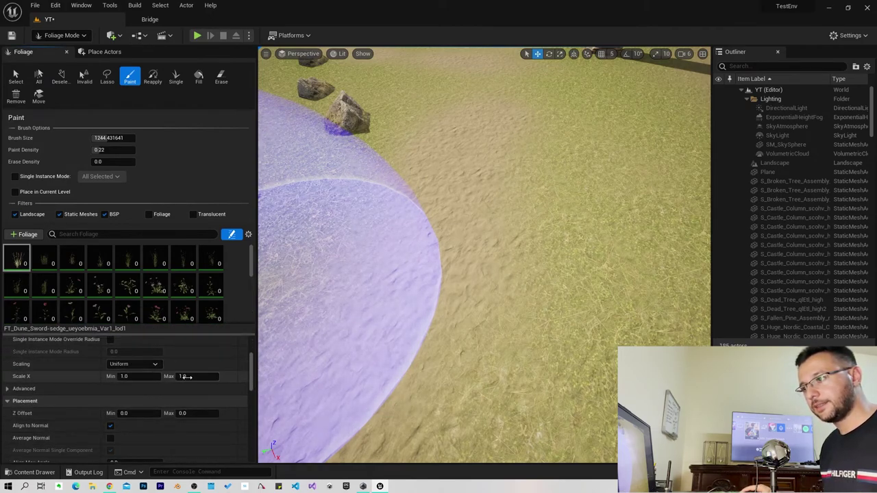
{"action": "type", "text": "20"}
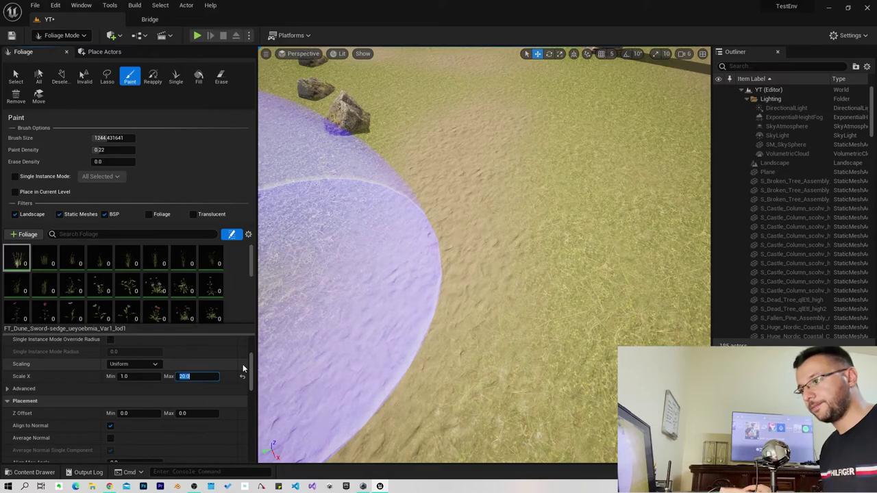
- Paint a patch of sword-sedge grass on the sand near the pillars
{"action": "right_click_drag", "start_coordinate": [432, 315], "coordinate": [433, 315]}
{"action": "left_click_drag", "start_coordinate": [435, 324], "coordinate": [512, 348]}
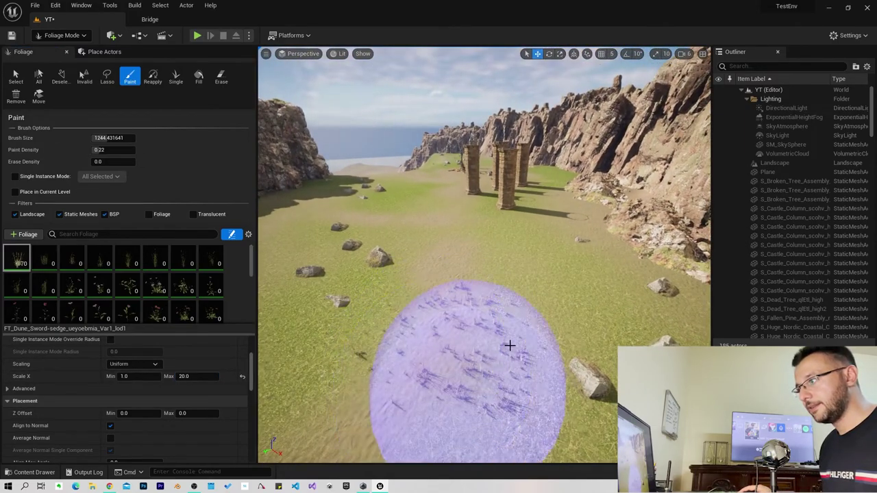
{"action": "scroll", "coordinate": [411, 304], "scroll_direction": "up", "scroll_amount": 8}
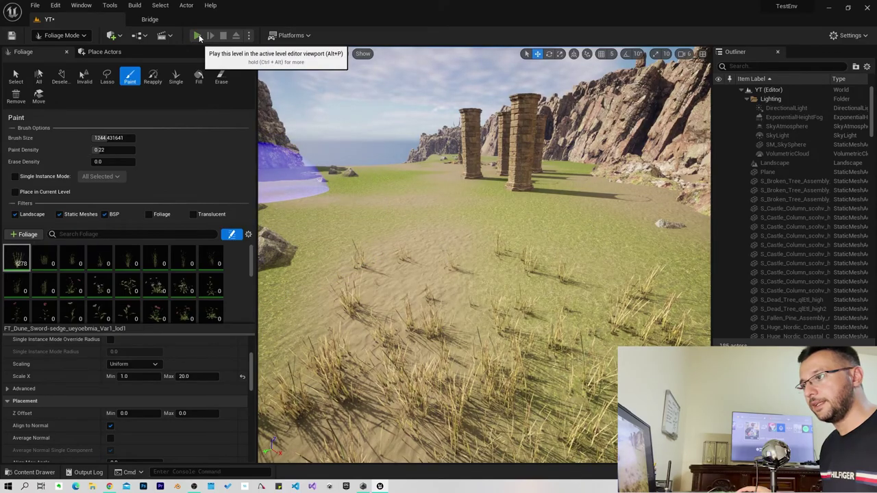
- Play-test the level walking through the grass, then raise the foliage brush size to about 2156
{"action": "key", "text": "alt+p"}
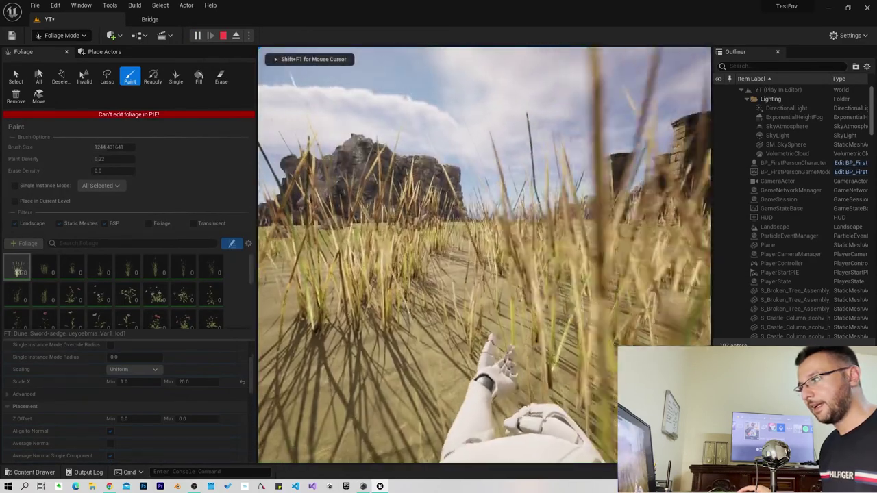
{"action": "key", "text": "Escape"}
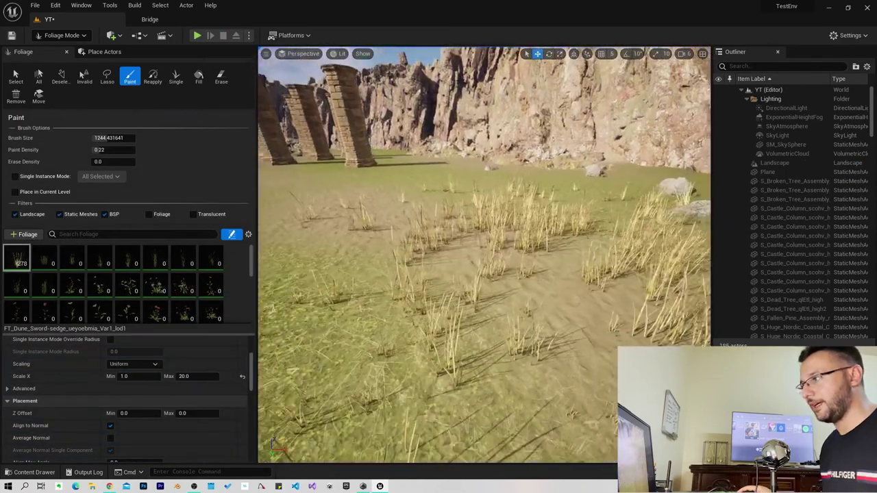
{"action": "right_click_drag", "start_coordinate": [480, 261], "coordinate": [329, 193]}
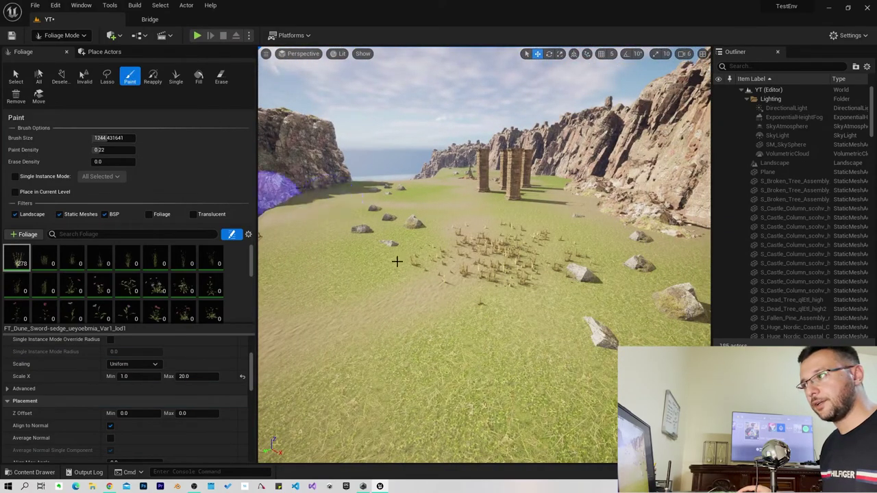
{"action": "mouse_move", "coordinate": [109, 138]}
{"action": "left_mouse_down"}
{"action": "mouse_move", "coordinate": [158, 138]}
{"action": "mouse_move", "coordinate": [120, 138]}
{"action": "left_mouse_up"}
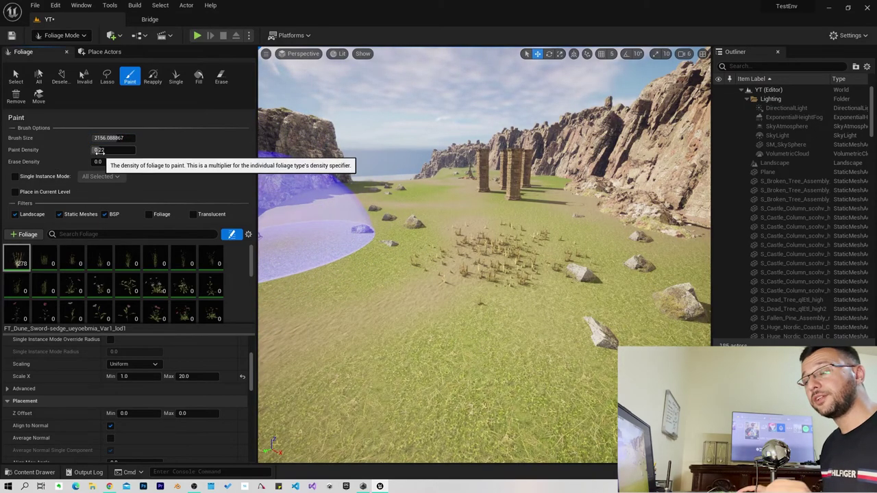
- Erase the previously painted grass and return to the Paint tool
{"action": "left_click_drag", "start_coordinate": [536, 242], "coordinate": [461, 240], "text": "shift"}
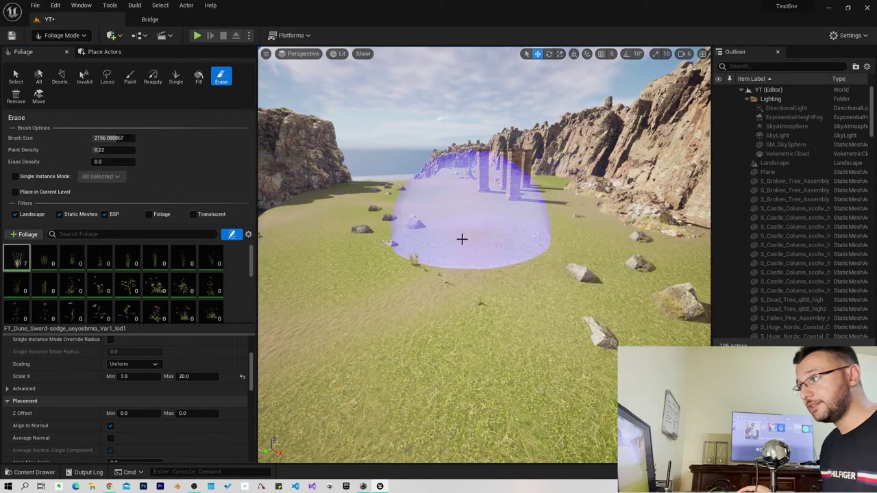
{"action": "right_click_drag", "start_coordinate": [484, 276], "coordinate": [439, 263]}
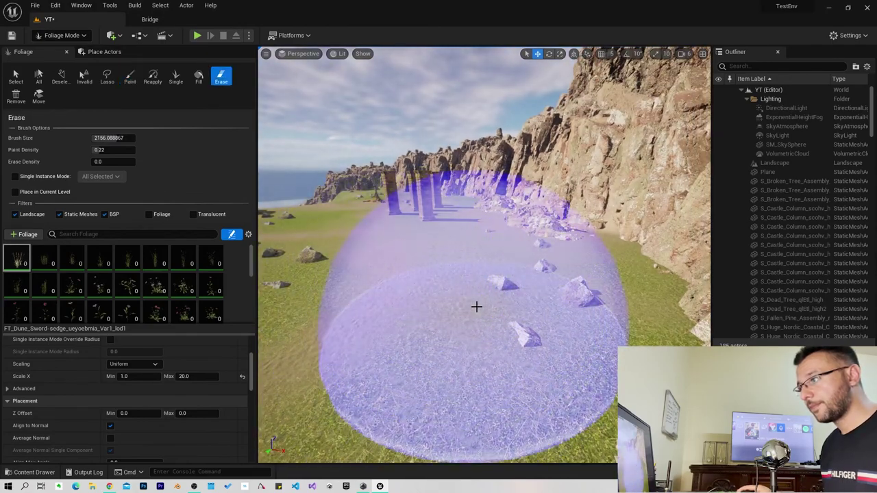
{"action": "left_click", "coordinate": [129, 76]}
- Raise paint density to 1.0 and paint dense grass over the centre and left of the rocks
{"action": "right_click_drag", "start_coordinate": [476, 308], "coordinate": [476, 307]}
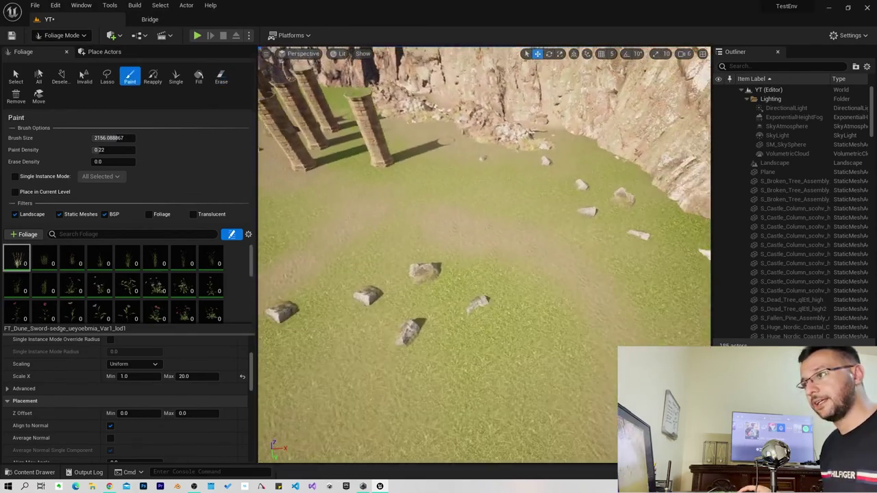
{"action": "left_click_drag", "start_coordinate": [103, 149], "coordinate": [137, 150]}
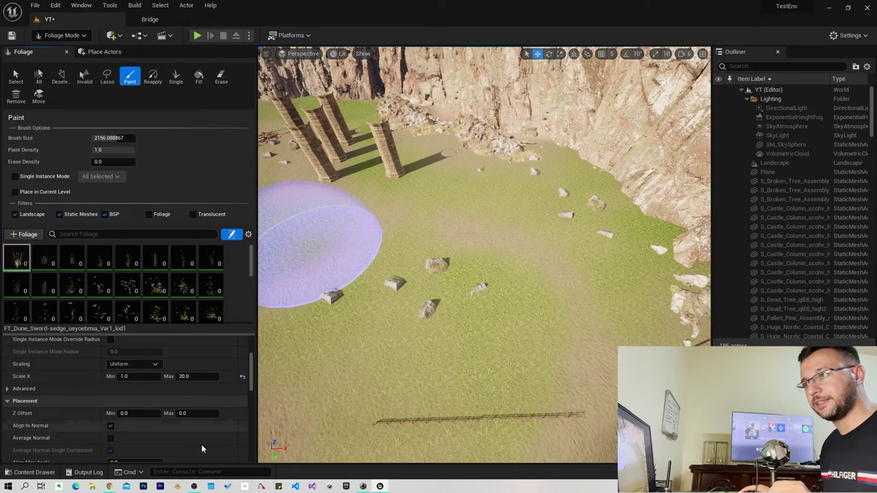
{"action": "mouse_move", "coordinate": [488, 341]}
{"action": "left_mouse_down"}
{"action": "mouse_move", "coordinate": [480, 316]}
{"action": "mouse_move", "coordinate": [421, 304]}
{"action": "left_mouse_up"}
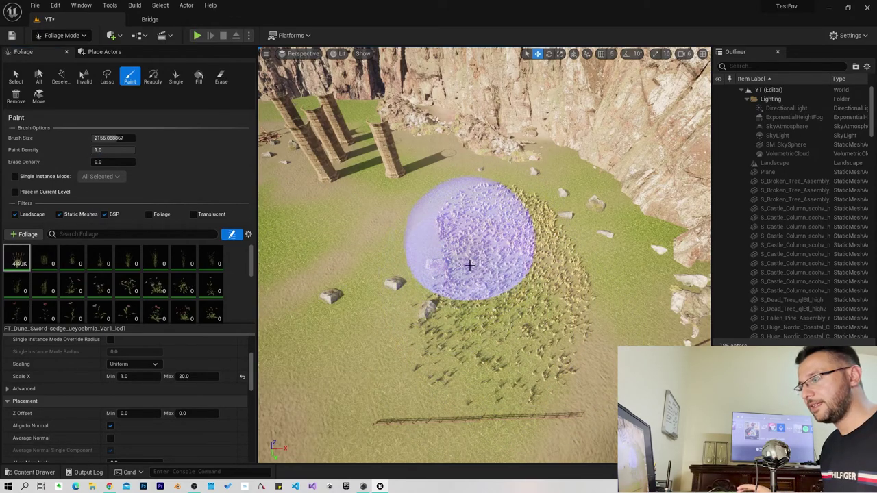
{"action": "right_click_drag", "start_coordinate": [421, 303], "coordinate": [420, 304]}
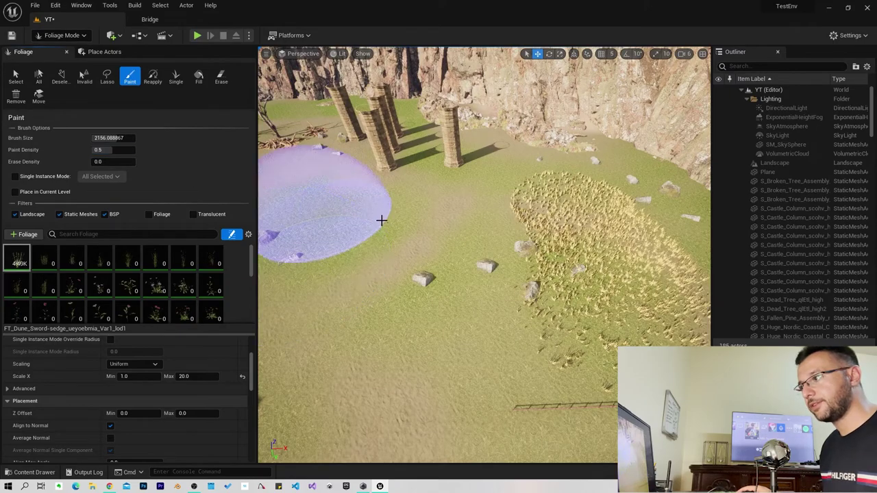
{"action": "left_click_drag", "start_coordinate": [382, 220], "coordinate": [343, 420]}
{"action": "right_click_drag", "start_coordinate": [342, 420], "coordinate": [343, 421]}
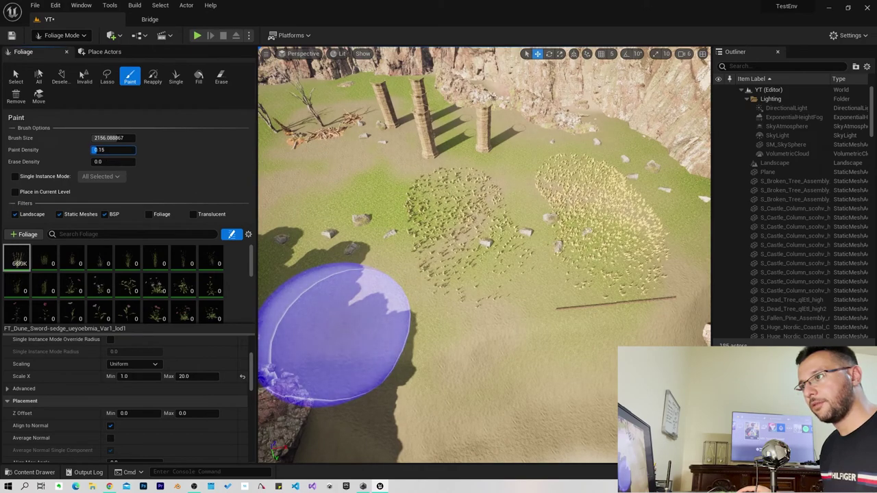
{"action": "type", "text": "0.14"}
- Paint a sparse grass patch beside the first, then set paint density to 0.75
{"action": "left_click_drag", "start_coordinate": [342, 206], "coordinate": [323, 245]}
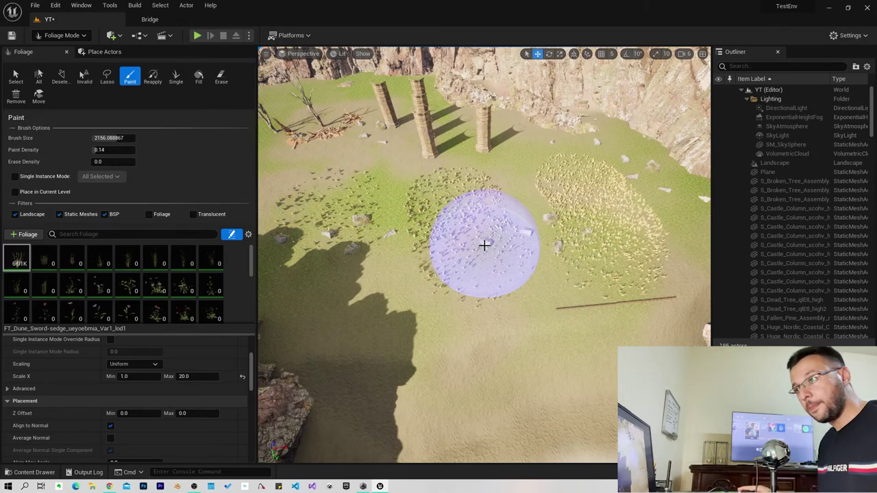
{"action": "left_click", "coordinate": [110, 150]}
{"action": "type", "text": "0.75"}
{"action": "key", "text": "Return"}
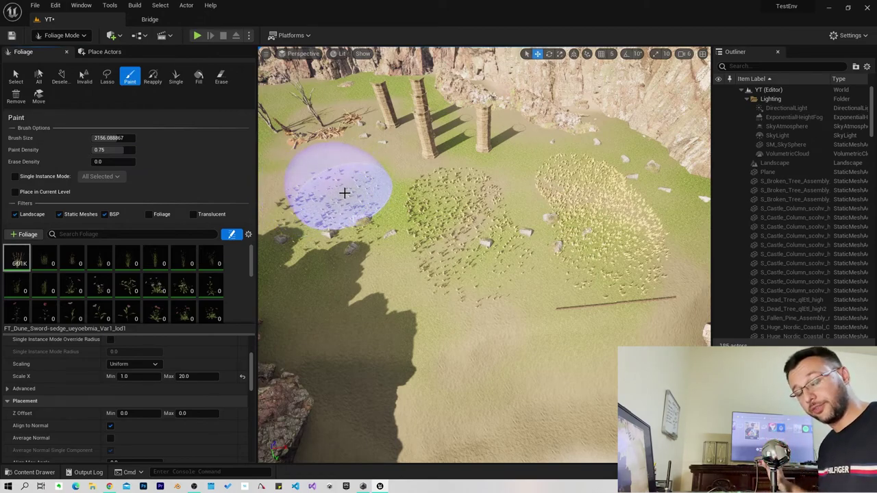
- Erase the grass patches from the field and turn the view toward the columns
{"action": "mouse_move", "coordinate": [326, 190]}
{"action": "left_mouse_down", "text": "shift"}
{"action": "mouse_move", "coordinate": [381, 199]}
{"action": "mouse_move", "coordinate": [507, 266]}
{"action": "left_mouse_up", "text": "shift"}
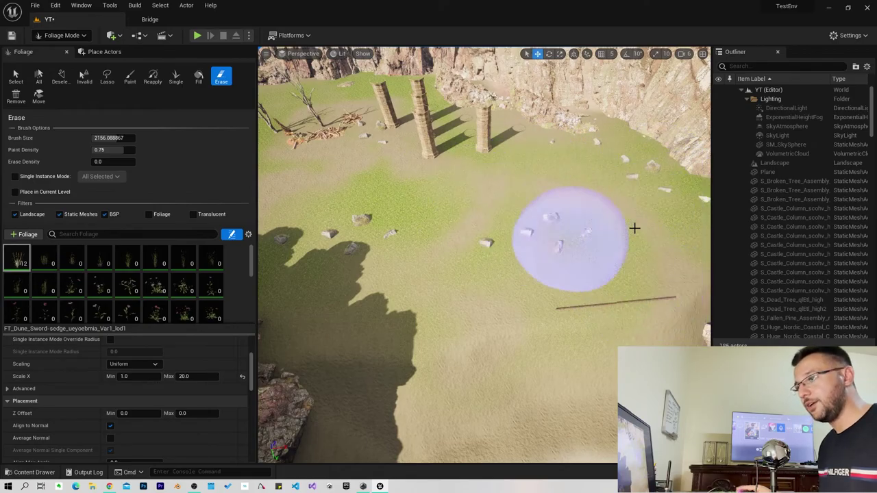
{"action": "right_click_drag", "start_coordinate": [507, 266], "coordinate": [280, 202]}
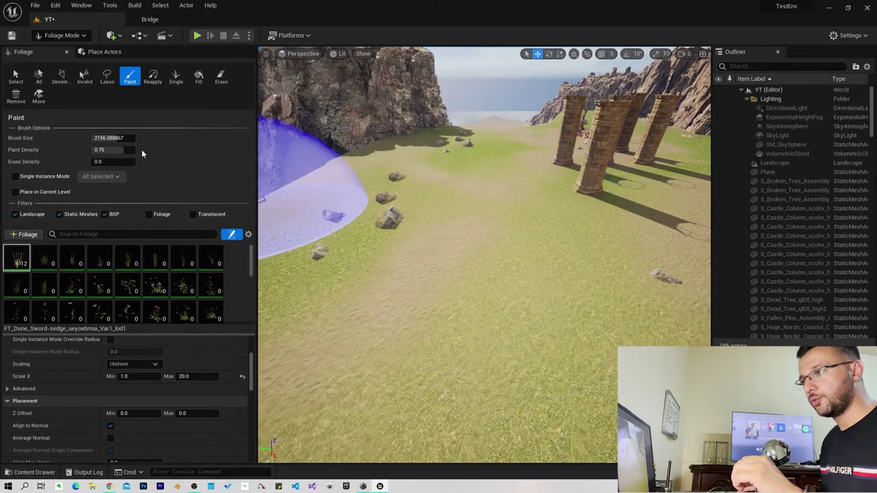
- Paint a dense grass carpet at density 1.0 near the columns, then thin it with erase density 0.51
{"action": "left_click_drag", "start_coordinate": [110, 149], "coordinate": [134, 150]}
{"action": "left_click_drag", "start_coordinate": [483, 245], "coordinate": [508, 331]}
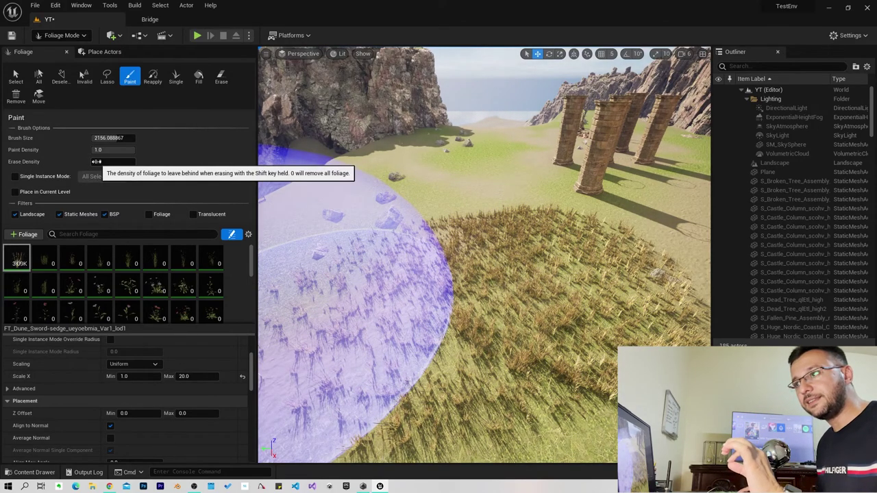
{"action": "left_click_drag", "start_coordinate": [95, 161], "coordinate": [106, 161]}
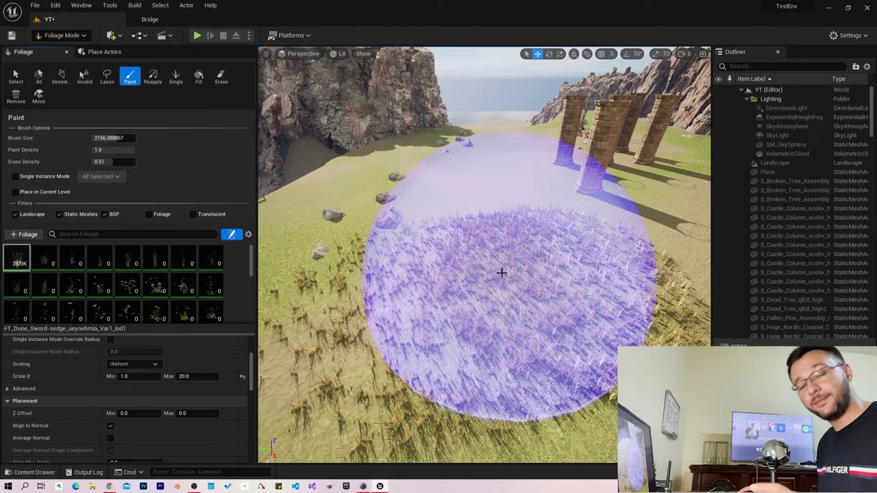
{"action": "mouse_move", "coordinate": [502, 268]}
{"action": "left_mouse_down", "text": "shift"}
{"action": "mouse_move", "coordinate": [459, 277]}
{"action": "mouse_move", "coordinate": [327, 345]}
{"action": "left_mouse_up", "text": "shift"}
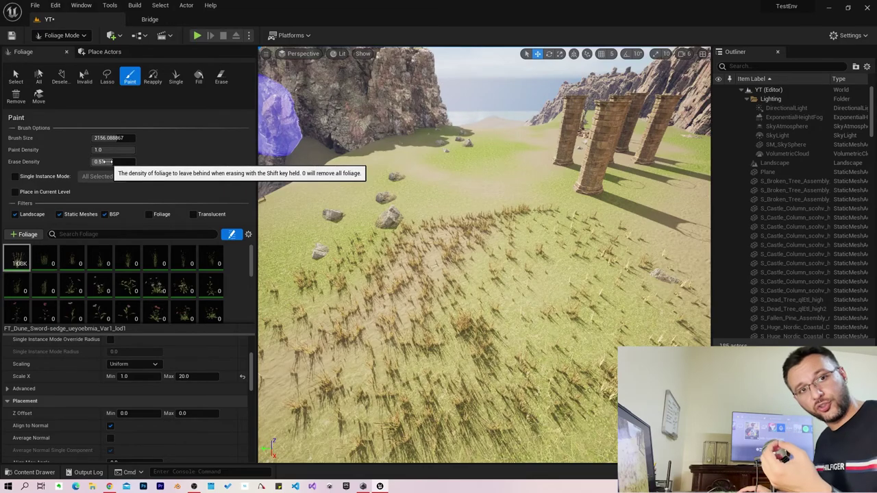
- Repaint the field, thin it at erase density 0.43, then erase everything with erase density 0
{"action": "left_click_drag", "start_coordinate": [537, 245], "coordinate": [420, 342]}
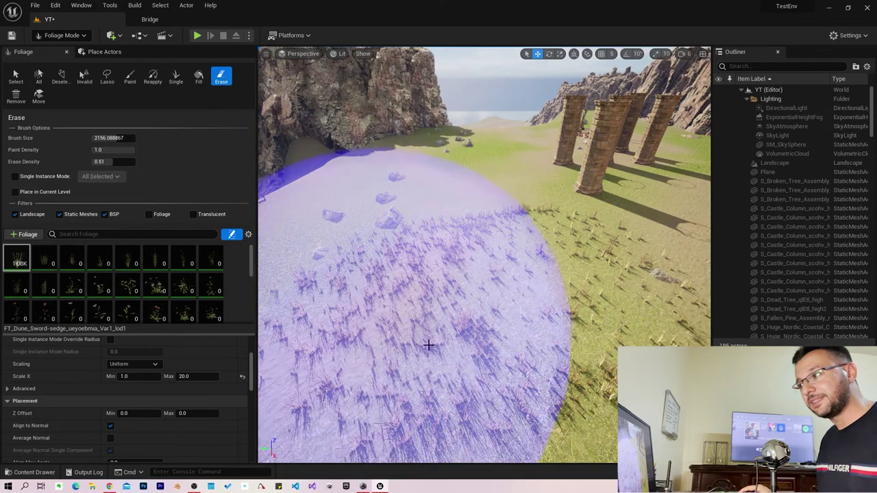
{"action": "left_click_drag", "start_coordinate": [103, 161], "coordinate": [96, 161]}
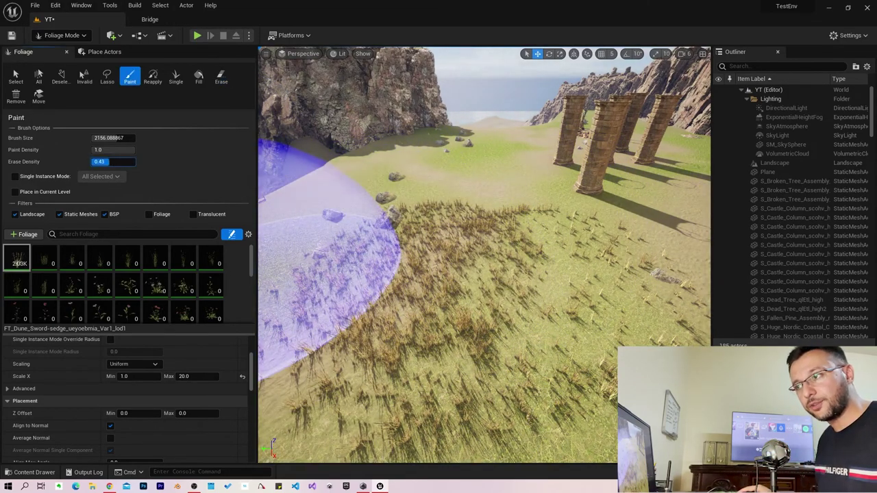
{"action": "left_click_drag", "start_coordinate": [358, 276], "coordinate": [584, 291], "text": "shift"}
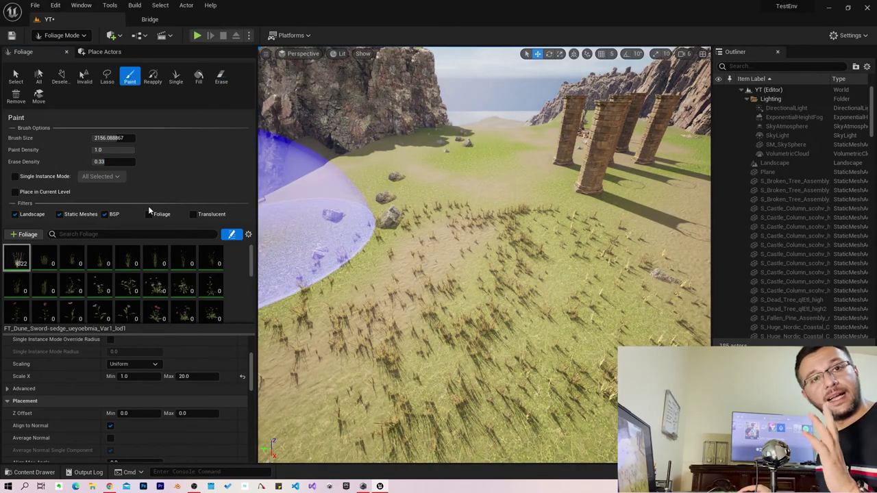
{"action": "left_click_drag", "start_coordinate": [96, 161], "coordinate": [86, 162]}
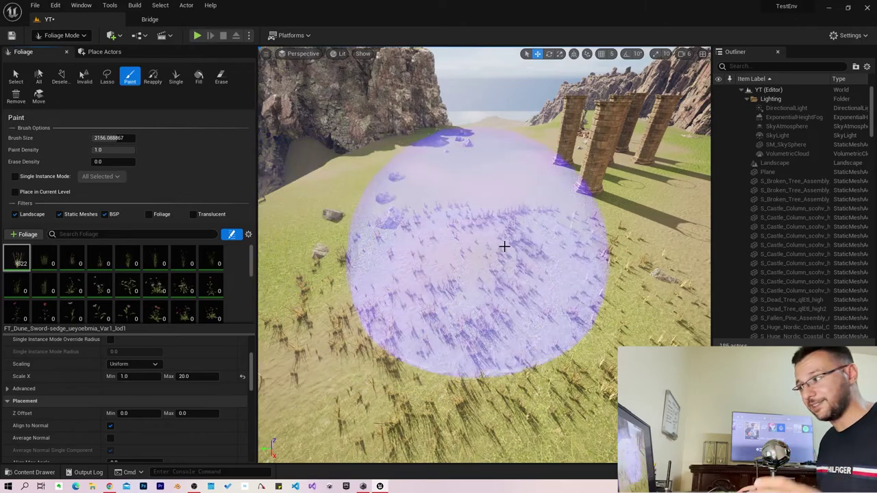
{"action": "left_click_drag", "start_coordinate": [515, 219], "coordinate": [450, 307], "text": "shift"}
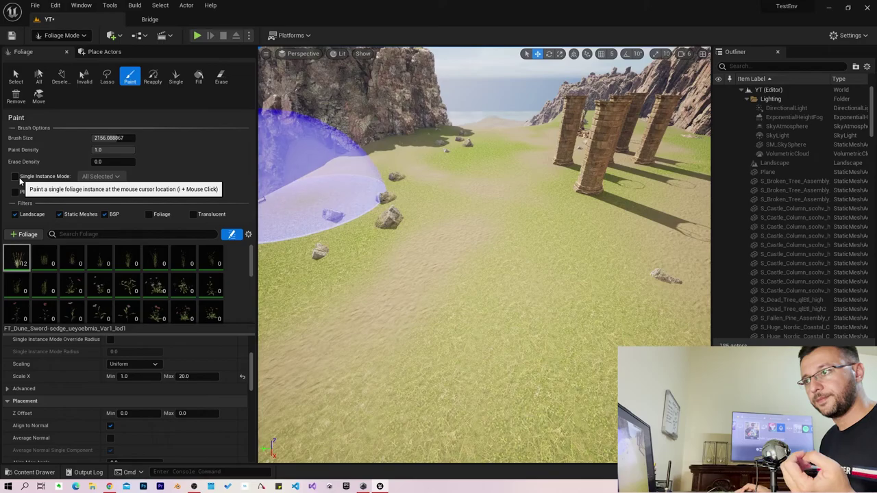
{"action": "left_click", "coordinate": [16, 177]}
{"action": "scroll", "coordinate": [418, 288], "scroll_direction": "up", "scroll_amount": 3}
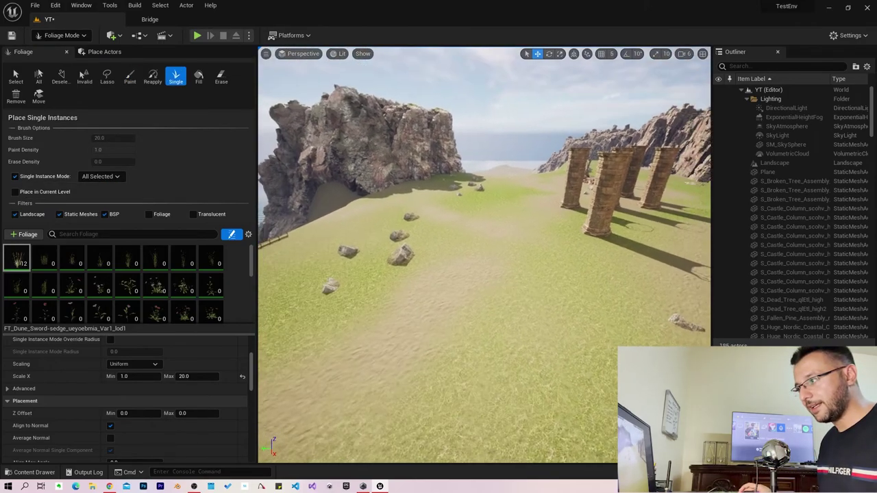
{"action": "scroll", "coordinate": [446, 286], "scroll_direction": "up", "scroll_amount": 3}
{"action": "scroll", "coordinate": [490, 281], "scroll_direction": "up", "scroll_amount": 3}
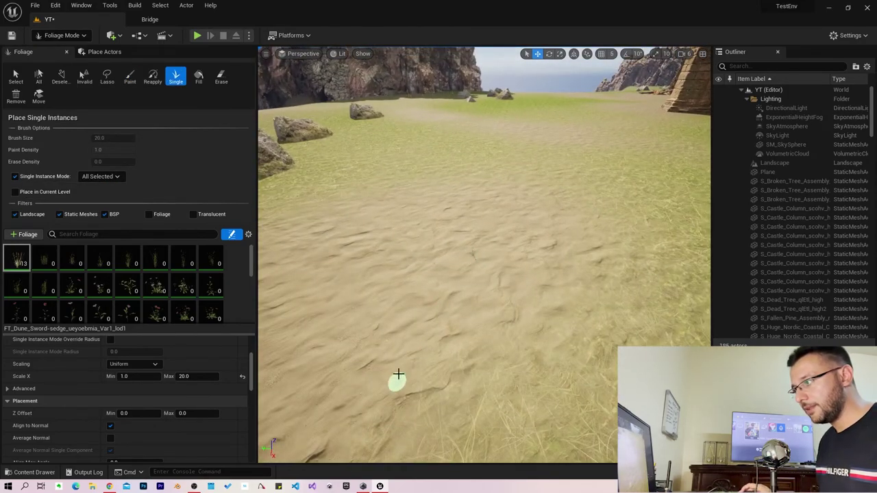
{"action": "scroll", "coordinate": [471, 280], "scroll_direction": "up", "scroll_amount": 2}
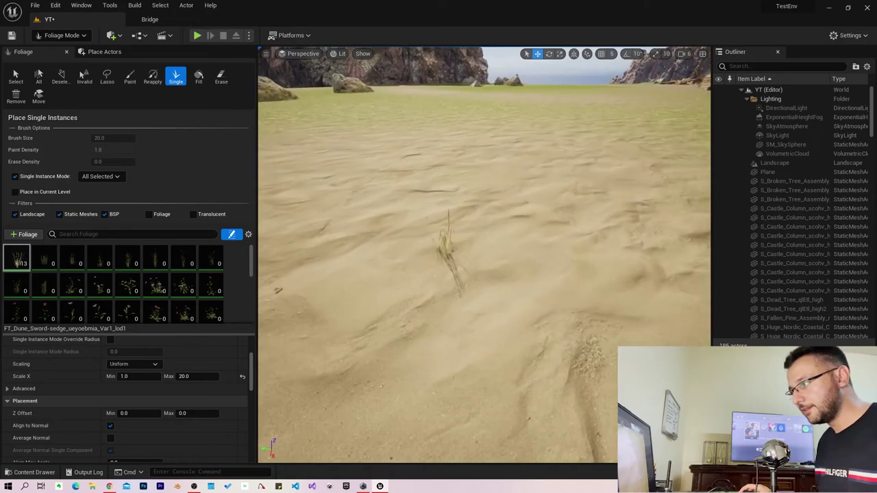
{"action": "scroll", "coordinate": [507, 267], "scroll_direction": "up", "scroll_amount": 2}
{"action": "scroll", "coordinate": [548, 250], "scroll_direction": "up", "scroll_amount": 2}
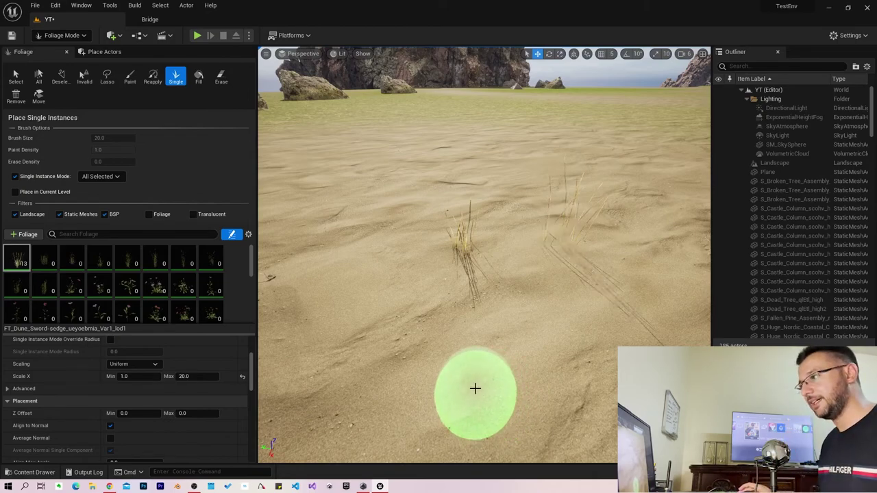
{"action": "key", "text": "ctrl+z"}
{"action": "right_click_drag", "start_coordinate": [466, 288], "coordinate": [464, 285]}
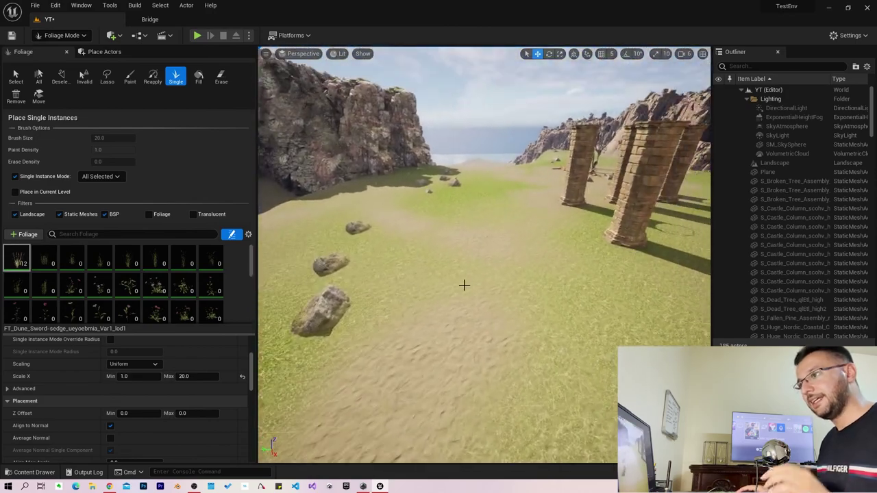
{"action": "left_click", "coordinate": [16, 176]}
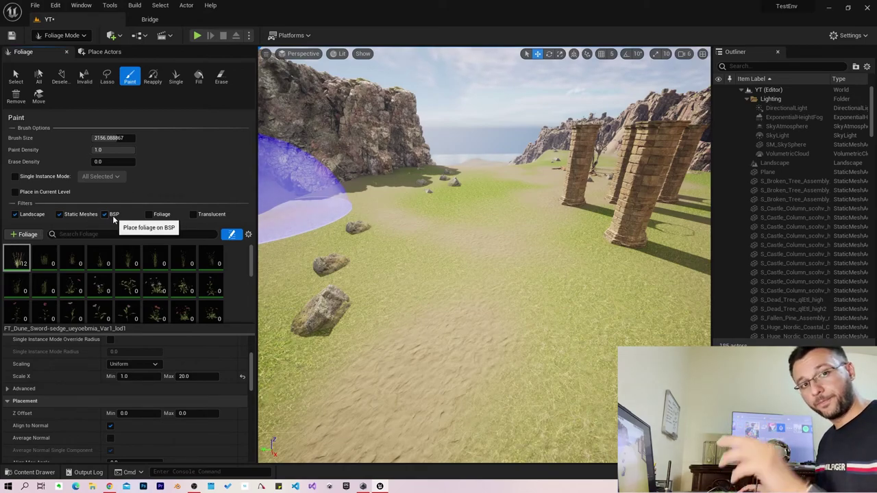
- Change the foliage paint filters, then paint and undo a test grass patch on the dune slope
{"action": "left_click", "coordinate": [59, 214]}
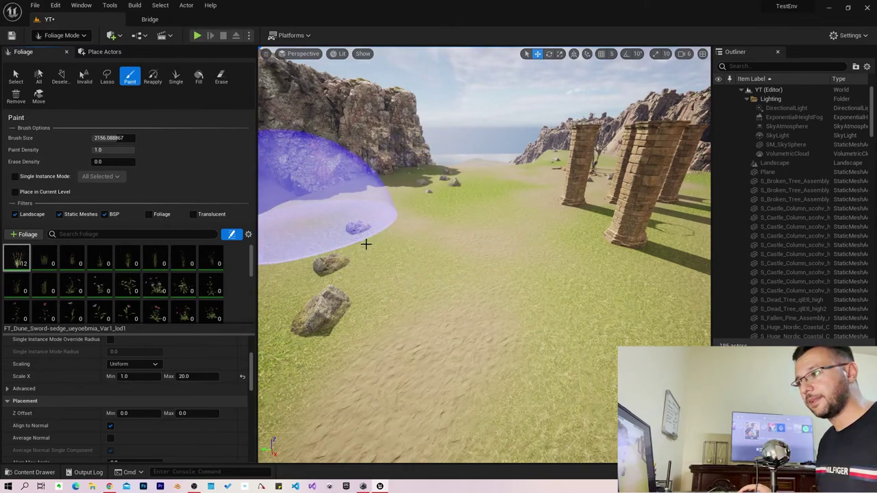
{"action": "right_click", "coordinate": [312, 255]}
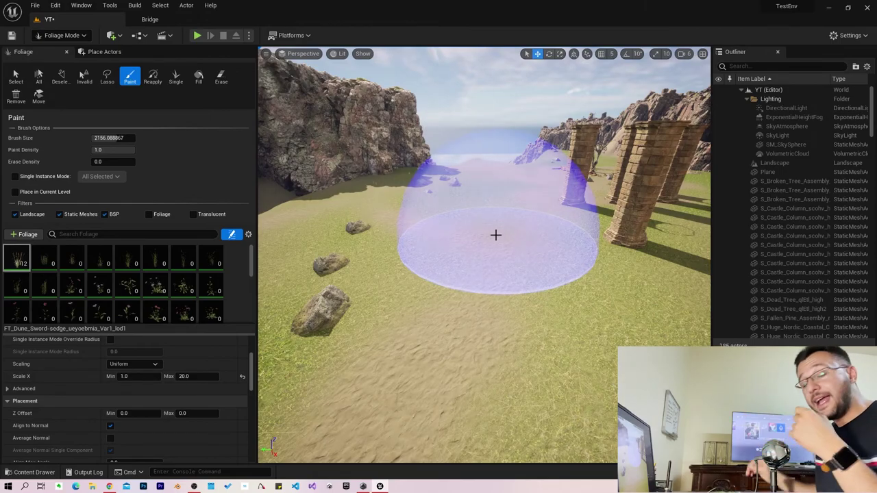
{"action": "mouse_move", "coordinate": [556, 301]}
{"action": "right_mouse_down"}
{"action": "mouse_move", "coordinate": [520, 288]}
{"action": "mouse_move", "coordinate": [482, 254]}
{"action": "mouse_move", "coordinate": [505, 235]}
{"action": "right_mouse_up"}
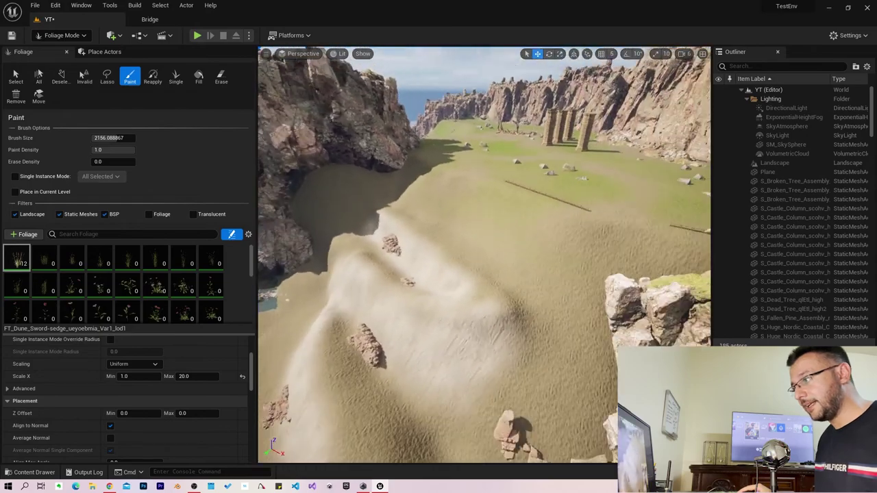
{"action": "left_click", "coordinate": [505, 236]}
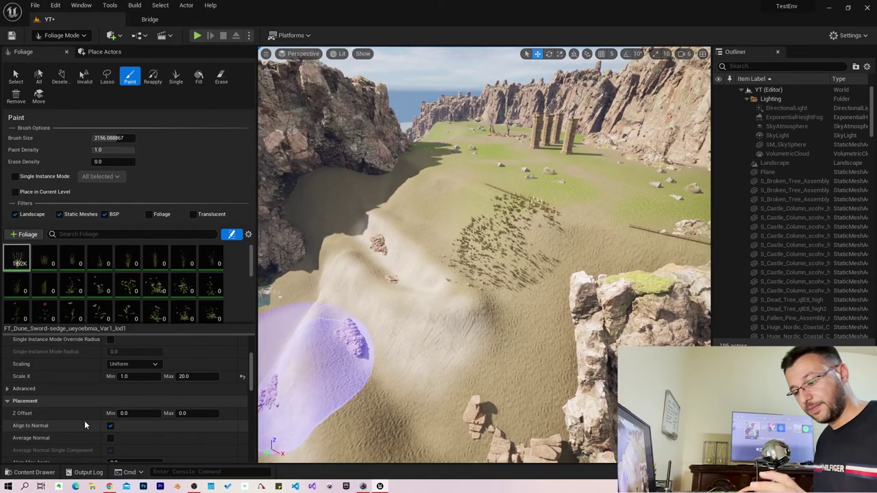
{"action": "key", "text": "ctrl+z"}
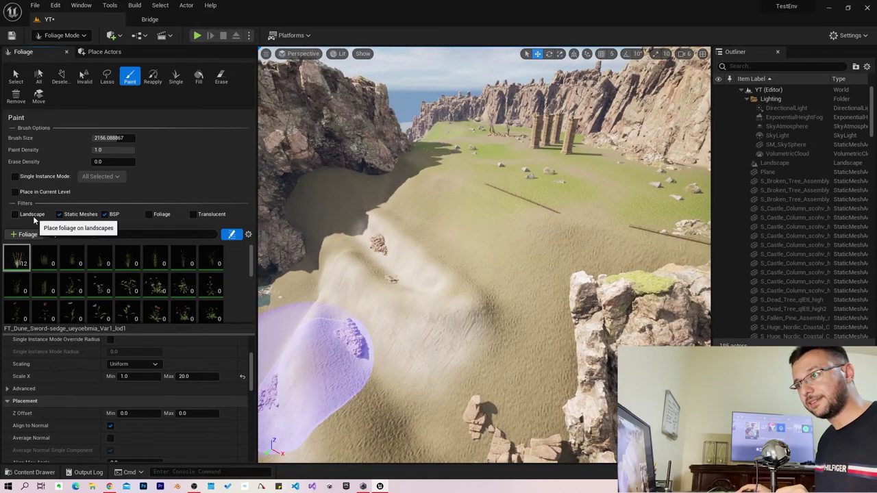
{"action": "right_click_drag", "start_coordinate": [499, 282], "coordinate": [499, 283]}
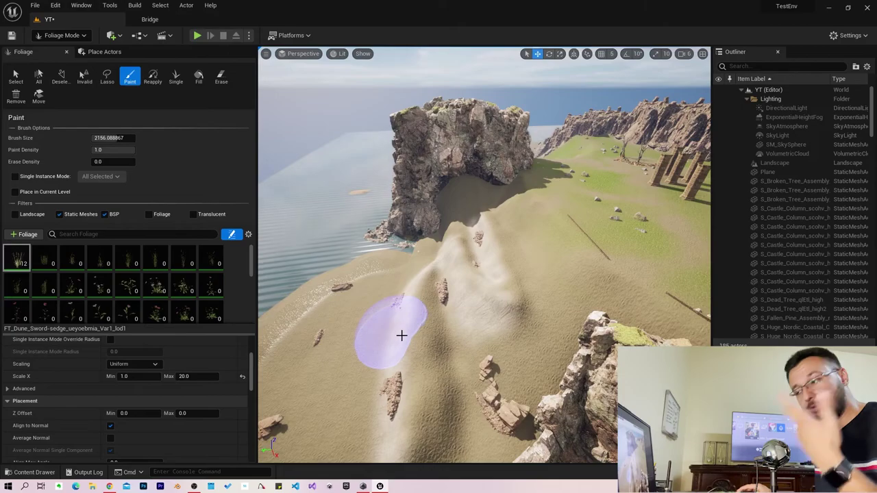
- Paint and undo a test grass patch on the beach, then paint grass on the dune slope
{"action": "right_click_drag", "start_coordinate": [402, 335], "coordinate": [466, 359]}
{"action": "right_click", "coordinate": [405, 355]}
{"action": "left_click", "coordinate": [425, 313]}
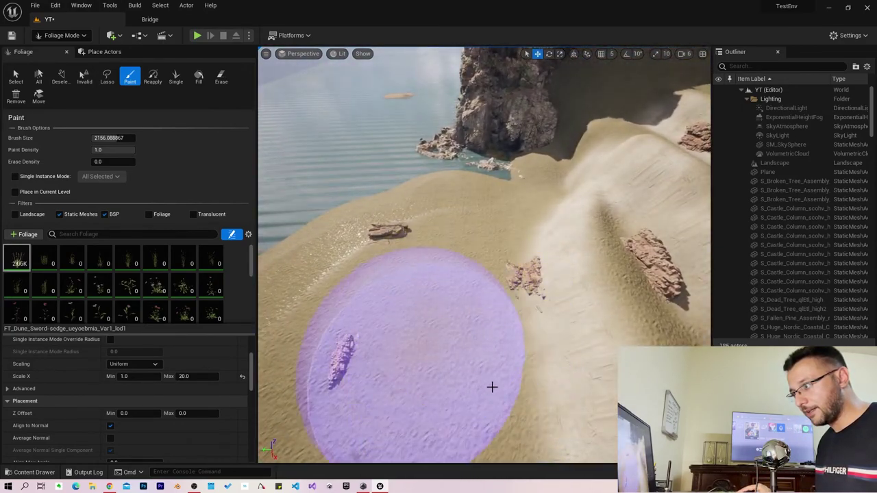
{"action": "key", "text": "ctrl+z"}
{"action": "right_click_drag", "start_coordinate": [583, 405], "coordinate": [583, 405]}
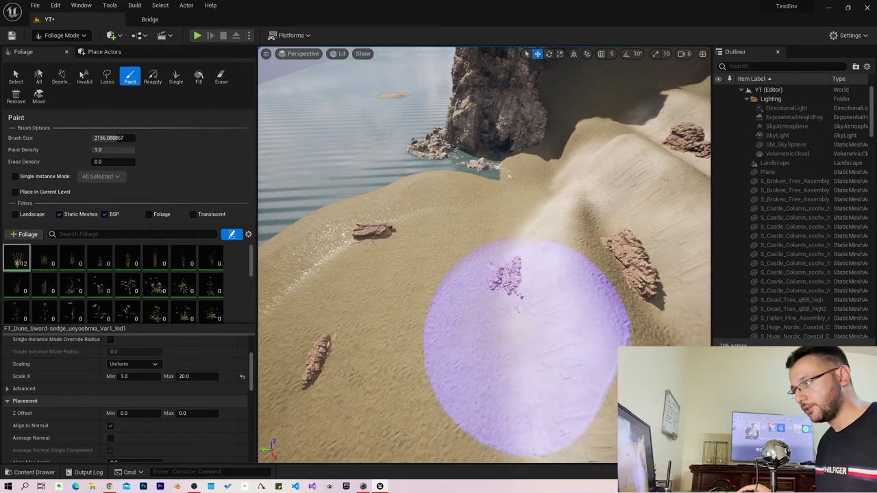
{"action": "right_click_drag", "start_coordinate": [521, 297], "coordinate": [521, 296]}
{"action": "left_click", "coordinate": [515, 352]}
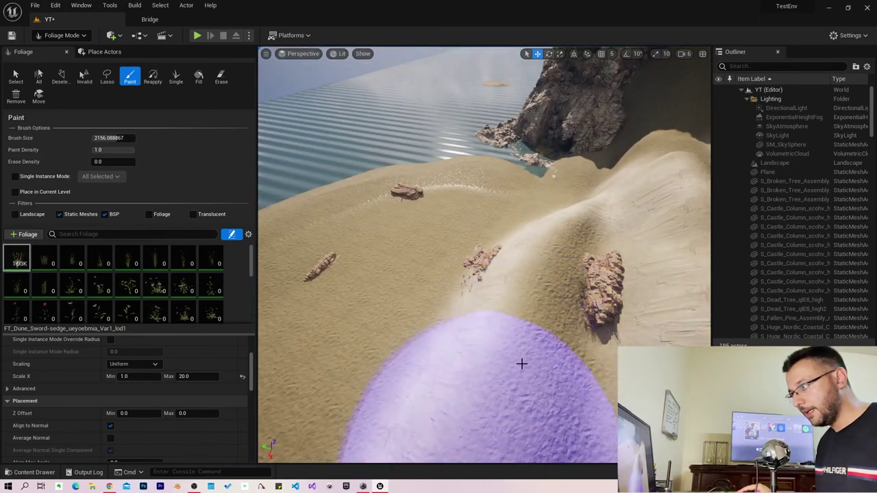
{"action": "right_click_drag", "start_coordinate": [521, 363], "coordinate": [522, 364]}
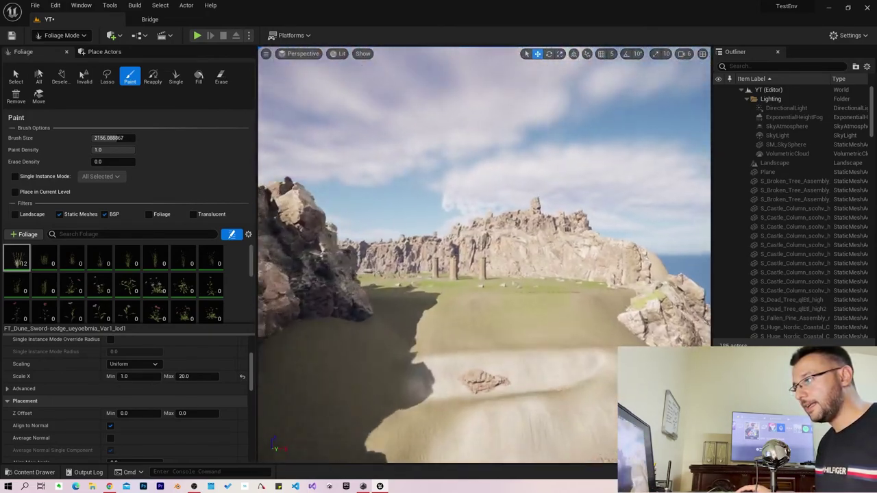
- Paint dune grass across the rock cliff top by the water and survey the cliffs and dunes
{"action": "right_click_drag", "start_coordinate": [514, 312], "coordinate": [514, 313]}
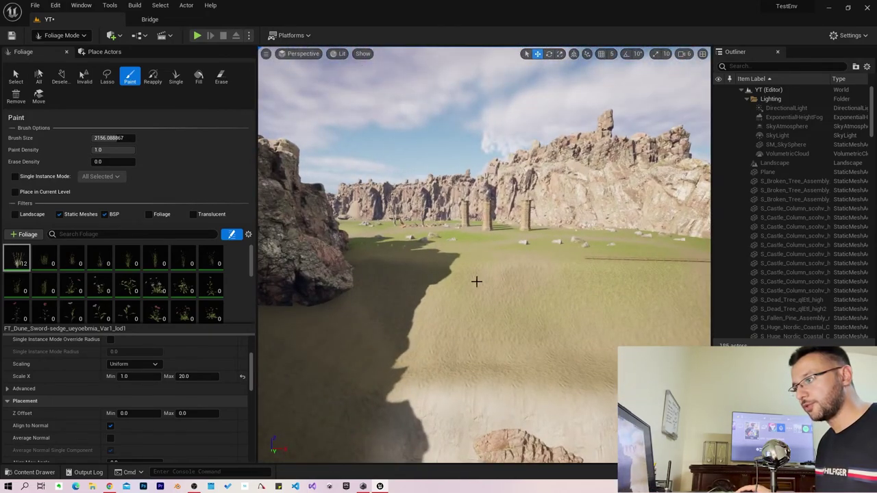
{"action": "right_click_drag", "start_coordinate": [476, 281], "coordinate": [476, 281]}
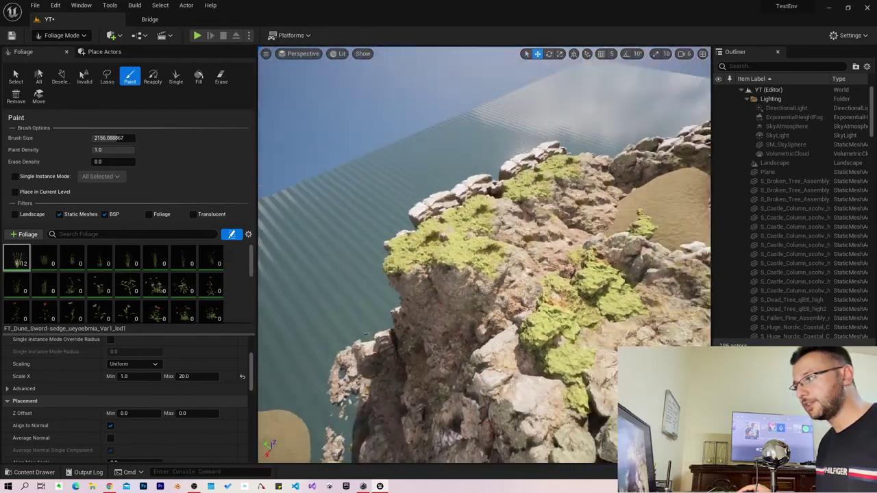
{"action": "right_click_drag", "start_coordinate": [431, 250], "coordinate": [431, 251]}
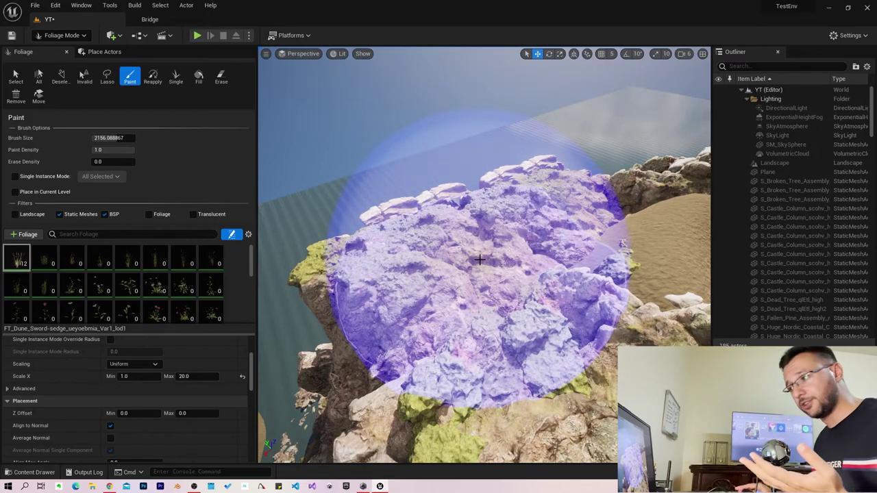
{"action": "right_click_drag", "start_coordinate": [480, 259], "coordinate": [555, 232]}
{"action": "right_click_drag", "start_coordinate": [458, 291], "coordinate": [459, 291]}
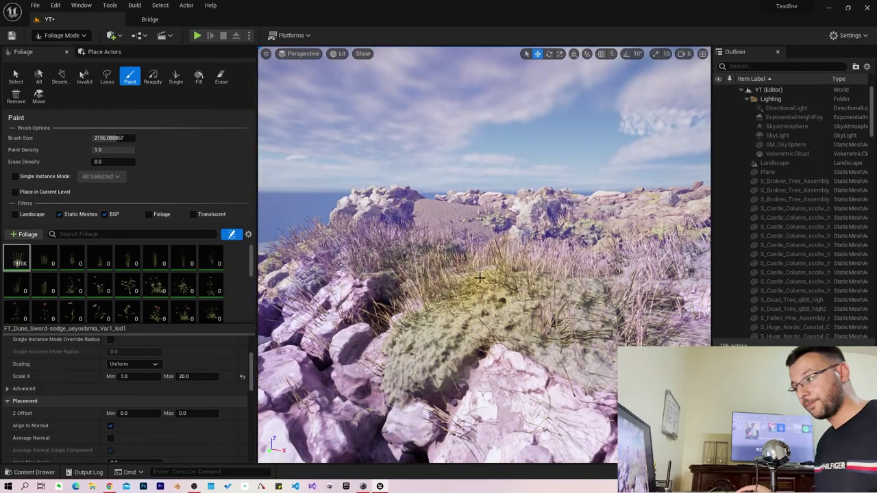
{"action": "right_click_drag", "start_coordinate": [418, 225], "coordinate": [418, 225]}
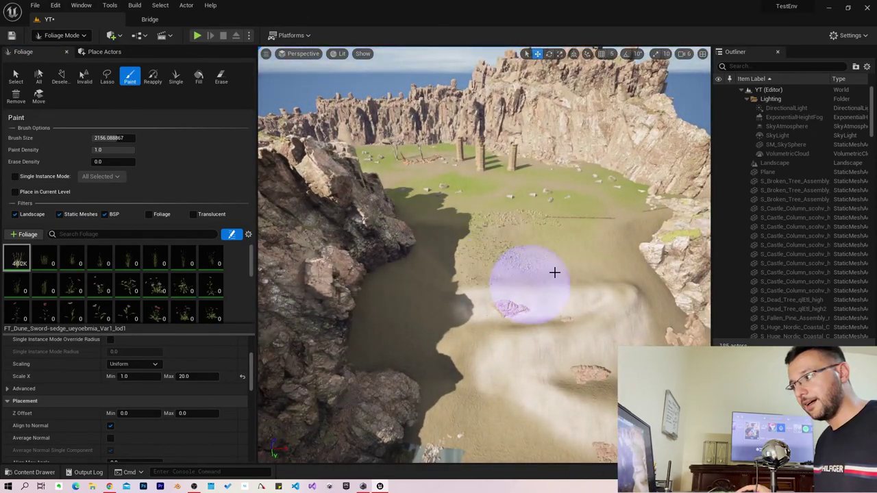
{"action": "right_click_drag", "start_coordinate": [552, 281], "coordinate": [548, 275]}
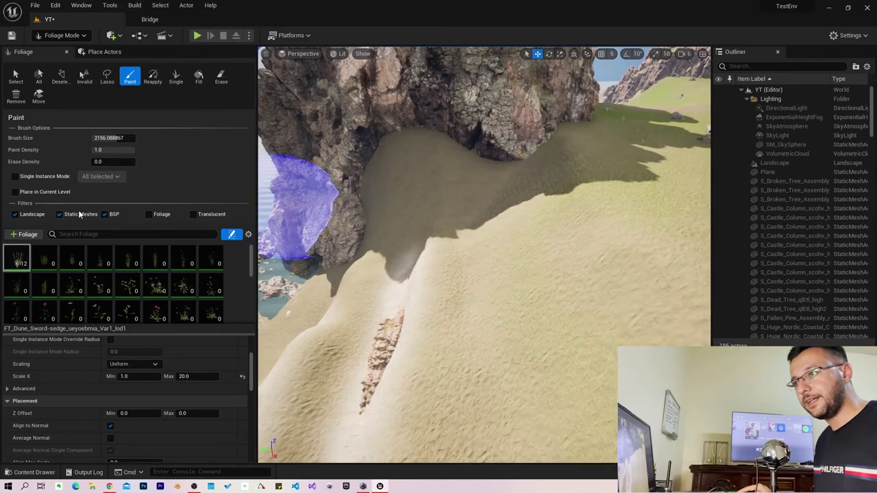
- Fly around the rock arch and cliff face to inspect where grass lands on the shore
{"action": "mouse_move", "coordinate": [384, 274]}
{"action": "right_mouse_down"}
{"action": "mouse_move", "coordinate": [377, 153]}
{"action": "mouse_move", "coordinate": [411, 261]}
{"action": "right_mouse_up"}
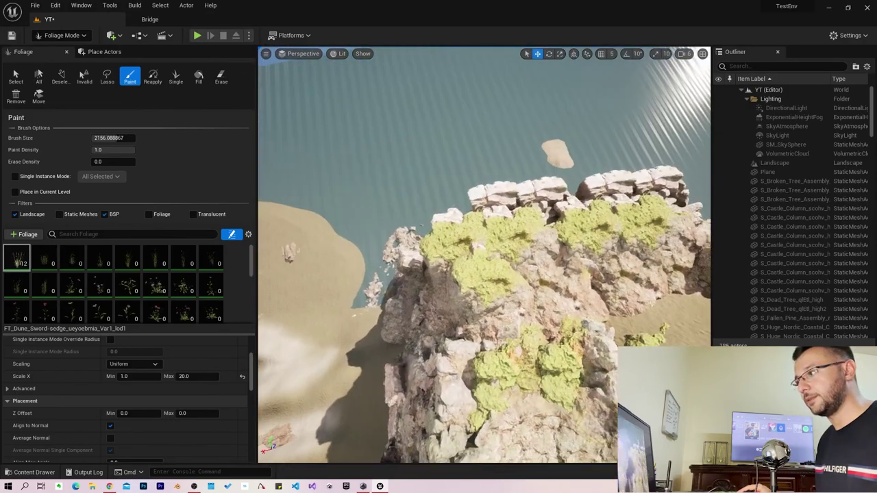
{"action": "right_click_drag", "start_coordinate": [549, 258], "coordinate": [549, 258]}
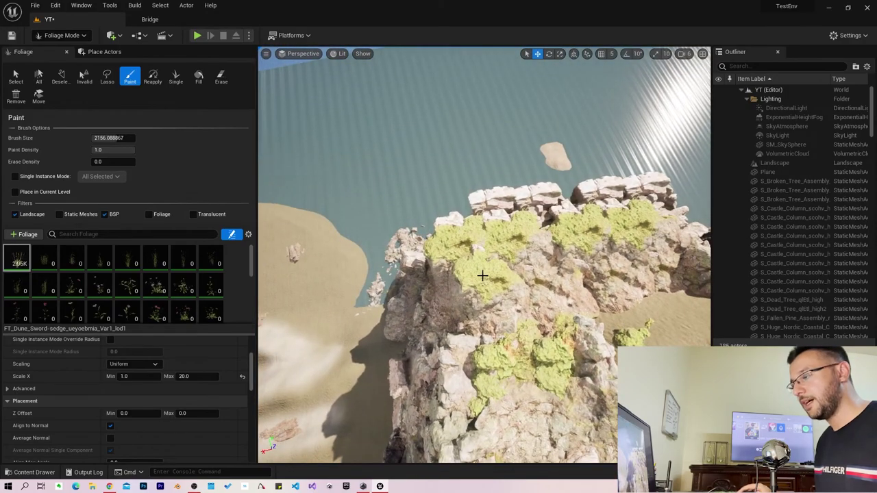
{"action": "right_click_drag", "start_coordinate": [482, 276], "coordinate": [544, 338]}
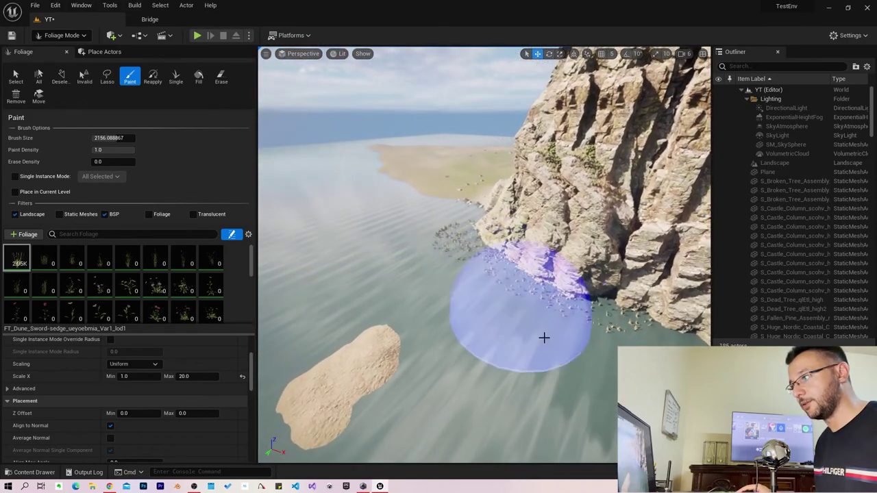
{"action": "right_click_drag", "start_coordinate": [495, 303], "coordinate": [502, 299]}
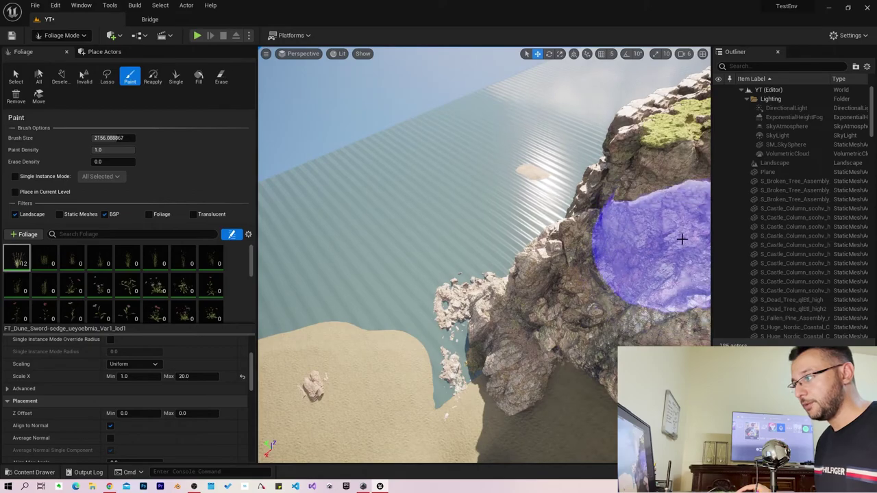
{"action": "right_click_drag", "start_coordinate": [681, 239], "coordinate": [500, 263]}
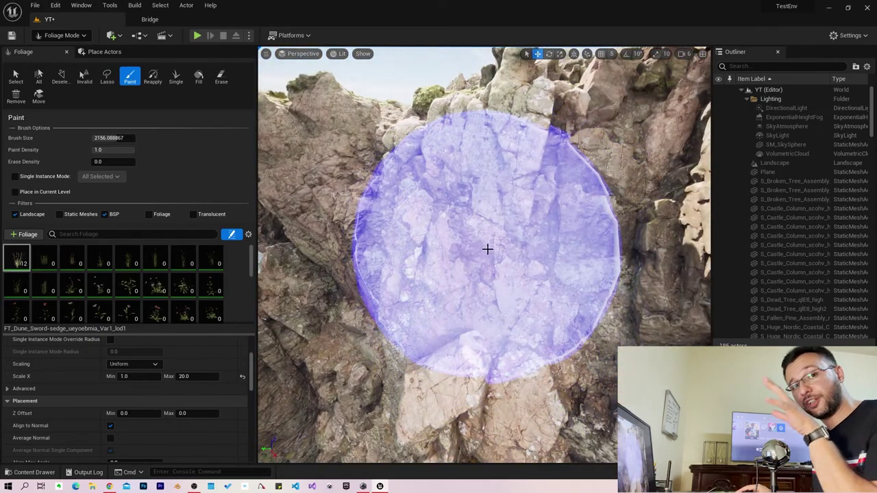
{"action": "mouse_move", "coordinate": [466, 263]}
{"action": "right_mouse_down"}
{"action": "mouse_move", "coordinate": [473, 260]}
{"action": "mouse_move", "coordinate": [448, 322]}
{"action": "mouse_move", "coordinate": [454, 288]}
{"action": "right_mouse_up"}
{"action": "right_click", "coordinate": [450, 301]}
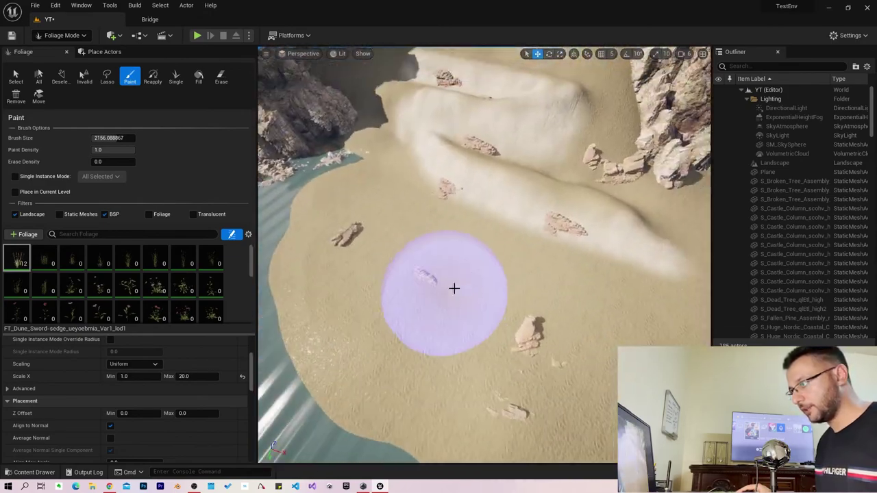
- Return to the Paint tool and shrink the foliage palette to show more settings
{"action": "left_click", "coordinate": [221, 76]}
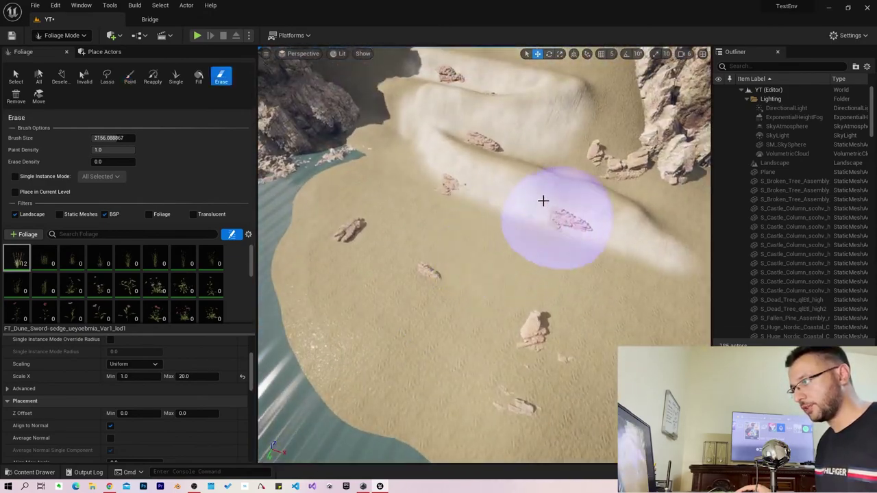
{"action": "left_click", "coordinate": [130, 76]}
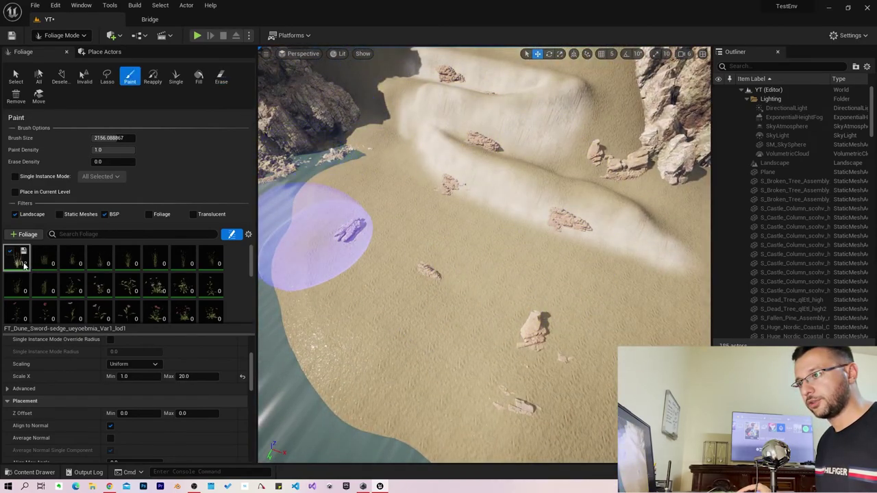
{"action": "right_click_drag", "start_coordinate": [415, 203], "coordinate": [410, 206]}
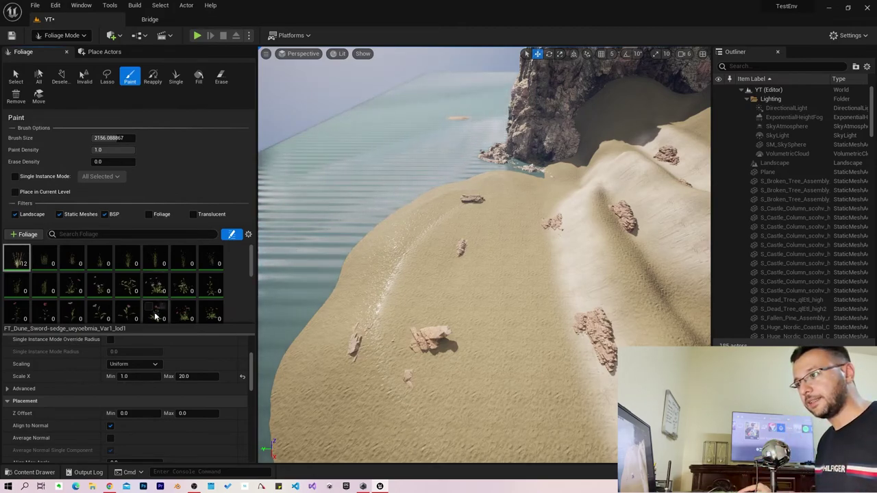
{"action": "left_click_drag", "start_coordinate": [153, 335], "coordinate": [138, 313]}
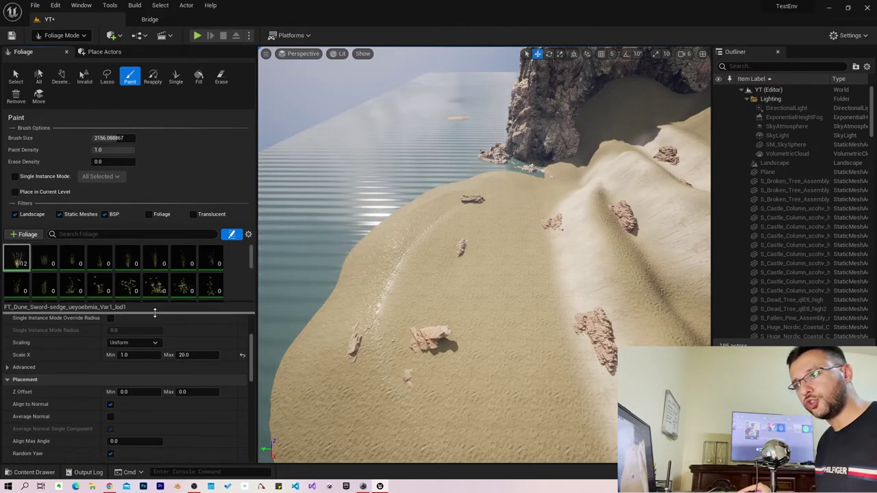
{"action": "scroll", "coordinate": [161, 343], "scroll_direction": "up", "scroll_amount": 3}
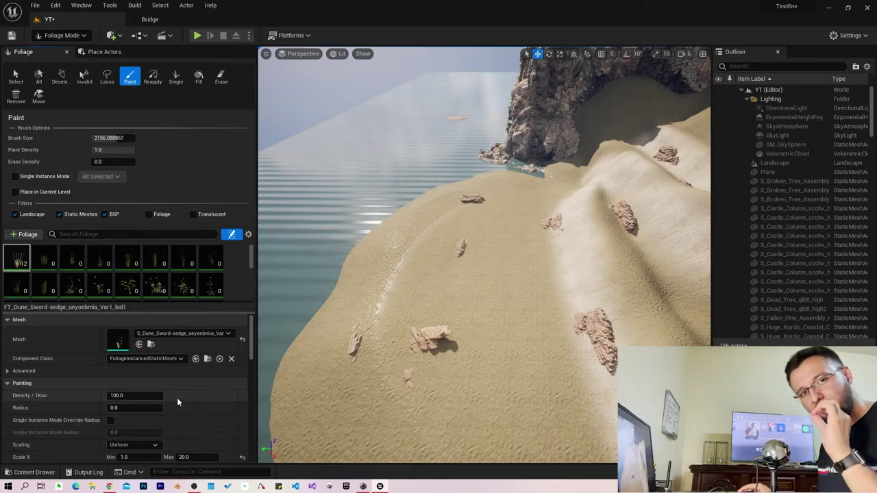
{"action": "scroll", "coordinate": [178, 406], "scroll_direction": "down", "scroll_amount": 3}
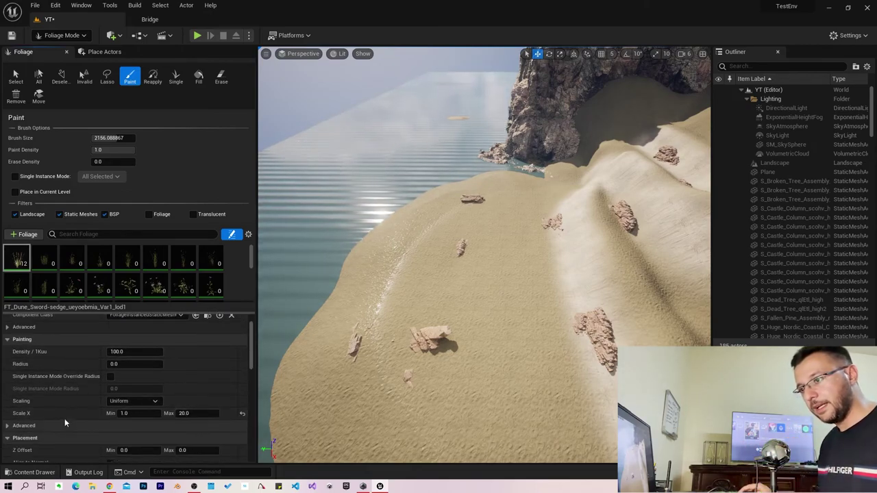
- Paint grass across the beach, then undo the overly dense result
{"action": "right_click_drag", "start_coordinate": [463, 350], "coordinate": [454, 378]}
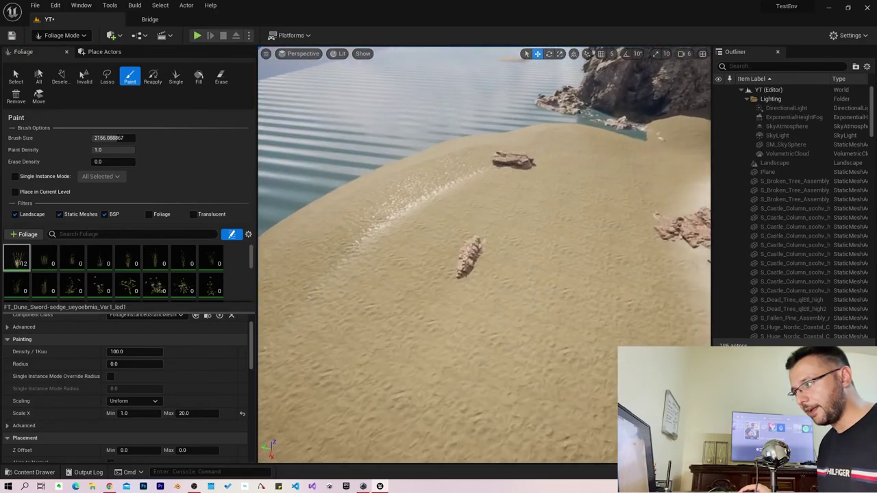
{"action": "left_click_drag", "start_coordinate": [453, 379], "coordinate": [458, 356]}
{"action": "right_click_drag", "start_coordinate": [457, 356], "coordinate": [464, 328]}
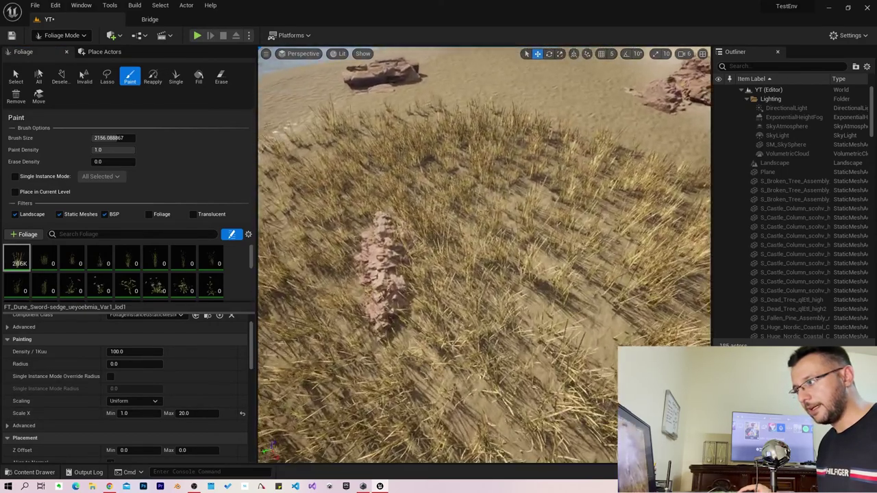
{"action": "key", "text": "ctrl+z"}
- Set paint density to 0.47 and paint sparse grass clumps on the beach
{"action": "left_click", "coordinate": [113, 149]}
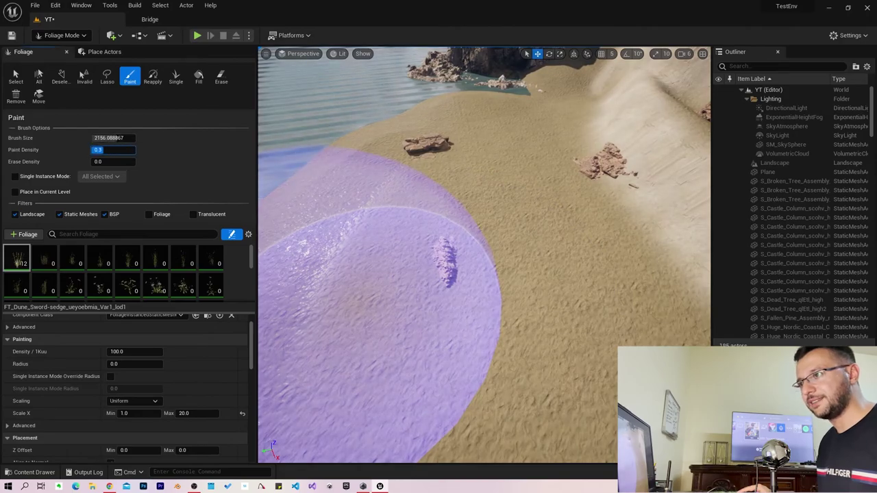
{"action": "type", "text": "0.47"}
{"action": "left_click_drag", "start_coordinate": [470, 246], "coordinate": [509, 342]}
{"action": "mouse_move", "coordinate": [509, 343]}
{"action": "right_mouse_down"}
{"action": "mouse_move", "coordinate": [507, 322]}
{"action": "mouse_move", "coordinate": [479, 288]}
{"action": "right_mouse_up"}
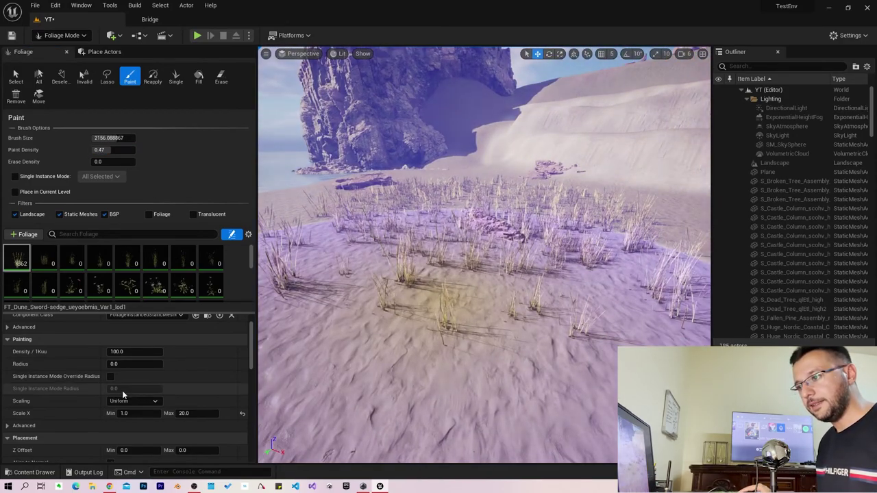
{"action": "type", "text": "10"}
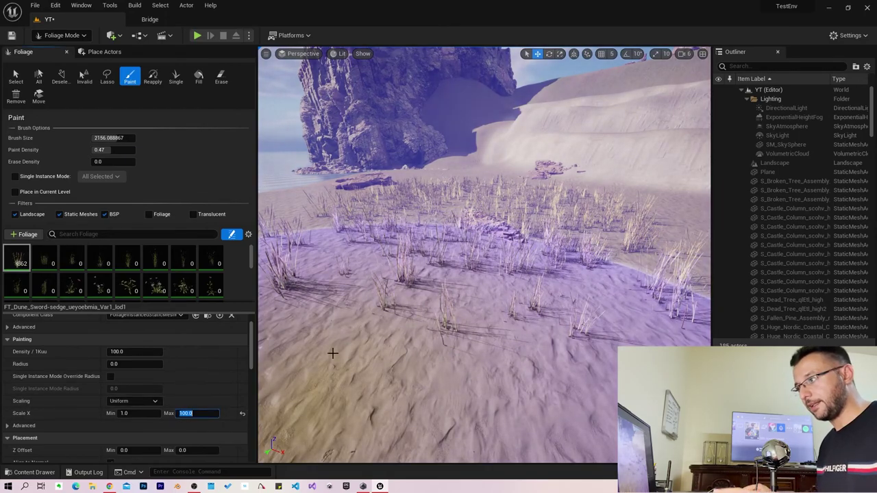
{"action": "right_click_drag", "start_coordinate": [332, 353], "coordinate": [319, 298]}
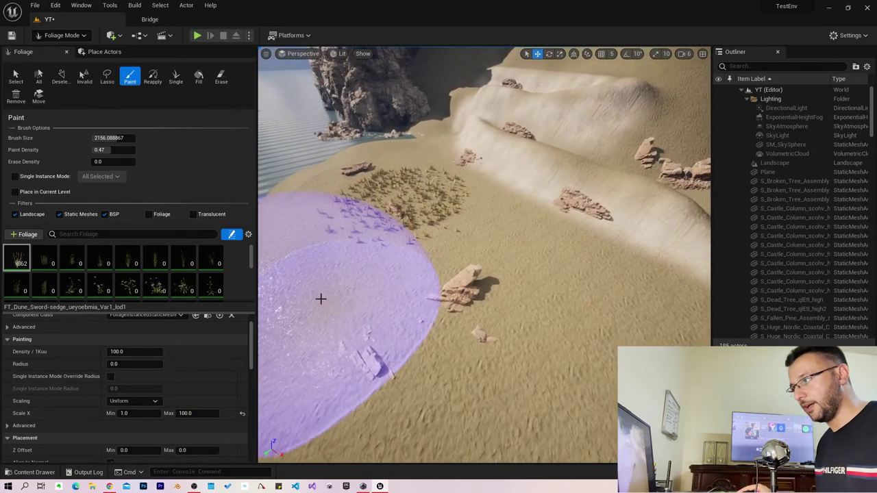
{"action": "left_click_drag", "start_coordinate": [319, 298], "coordinate": [368, 329]}
{"action": "scroll", "coordinate": [368, 329], "scroll_direction": "up", "scroll_amount": 3}
{"action": "right_click_drag", "start_coordinate": [368, 329], "coordinate": [450, 392]}
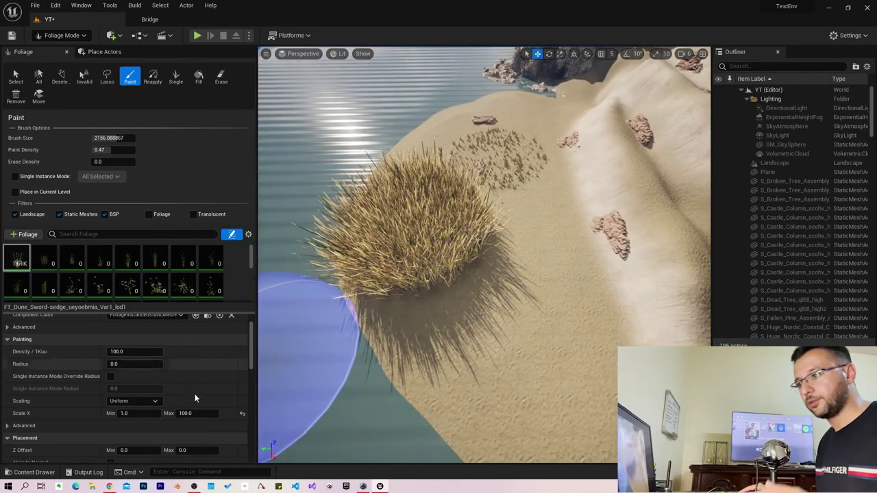
- Raise Scale X Max to 400 and paint a huge grass clump near the water
{"action": "left_click", "coordinate": [195, 413]}
{"action": "type", "text": "400"}
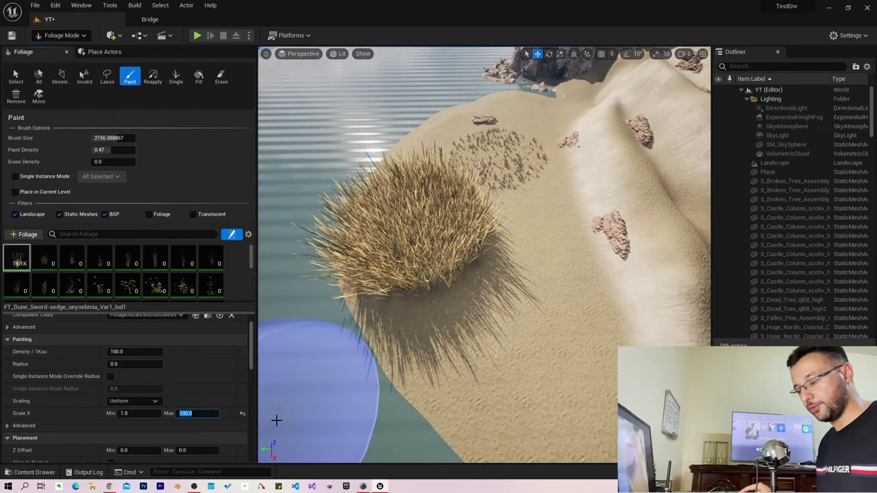
{"action": "left_click", "coordinate": [422, 380]}
{"action": "right_click_drag", "start_coordinate": [422, 380], "coordinate": [452, 342]}
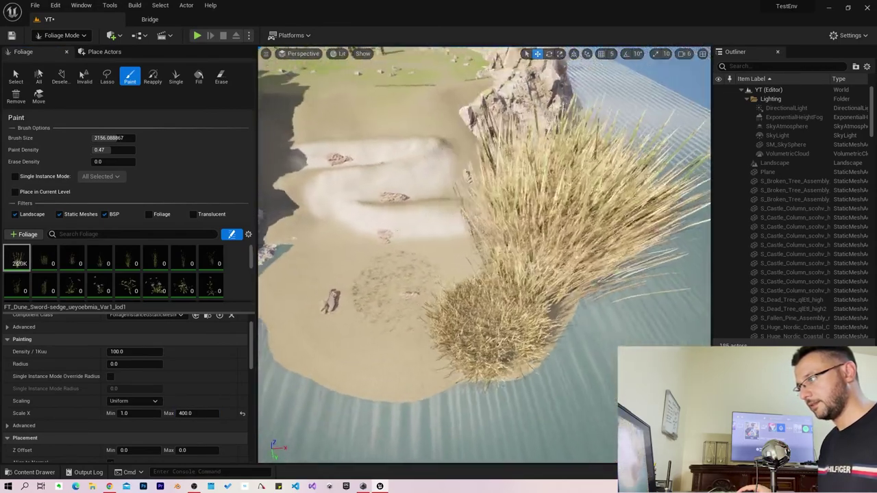
{"action": "right_click_drag", "start_coordinate": [596, 215], "coordinate": [692, 294]}
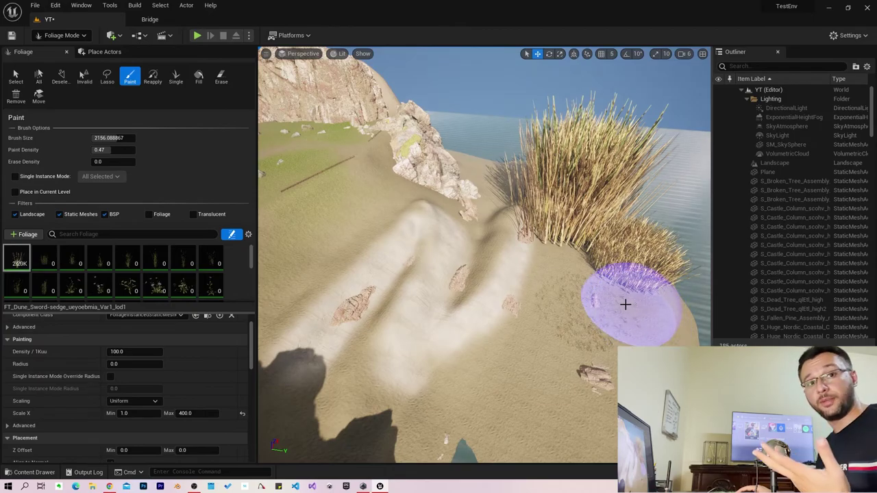
{"action": "right_click_drag", "start_coordinate": [556, 327], "coordinate": [483, 313]}
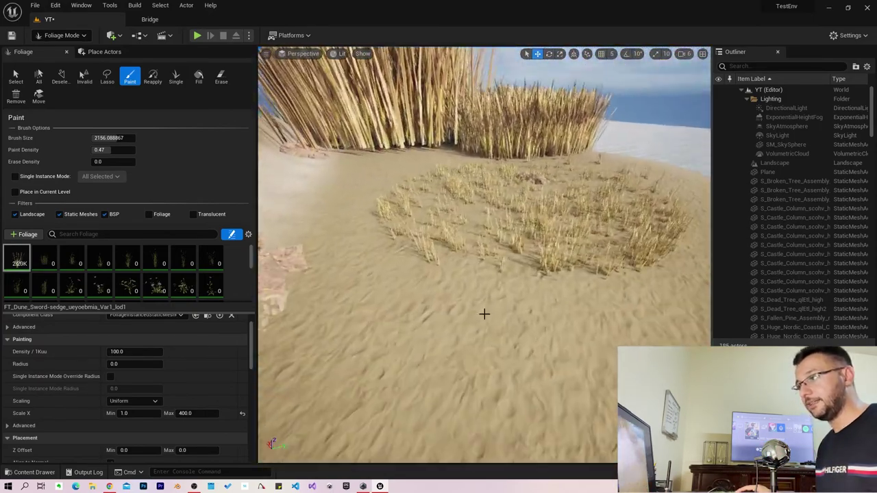
- Play-test the level, walking forward and back through the giant grass, then stop
{"action": "left_click", "coordinate": [197, 34]}
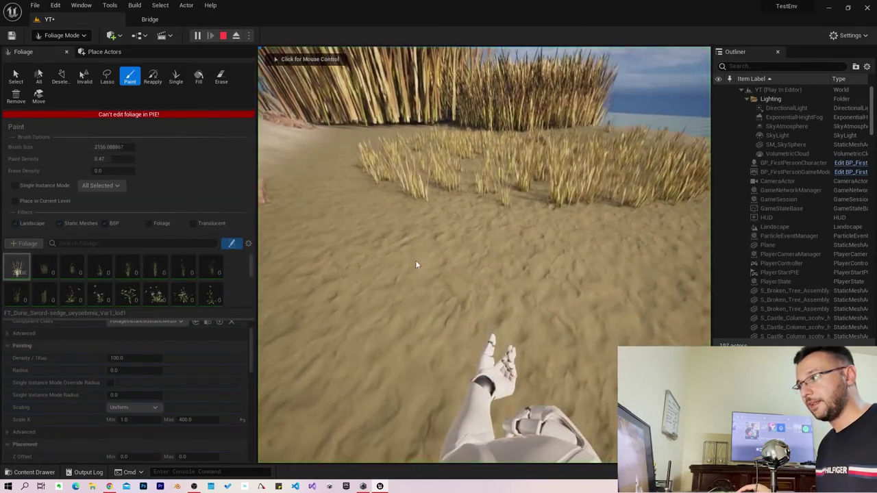
{"action": "key", "text": "w"}
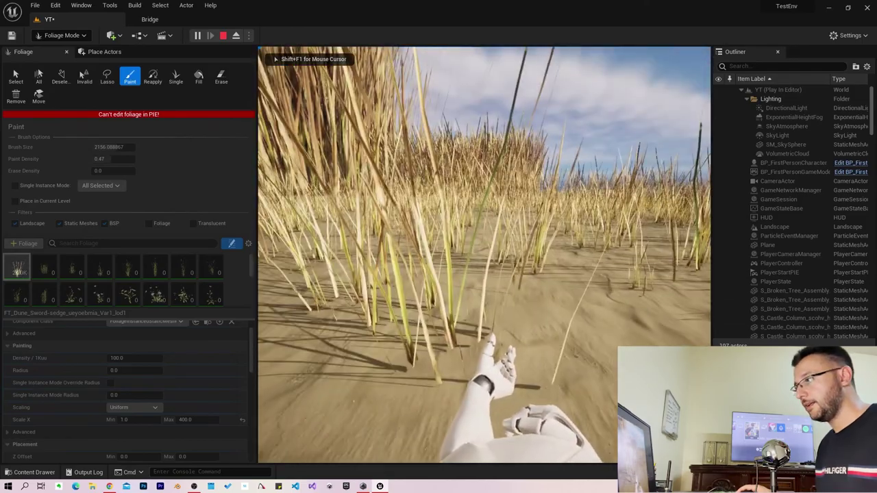
{"action": "key", "text": "s"}
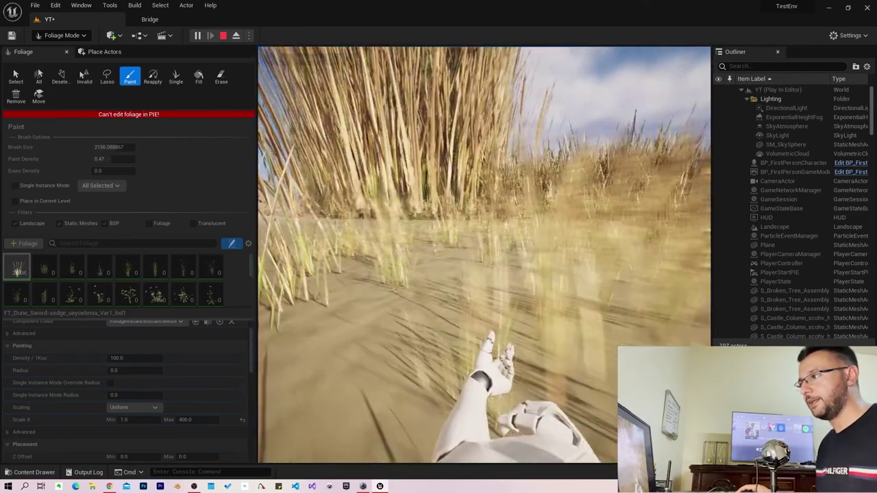
{"action": "key", "text": "w"}
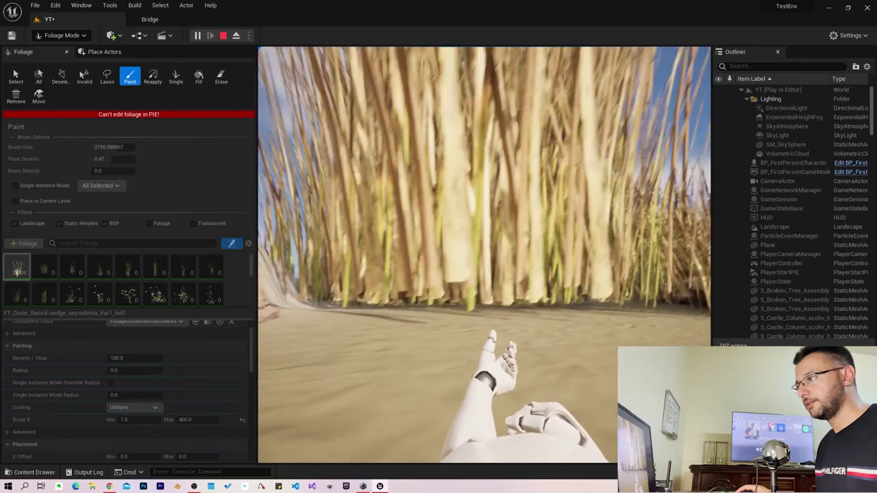
{"action": "key", "text": "s"}
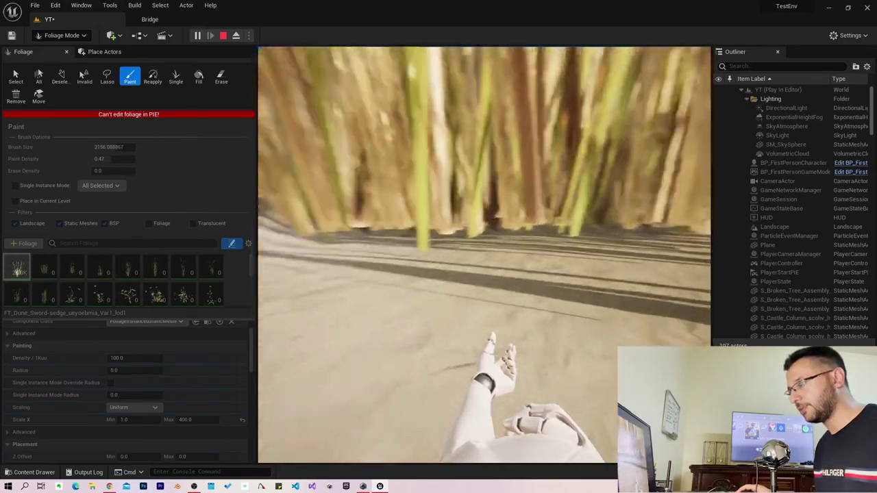
{"action": "key", "text": "Escape"}
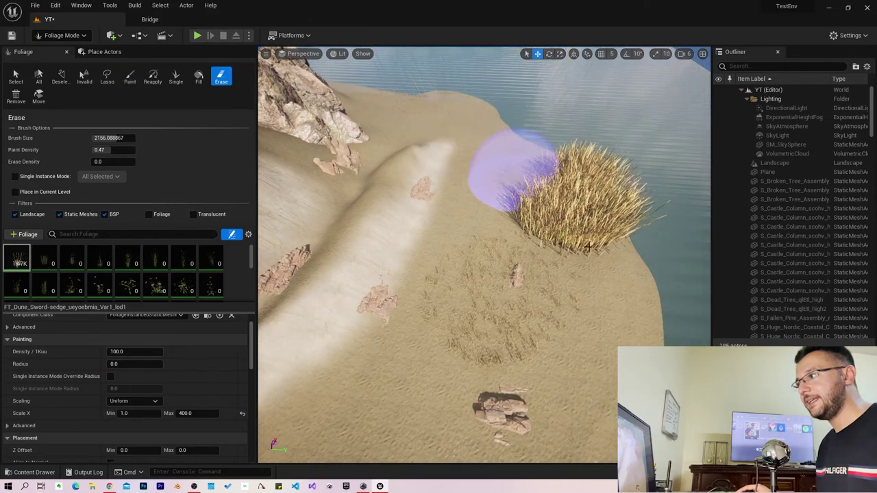
- Erase the giant grass clump and set Scale X Max to 10
{"action": "mouse_move", "coordinate": [588, 246]}
{"action": "left_mouse_down"}
{"action": "mouse_move", "coordinate": [610, 240]}
{"action": "mouse_move", "coordinate": [423, 284]}
{"action": "left_mouse_up"}
{"action": "left_click", "coordinate": [129, 76]}
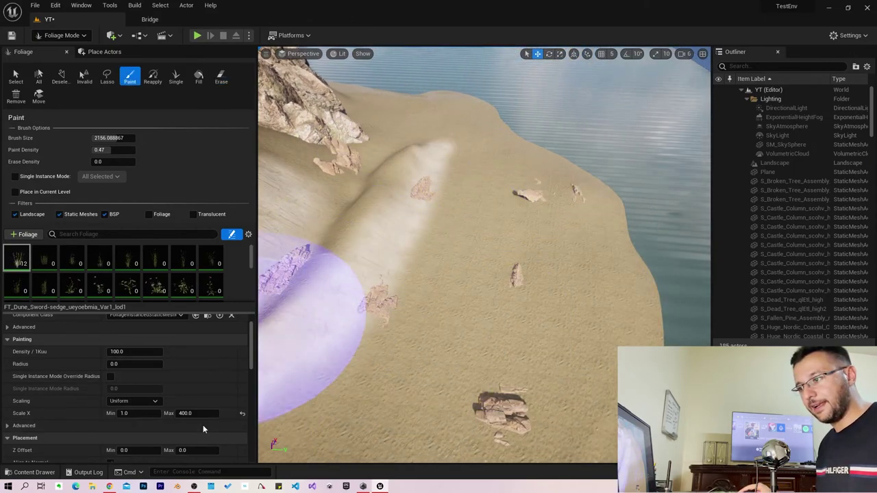
{"action": "left_click", "coordinate": [177, 414]}
{"action": "type", "text": "10"}
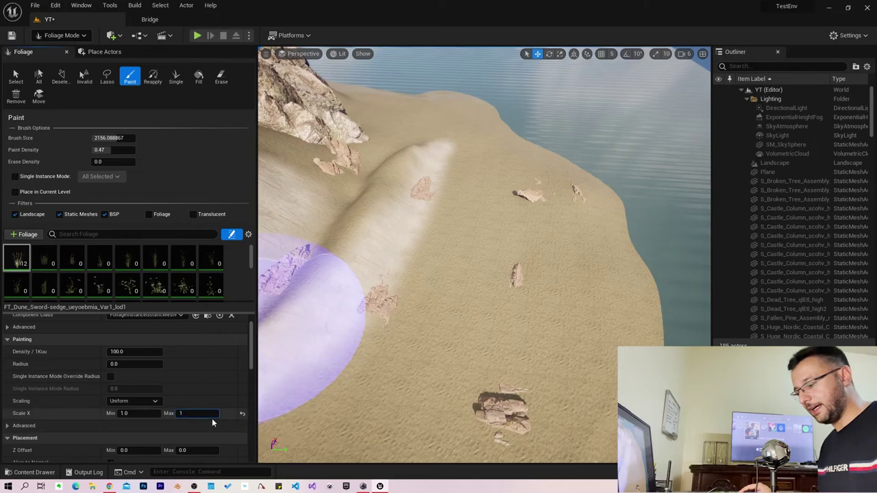
{"action": "key", "text": "Return"}
- Paint smaller dune grass across the sand and dunes, then briefly play-test it
{"action": "left_click_drag", "start_coordinate": [358, 429], "coordinate": [513, 313]}
{"action": "mouse_move", "coordinate": [513, 313]}
{"action": "right_mouse_down"}
{"action": "mouse_move", "coordinate": [479, 288]}
{"action": "mouse_move", "coordinate": [309, 67]}
{"action": "right_mouse_up"}
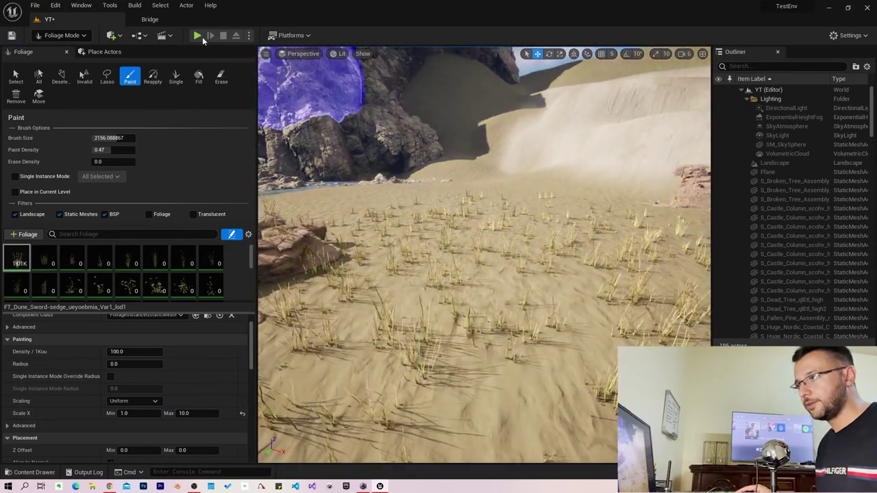
{"action": "key", "text": "w"}
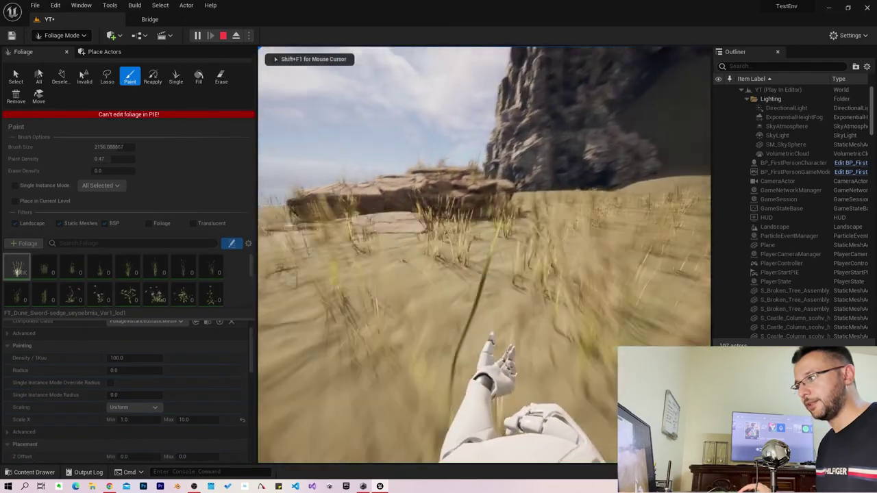
{"action": "key", "text": "Escape"}
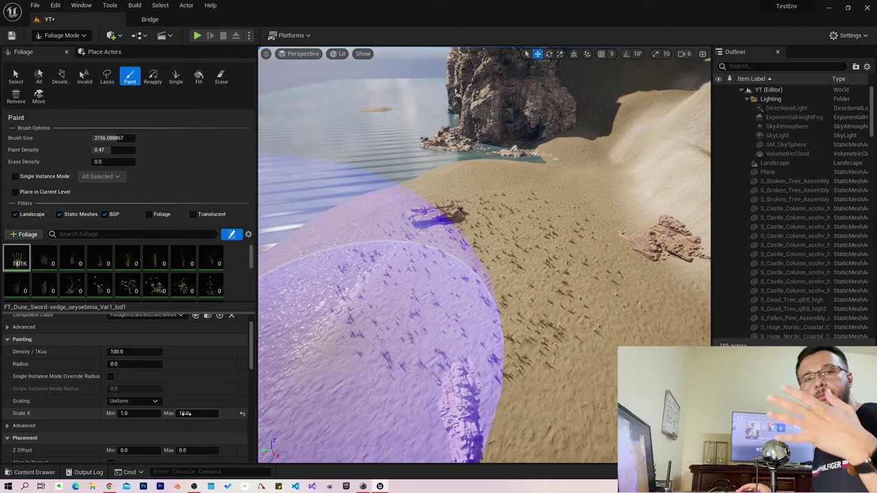
- Review the Placement settings (Align to Normal, Random Yaw, slope 0–45) and fly down to bare sand
{"action": "scroll", "coordinate": [190, 400], "scroll_direction": "down", "scroll_amount": 2}
{"action": "scroll", "coordinate": [205, 388], "scroll_direction": "down", "scroll_amount": 1}
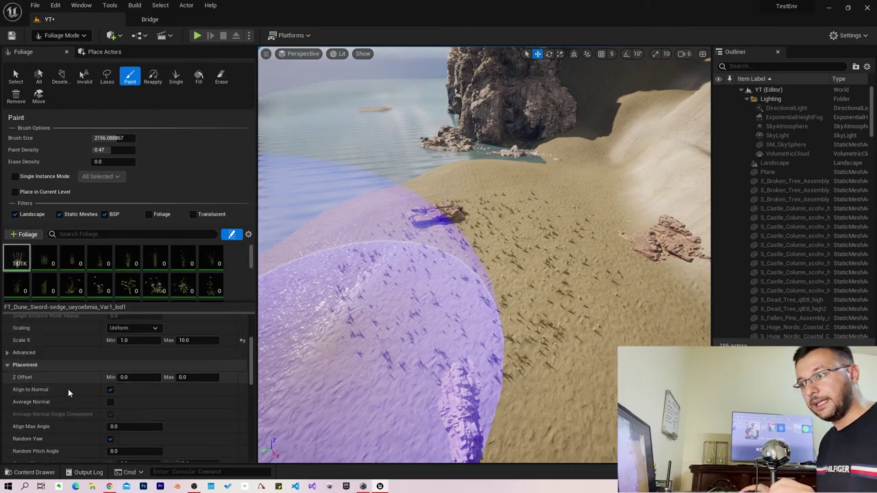
{"action": "scroll", "coordinate": [191, 381], "scroll_direction": "up", "scroll_amount": 1}
{"action": "scroll", "coordinate": [170, 353], "scroll_direction": "up", "scroll_amount": 1}
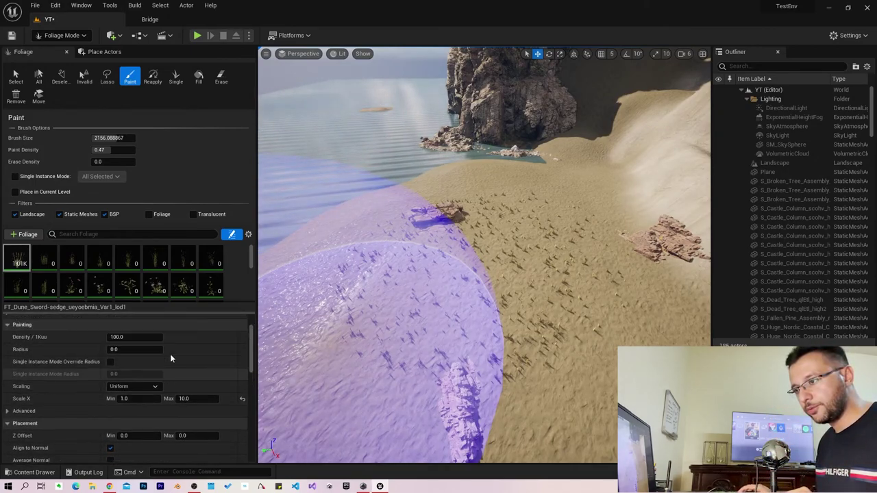
{"action": "scroll", "coordinate": [126, 359], "scroll_direction": "up", "scroll_amount": 1}
{"action": "scroll", "coordinate": [89, 375], "scroll_direction": "down", "scroll_amount": 1}
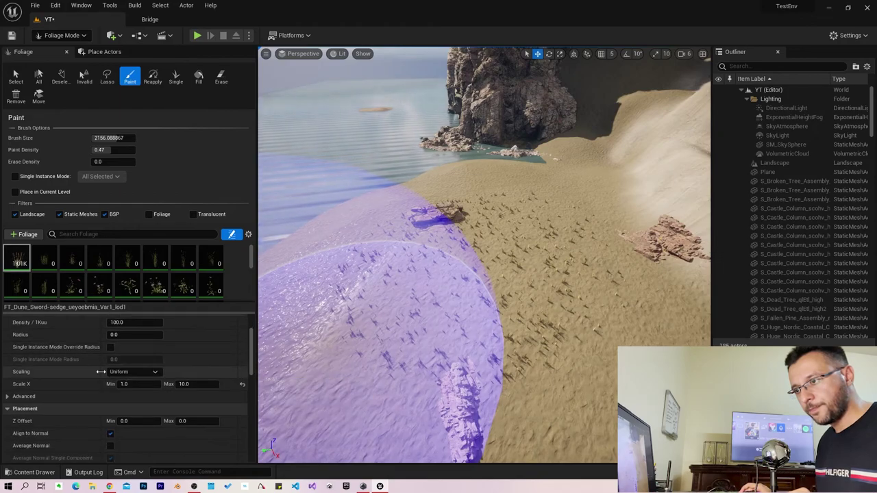
{"action": "scroll", "coordinate": [86, 394], "scroll_direction": "down", "scroll_amount": 1}
{"action": "scroll", "coordinate": [68, 404], "scroll_direction": "down", "scroll_amount": 1}
{"action": "scroll", "coordinate": [63, 400], "scroll_direction": "down", "scroll_amount": 1}
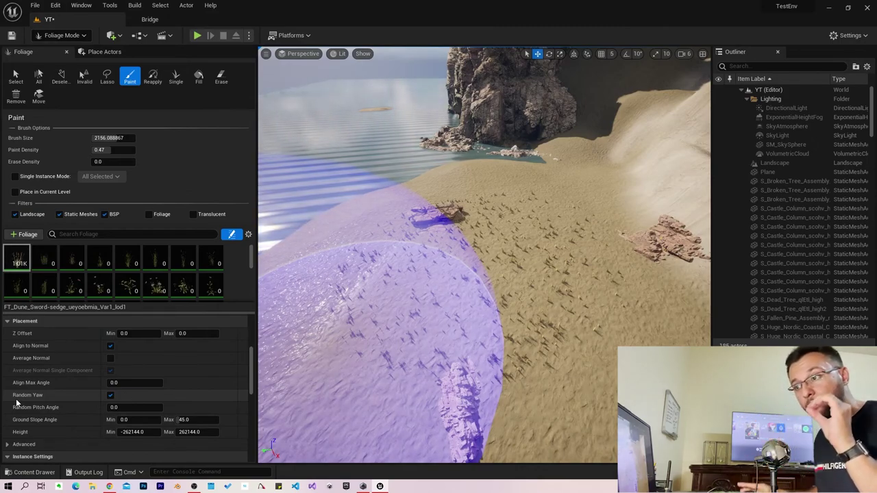
{"action": "mouse_move", "coordinate": [32, 400]}
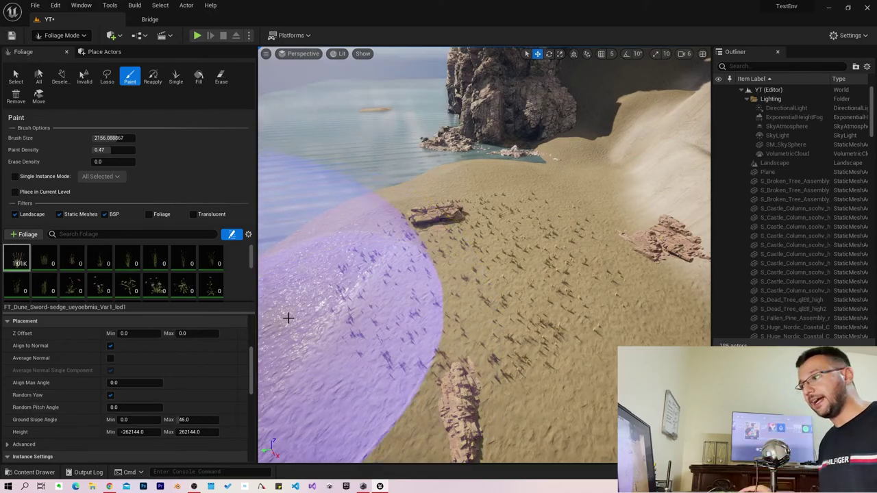
{"action": "right_click_drag", "start_coordinate": [288, 318], "coordinate": [295, 288]}
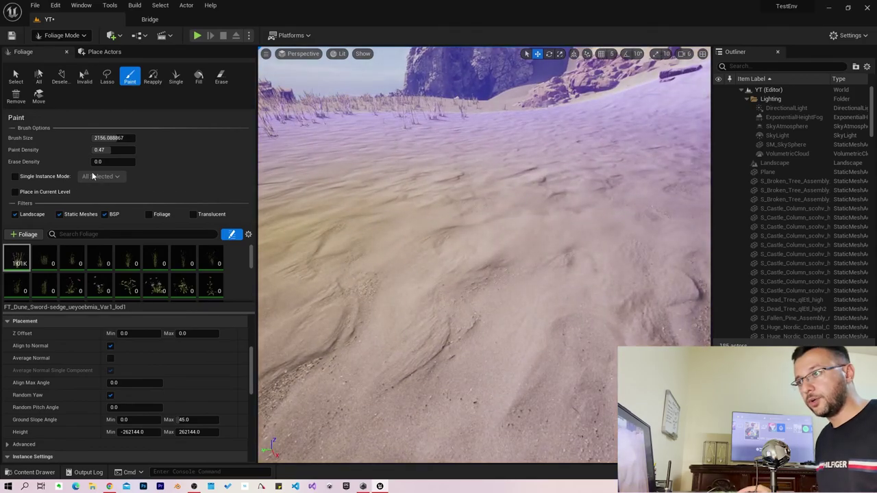
- Switch to the Single tool and place two grass clumps on the sand
{"action": "left_click", "coordinate": [24, 180]}
{"action": "left_click", "coordinate": [462, 252]}
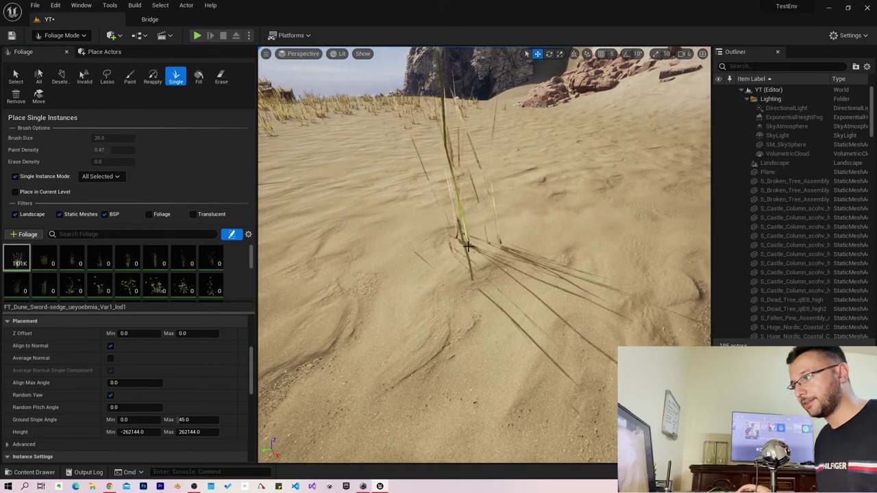
{"action": "right_click_drag", "start_coordinate": [495, 333], "coordinate": [532, 267]}
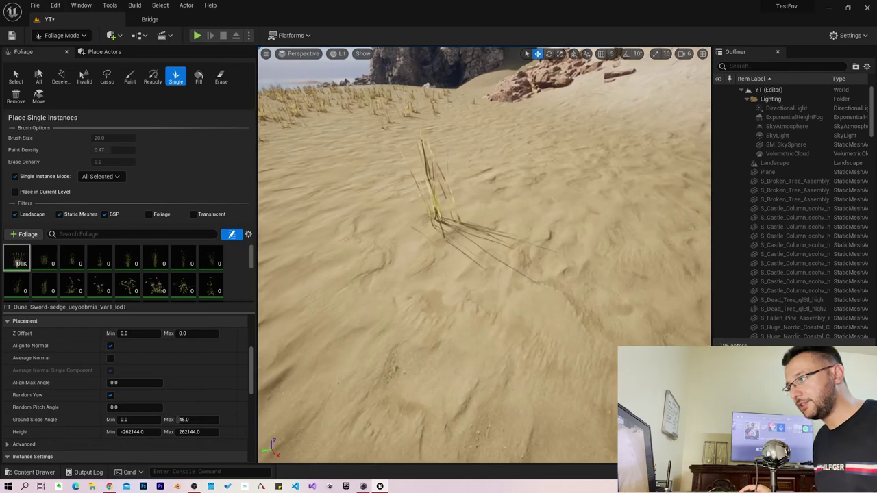
{"action": "left_click", "coordinate": [520, 221]}
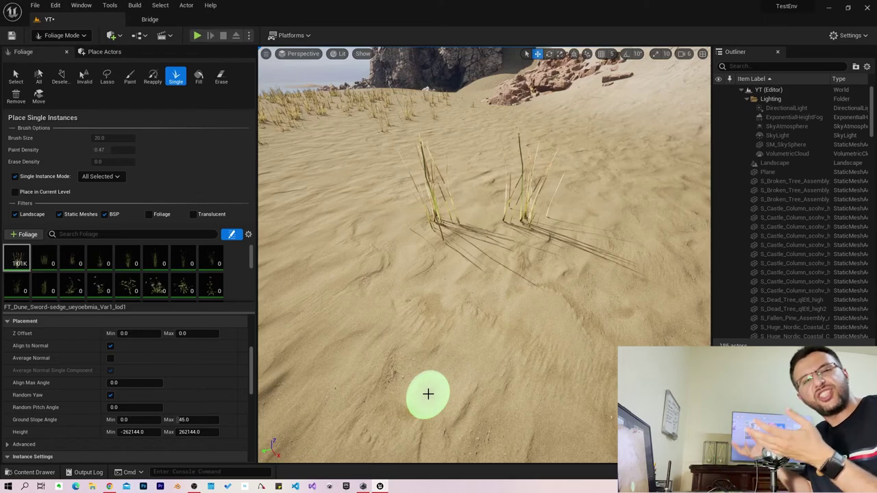
- Turn off Random Yaw and place five more uniformly oriented clumps across the sand
{"action": "left_click", "coordinate": [111, 395]}
{"action": "left_click", "coordinate": [441, 305]}
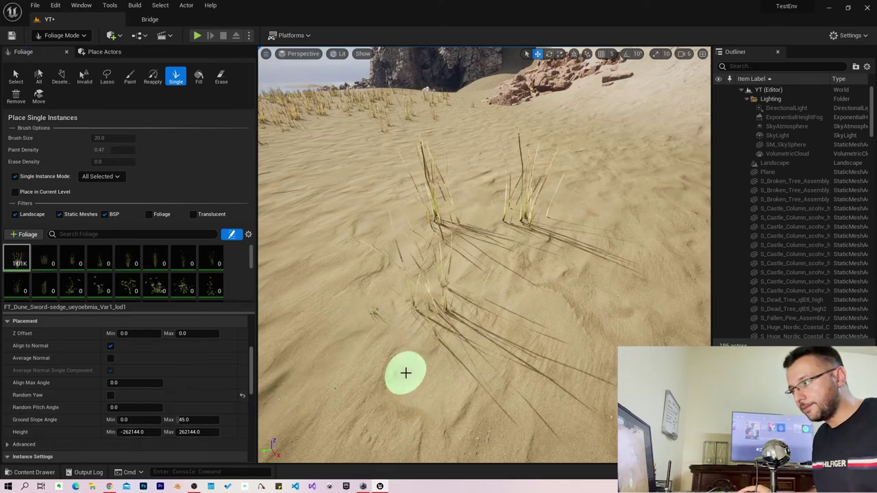
{"action": "left_click", "coordinate": [637, 299]}
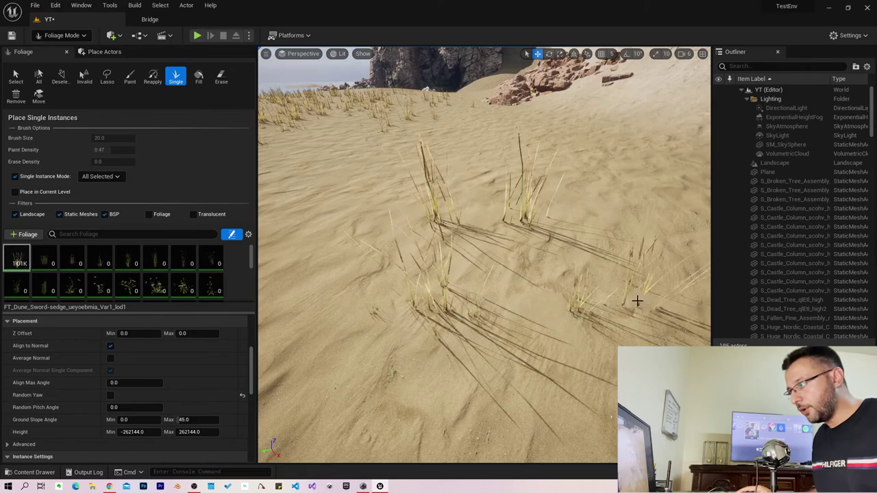
{"action": "left_click", "coordinate": [489, 382]}
{"action": "right_click_drag", "start_coordinate": [489, 382], "coordinate": [521, 356]}
{"action": "right_click_drag", "start_coordinate": [489, 381], "coordinate": [411, 356]}
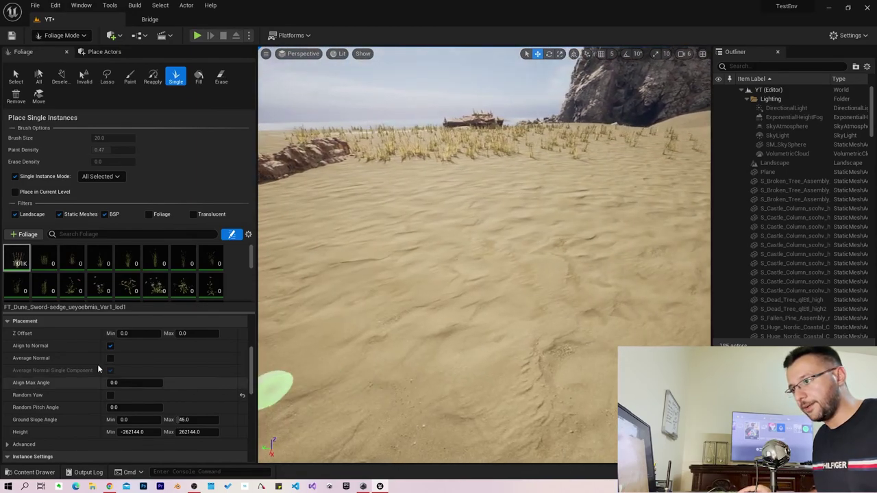
{"action": "left_click", "coordinate": [445, 302]}
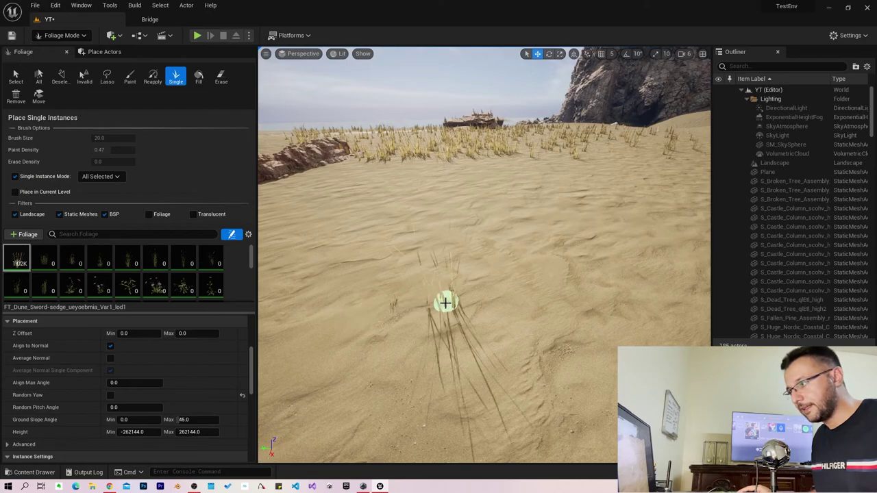
{"action": "left_click", "coordinate": [515, 309]}
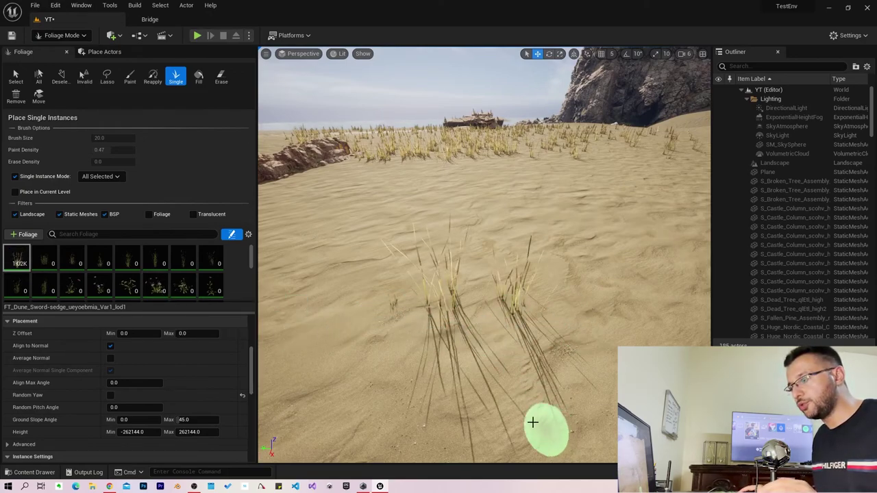
{"action": "right_click_drag", "start_coordinate": [445, 284], "coordinate": [439, 274]}
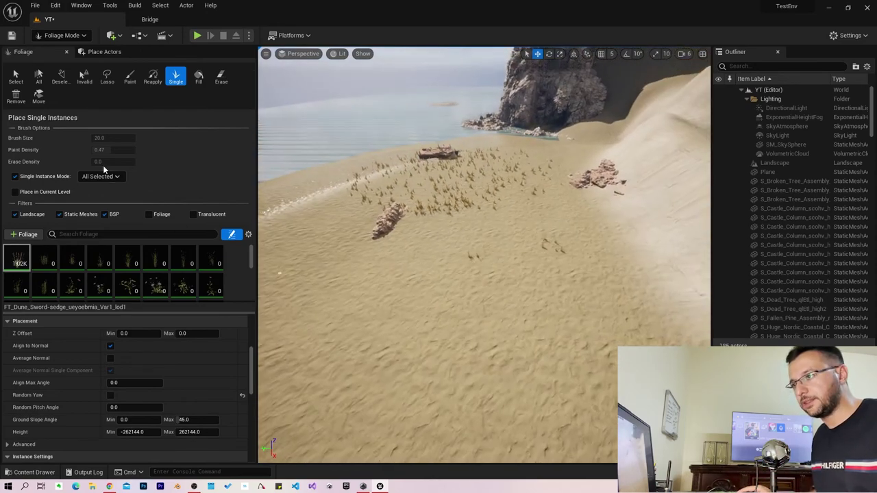
- Paint sword-sedge across a wide beach stretch, then erase it near the shoreline
{"action": "left_click", "coordinate": [130, 77]}
{"action": "left_click_drag", "start_coordinate": [487, 252], "coordinate": [538, 343]}
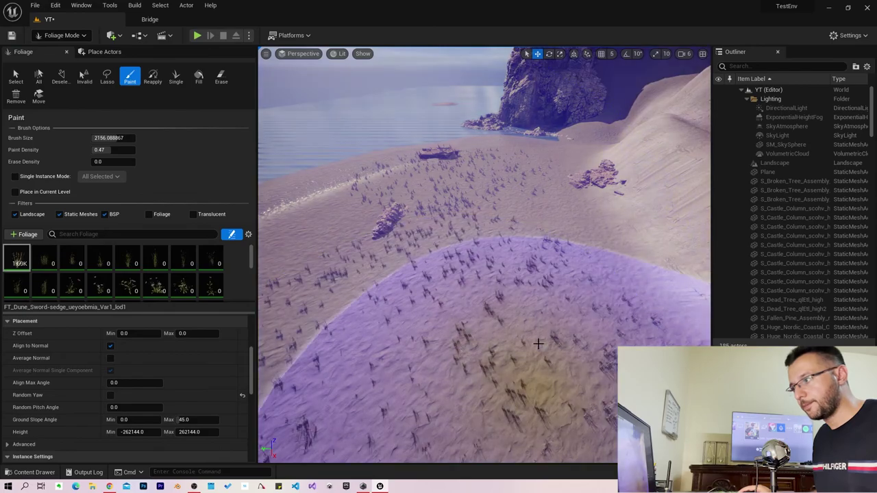
{"action": "mouse_move", "coordinate": [538, 343]}
{"action": "right_mouse_down"}
{"action": "mouse_move", "coordinate": [520, 329]}
{"action": "mouse_move", "coordinate": [521, 343]}
{"action": "mouse_move", "coordinate": [501, 292]}
{"action": "right_mouse_up"}
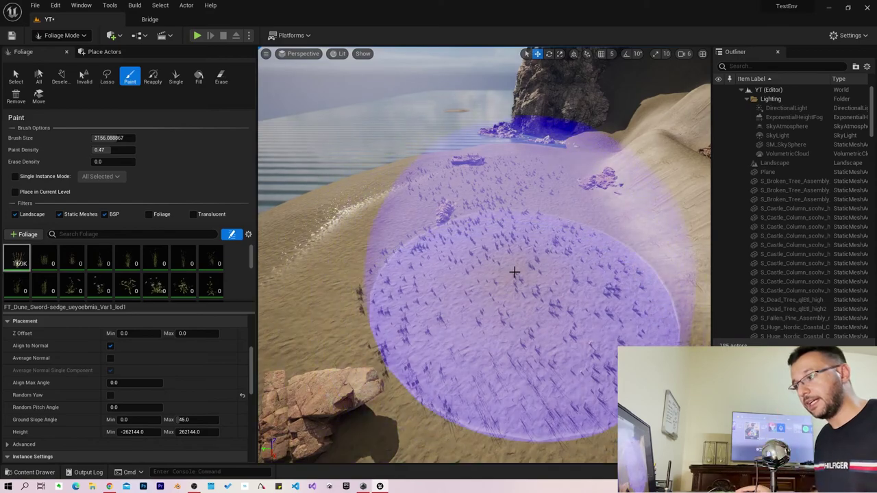
{"action": "left_click_drag", "start_coordinate": [517, 269], "coordinate": [671, 268]}
{"action": "left_click_drag", "start_coordinate": [447, 208], "coordinate": [567, 303]}
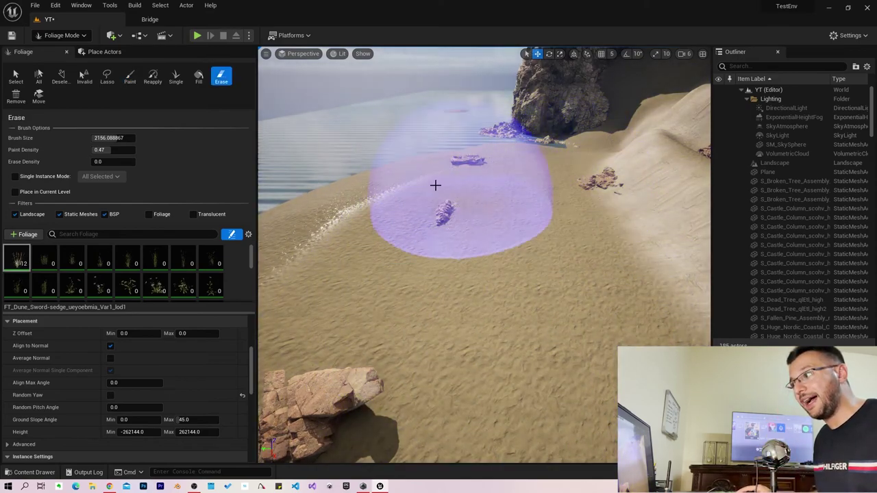
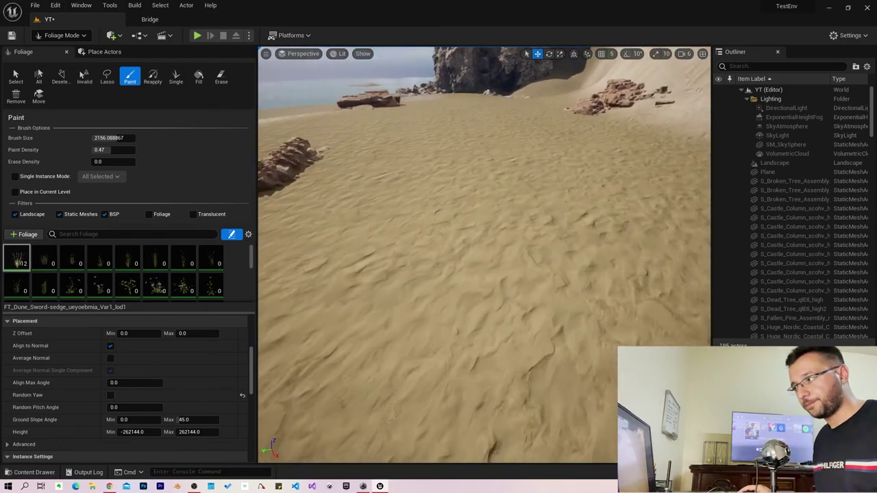
- Turn on Random Yaw for the dune sedge and drop its Height Max to 0
{"action": "right_click_drag", "start_coordinate": [534, 274], "coordinate": [534, 275]}
{"action": "right_click", "coordinate": [534, 274]}
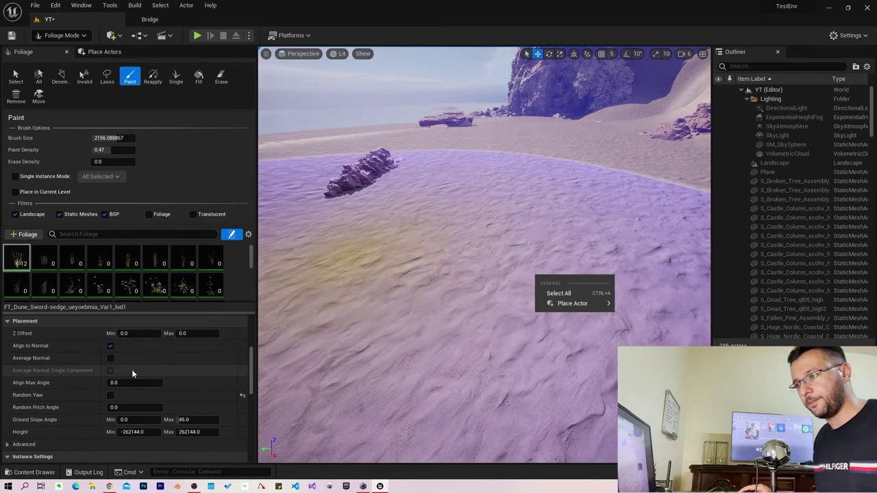
{"action": "left_click", "coordinate": [110, 395]}
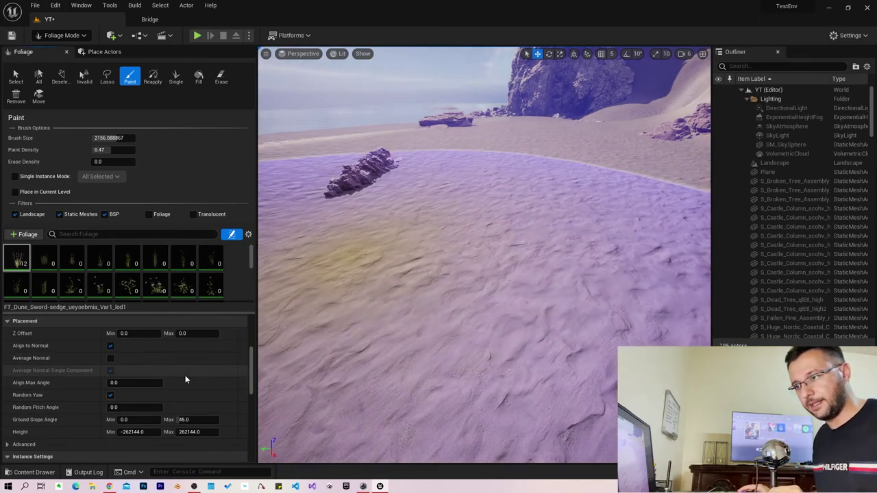
{"action": "scroll", "coordinate": [188, 383], "scroll_direction": "down", "scroll_amount": 1}
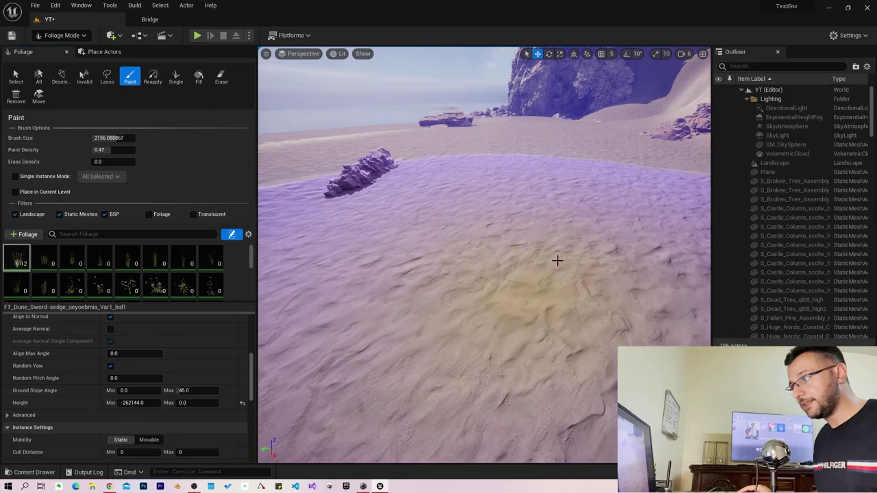
{"action": "right_click_drag", "start_coordinate": [557, 260], "coordinate": [473, 298]}
{"action": "type", "text": "1"}
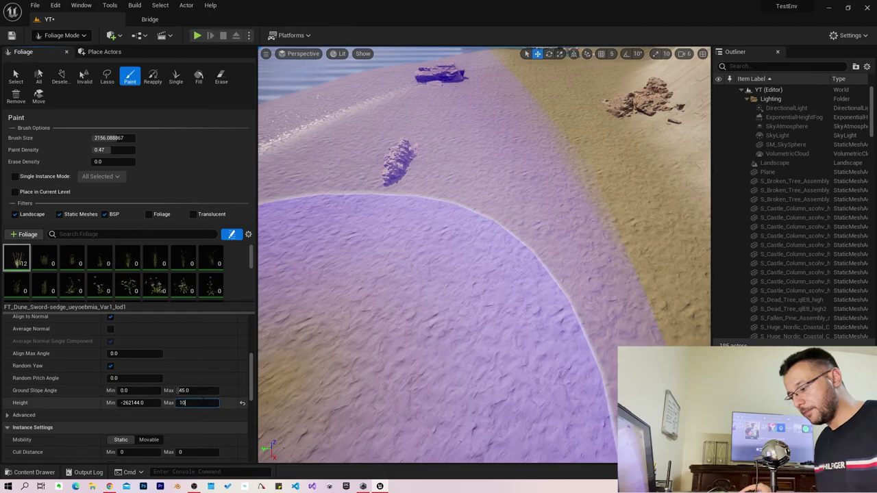
- Set the dune sedge's Height Max to 1000 and paint sedge across the beach
{"action": "type", "text": "0"}
{"action": "right_click_drag", "start_coordinate": [268, 372], "coordinate": [503, 233]}
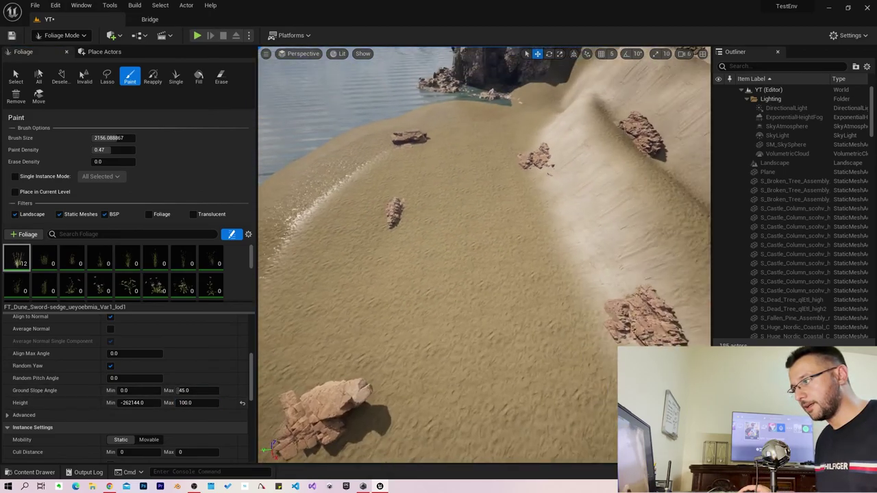
{"action": "right_click", "coordinate": [504, 254]}
{"action": "left_click", "coordinate": [195, 403]}
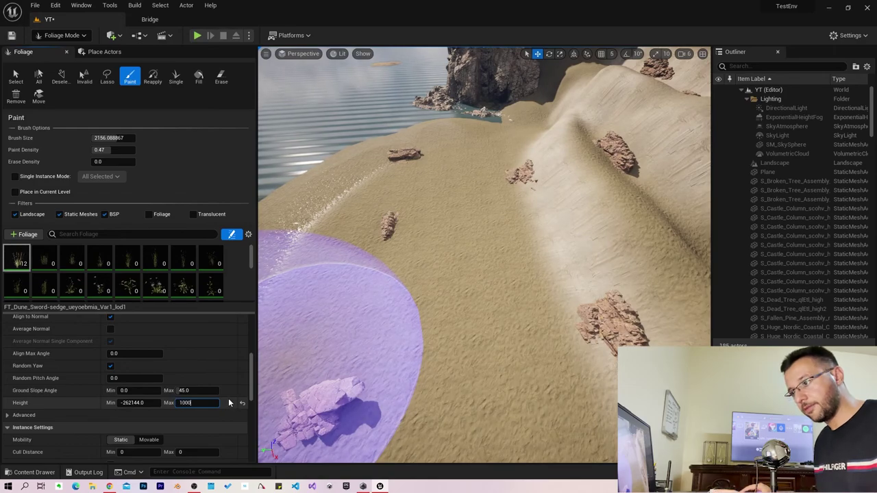
{"action": "left_click_drag", "start_coordinate": [370, 342], "coordinate": [455, 283]}
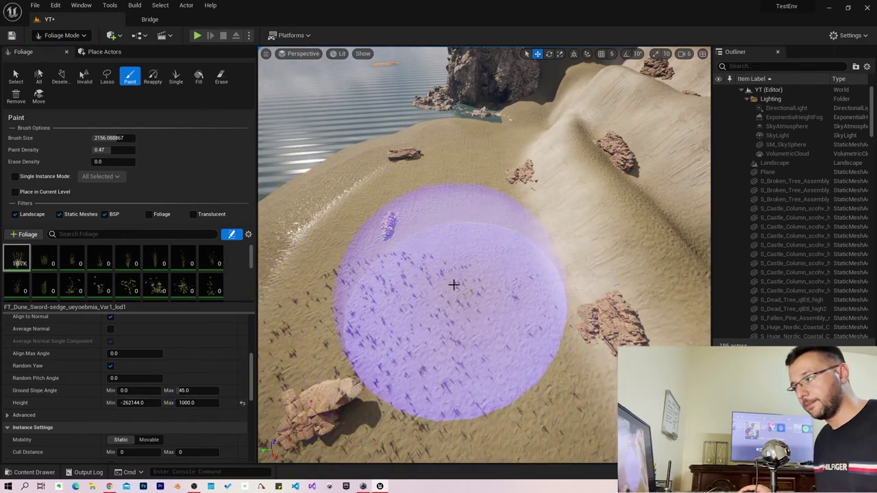
{"action": "right_click_drag", "start_coordinate": [455, 283], "coordinate": [602, 176]}
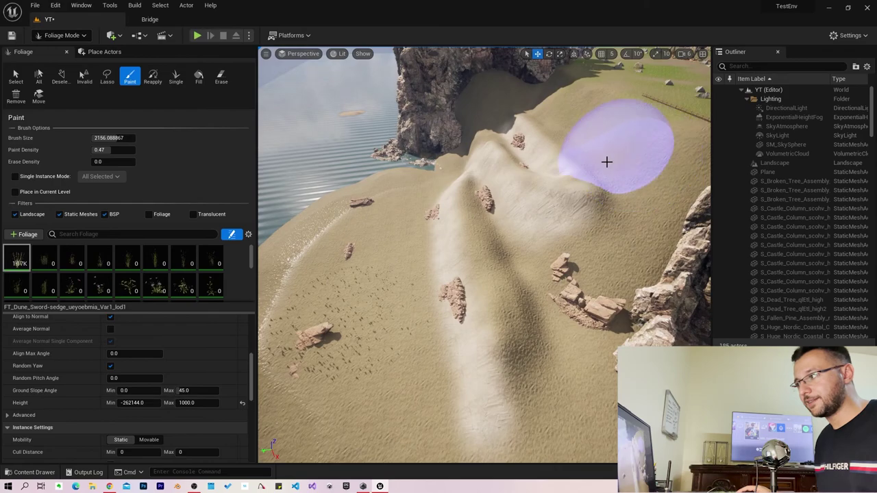
{"action": "mouse_move", "coordinate": [570, 186]}
{"action": "left_mouse_down"}
{"action": "mouse_move", "coordinate": [318, 371]}
{"action": "mouse_move", "coordinate": [100, 398]}
{"action": "left_mouse_up"}
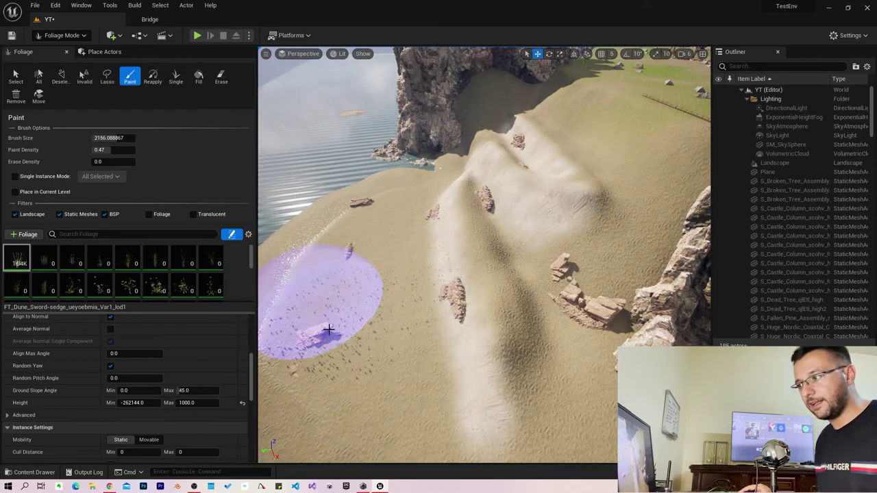
- Raise Height Max to 2000 and paint sedge from the beach up over the dune
{"action": "type", "text": "2000"}
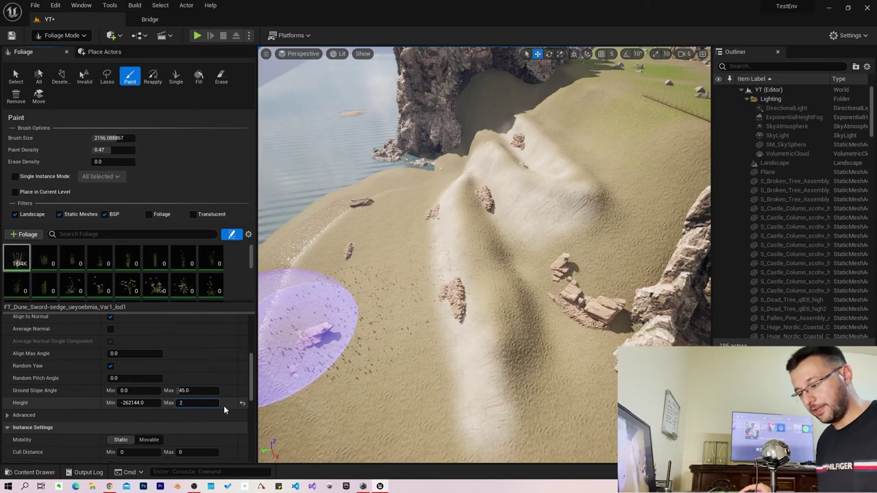
{"action": "key", "text": "Return"}
{"action": "left_click_drag", "start_coordinate": [345, 370], "coordinate": [641, 140]}
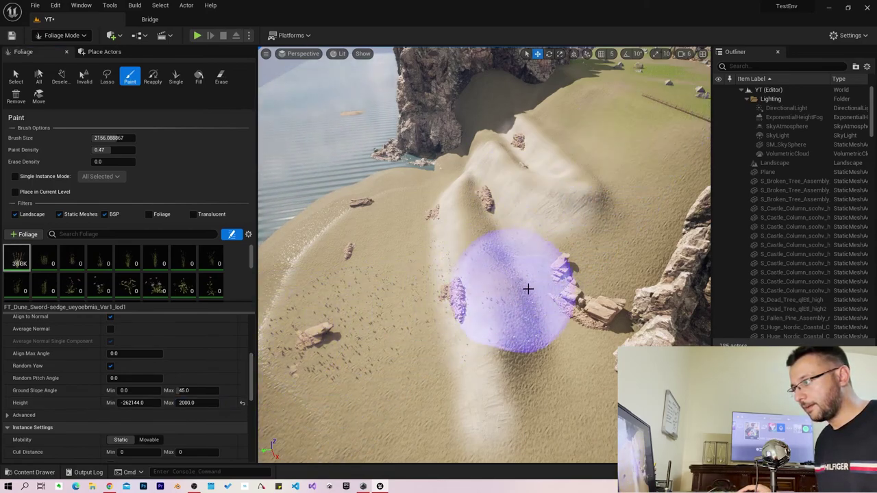
{"action": "scroll", "coordinate": [524, 274], "scroll_direction": "up", "scroll_amount": 5}
{"action": "right_click_drag", "start_coordinate": [562, 192], "coordinate": [526, 241]}
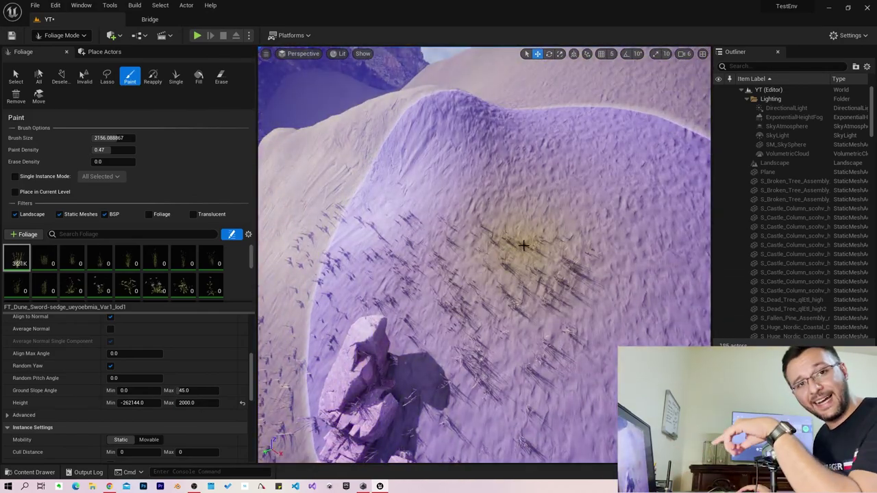
{"action": "right_click_drag", "start_coordinate": [525, 242], "coordinate": [549, 240]}
{"action": "mouse_move", "coordinate": [549, 241]}
{"action": "left_mouse_down"}
{"action": "mouse_move", "coordinate": [552, 142]}
{"action": "mouse_move", "coordinate": [521, 229]}
{"action": "left_mouse_up"}
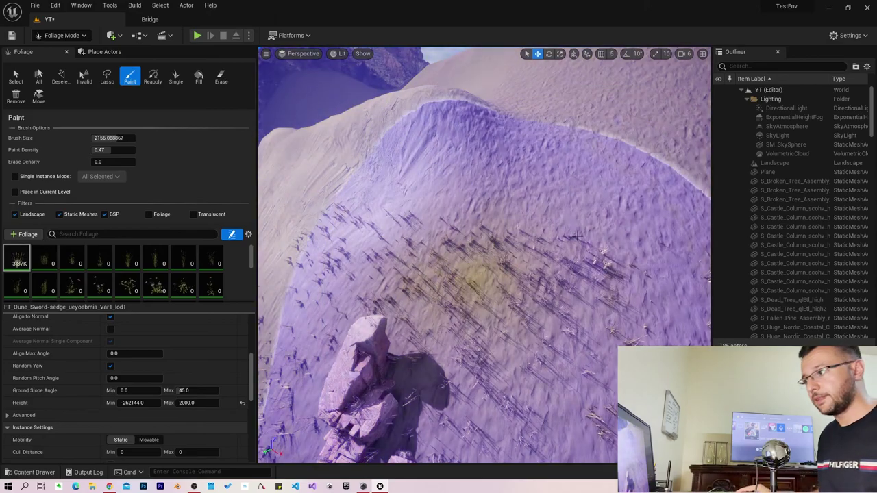
{"action": "mouse_move", "coordinate": [503, 205]}
{"action": "right_mouse_down"}
{"action": "mouse_move", "coordinate": [480, 205]}
{"action": "mouse_move", "coordinate": [548, 215]}
{"action": "right_mouse_up"}
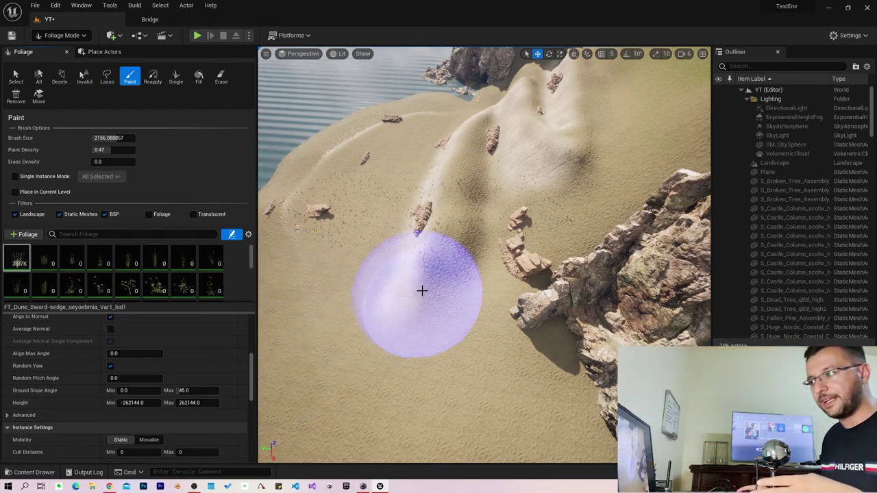
- Erase nearly all painted sedge from the dunes and slope, then resume the Paint tool
{"action": "mouse_move", "coordinate": [507, 287]}
{"action": "left_mouse_down", "text": "shift"}
{"action": "mouse_move", "coordinate": [329, 150]}
{"action": "mouse_move", "coordinate": [399, 189]}
{"action": "left_mouse_up", "text": "shift"}
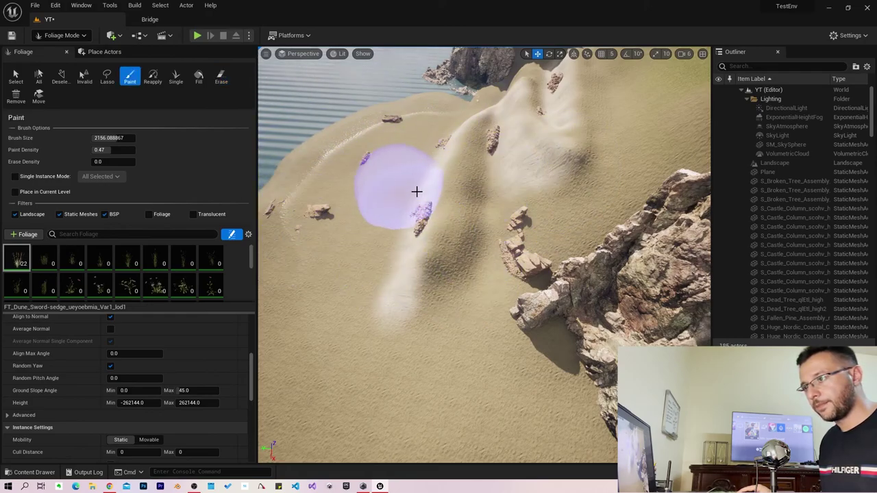
{"action": "scroll", "coordinate": [411, 192], "scroll_direction": "up", "scroll_amount": 5}
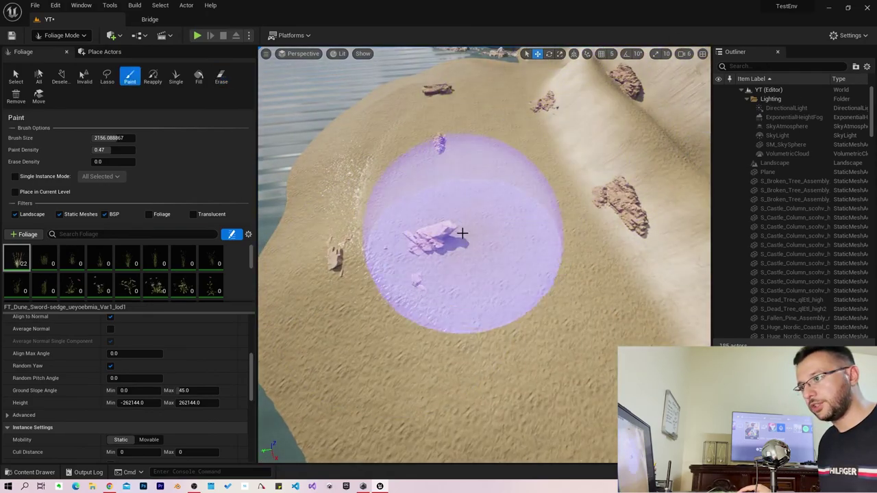
{"action": "right_click_drag", "start_coordinate": [464, 235], "coordinate": [481, 233]}
{"action": "left_click_drag", "start_coordinate": [481, 233], "coordinate": [329, 235]}
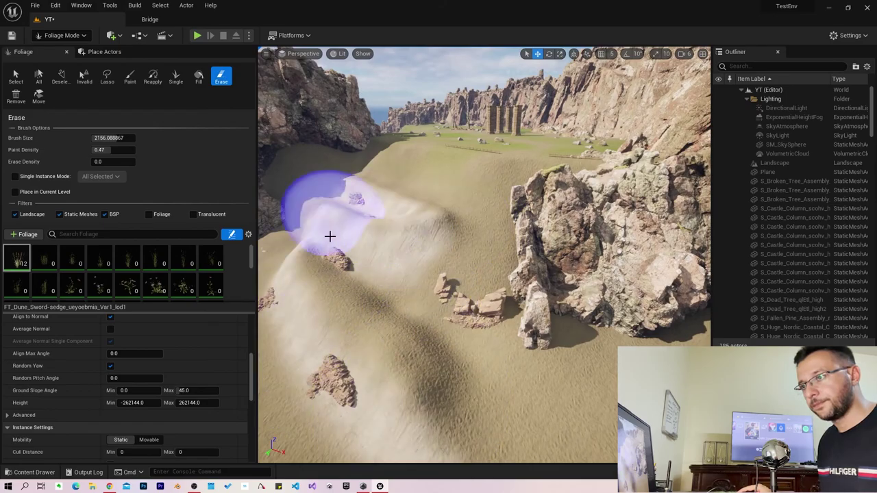
{"action": "left_click", "coordinate": [130, 77]}
{"action": "right_click_drag", "start_coordinate": [411, 240], "coordinate": [315, 60]}
{"action": "right_click_drag", "start_coordinate": [315, 205], "coordinate": [288, 137]}
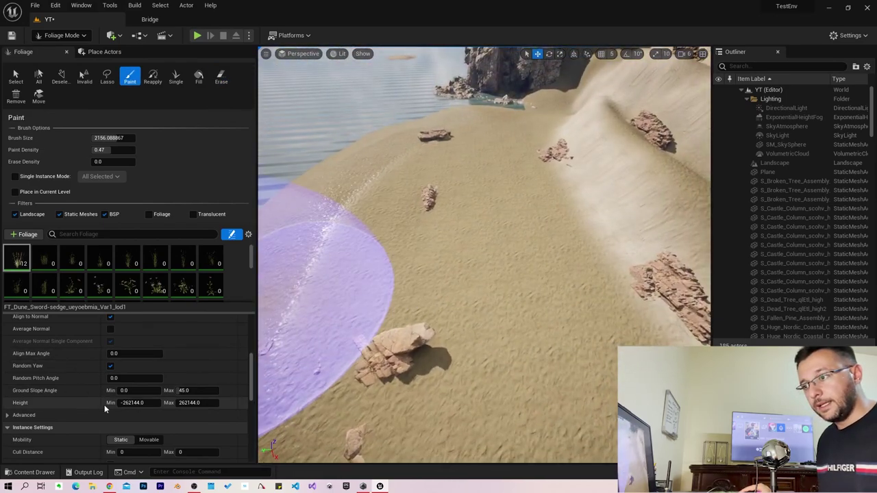
- Limit Ground Slope Angle Max to 10 and paint sedge on the beach and dune ridge
{"action": "left_click", "coordinate": [195, 391]}
{"action": "type", "text": "10"}
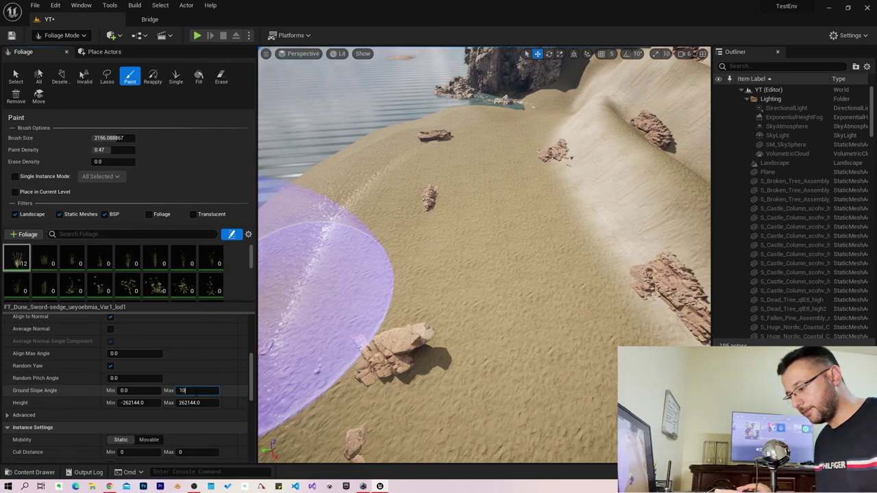
{"action": "key", "text": "Return"}
{"action": "left_click_drag", "start_coordinate": [487, 268], "coordinate": [538, 248]}
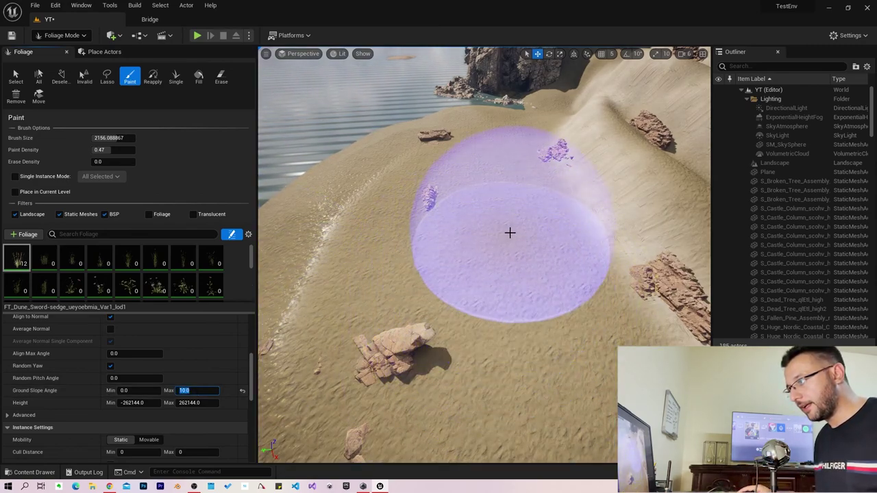
{"action": "right_click_drag", "start_coordinate": [538, 248], "coordinate": [505, 235]}
{"action": "left_click_drag", "start_coordinate": [505, 235], "coordinate": [558, 221]}
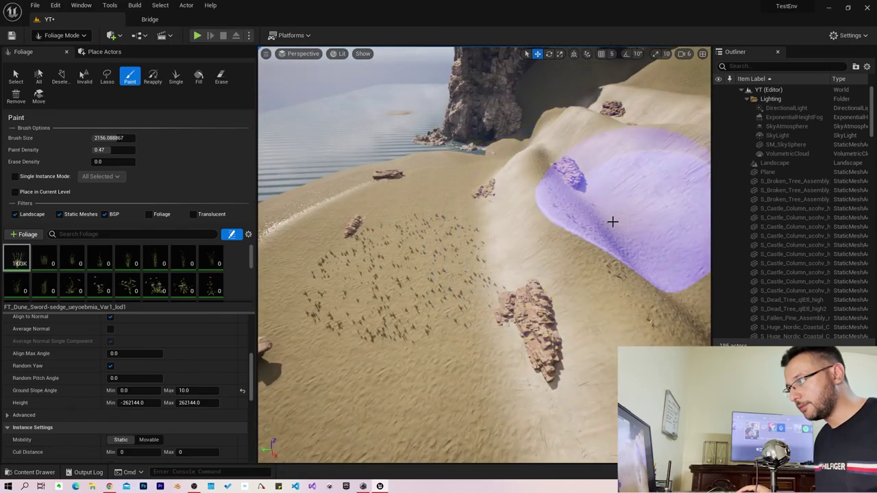
{"action": "right_click_drag", "start_coordinate": [558, 222], "coordinate": [536, 331]}
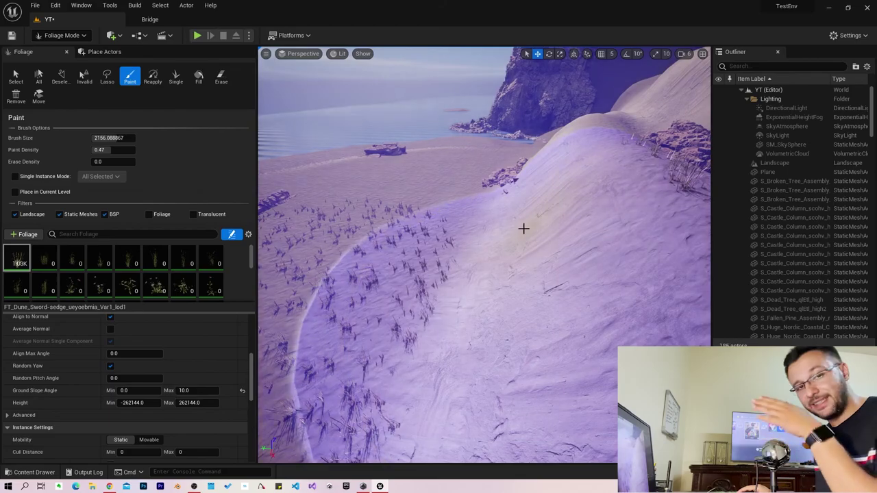
{"action": "mouse_move", "coordinate": [553, 180]}
{"action": "right_mouse_down"}
{"action": "mouse_move", "coordinate": [548, 274]}
{"action": "mouse_move", "coordinate": [563, 197]}
{"action": "mouse_move", "coordinate": [378, 149]}
{"action": "mouse_move", "coordinate": [505, 176]}
{"action": "mouse_move", "coordinate": [483, 184]}
{"action": "right_mouse_up"}
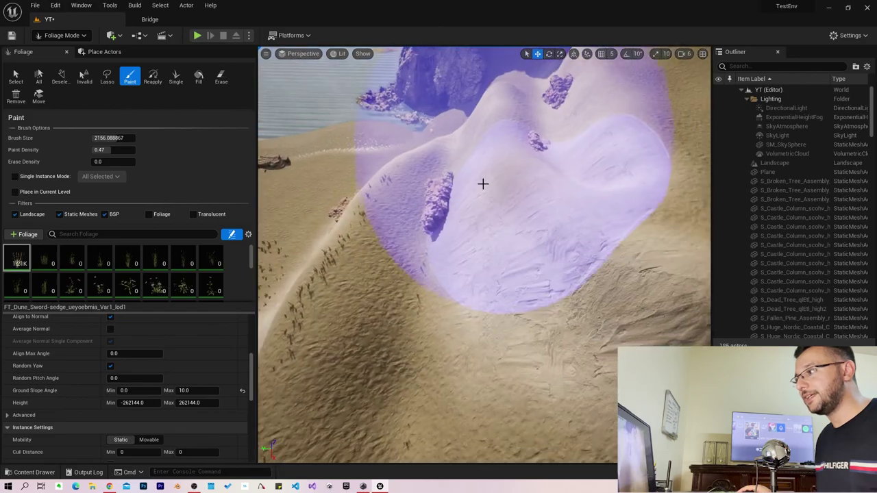
{"action": "left_click_drag", "start_coordinate": [483, 183], "coordinate": [492, 225]}
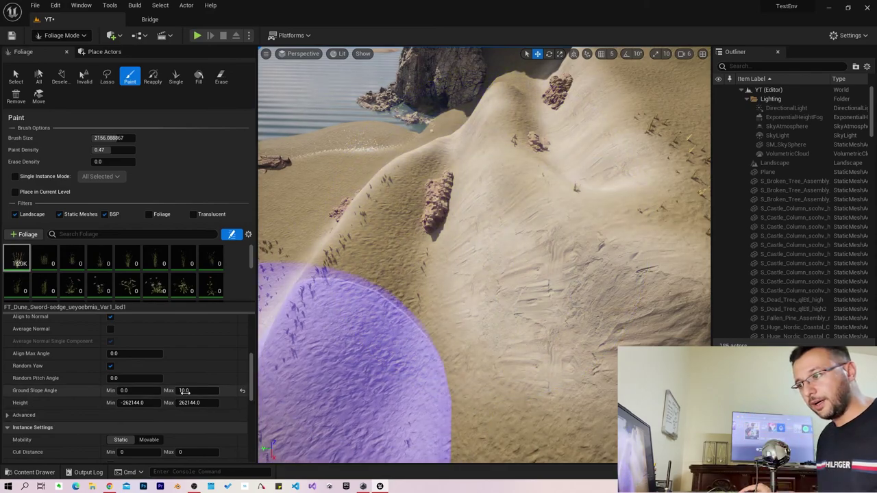
- Try a 90-degree slope limit on the steep dune face, undo it, and reset to 45
{"action": "left_click", "coordinate": [185, 390]}
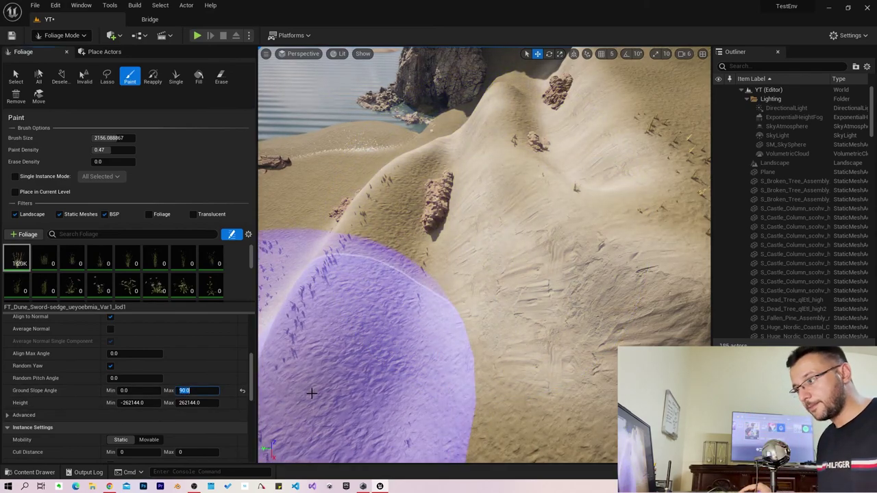
{"action": "left_click_drag", "start_coordinate": [311, 392], "coordinate": [402, 283]}
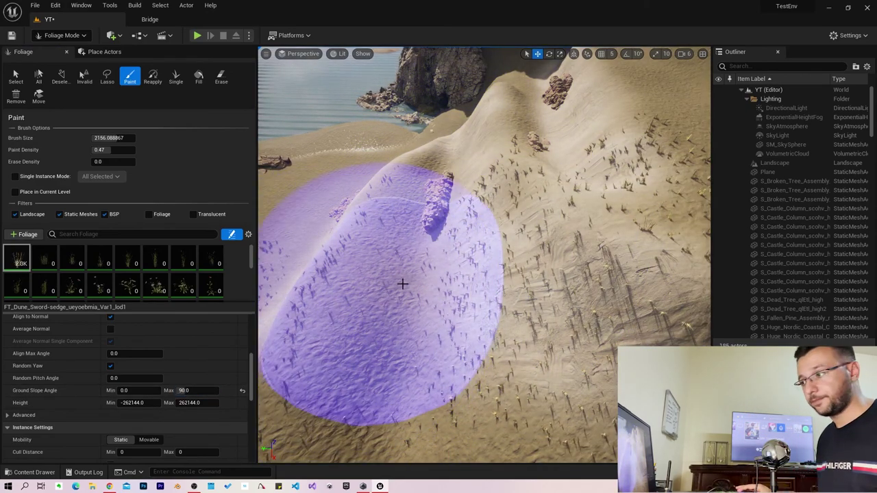
{"action": "key", "text": "ctrl+z"}
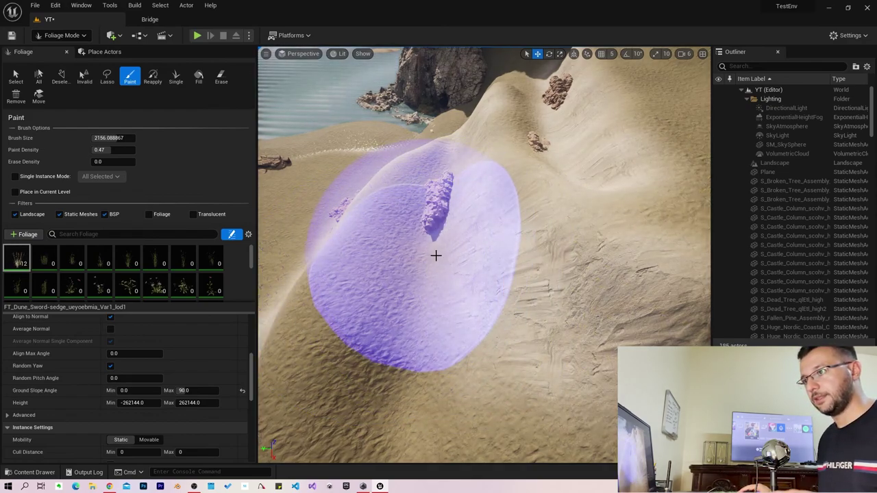
{"action": "right_click_drag", "start_coordinate": [480, 226], "coordinate": [488, 224]}
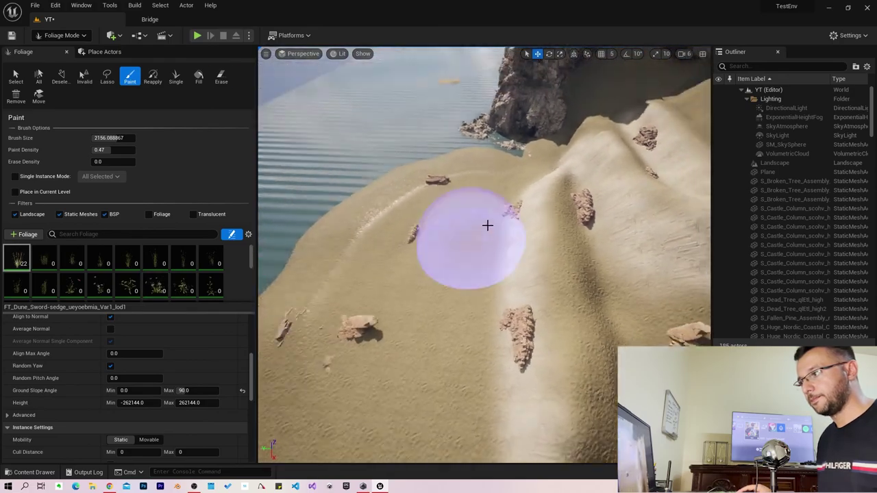
{"action": "right_click_drag", "start_coordinate": [443, 303], "coordinate": [445, 302]}
{"action": "left_click", "coordinate": [242, 391]}
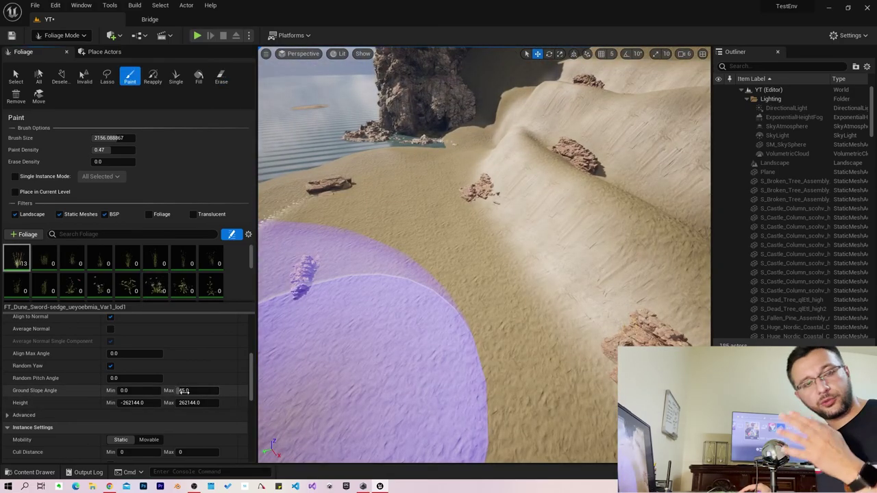
- Paint dune sword-sedge over the sandy valley floor beside the cliff, reaching thousands of instances
{"action": "scroll", "coordinate": [166, 409], "scroll_direction": "down", "scroll_amount": 1}
{"action": "scroll", "coordinate": [182, 368], "scroll_direction": "down", "scroll_amount": 2}
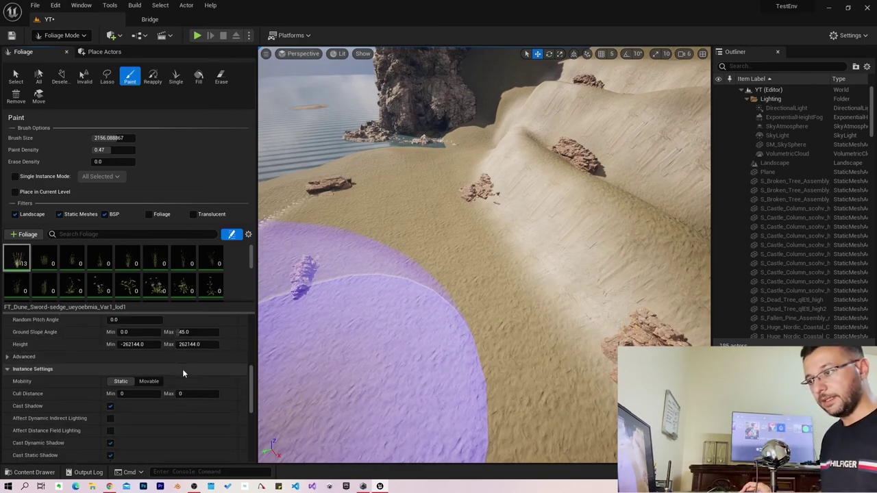
{"action": "scroll", "coordinate": [144, 375], "scroll_direction": "down", "scroll_amount": 1}
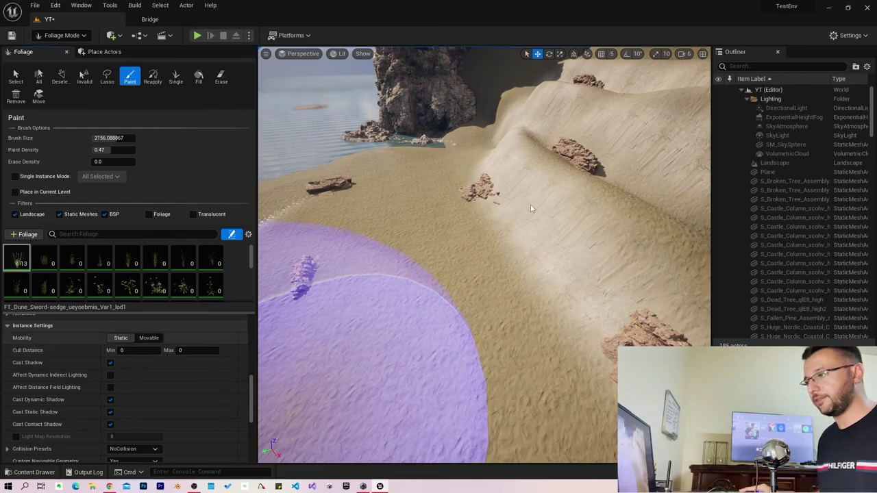
{"action": "right_click_drag", "start_coordinate": [530, 205], "coordinate": [541, 198]}
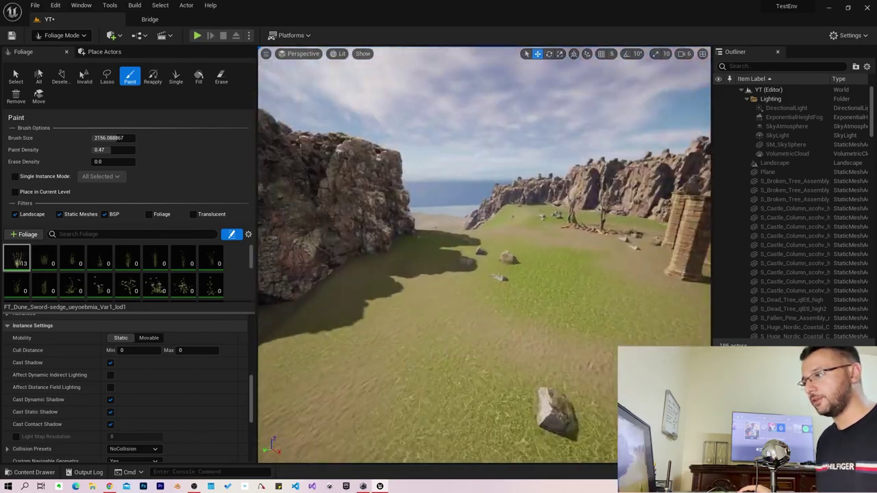
{"action": "left_click_drag", "start_coordinate": [562, 307], "coordinate": [459, 313]}
{"action": "right_click_drag", "start_coordinate": [484, 254], "coordinate": [484, 253]}
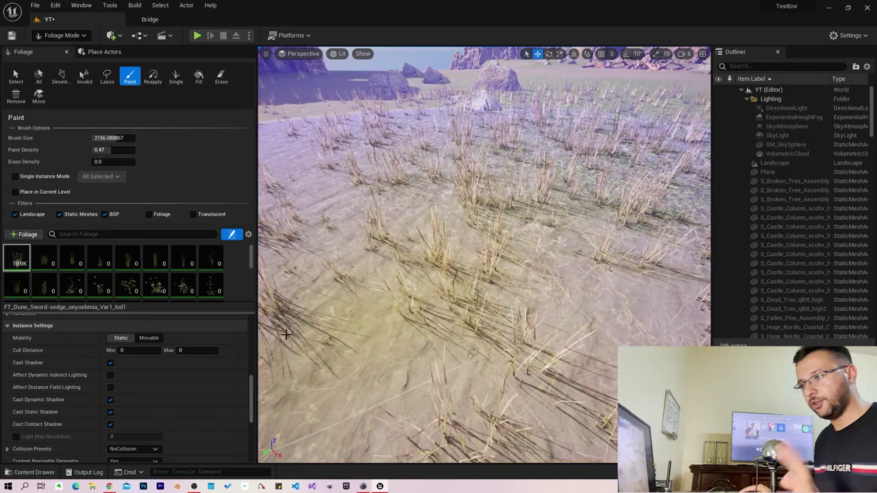
- Set the dune sedge's Cull Distance Max to 1000
{"action": "left_click", "coordinate": [196, 350]}
{"action": "type", "text": "000"}
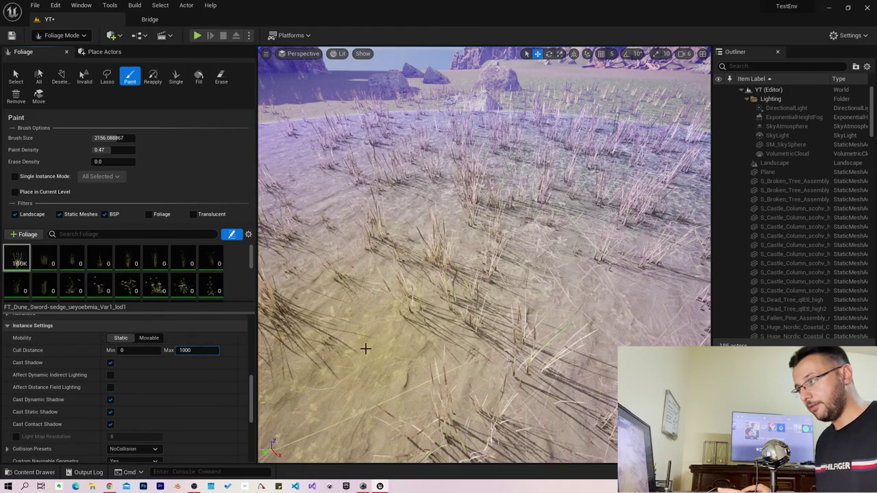
{"action": "key", "text": "Return"}
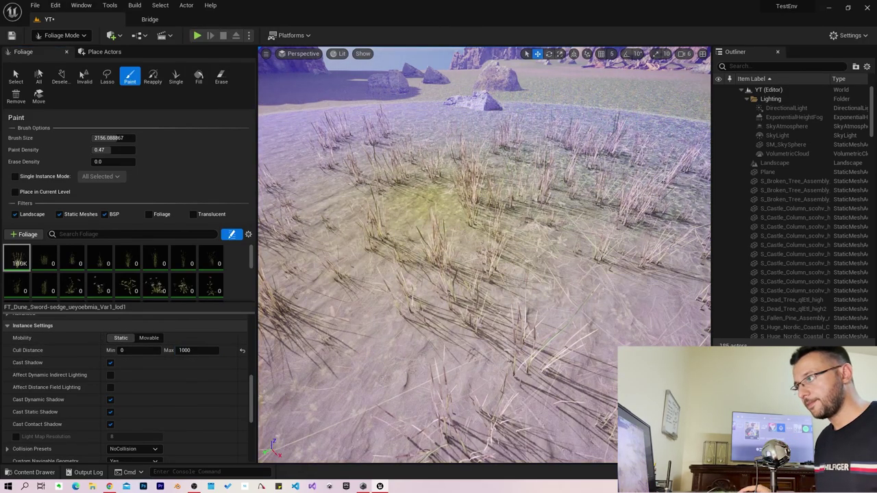
{"action": "right_click_drag", "start_coordinate": [485, 255], "coordinate": [485, 255]}
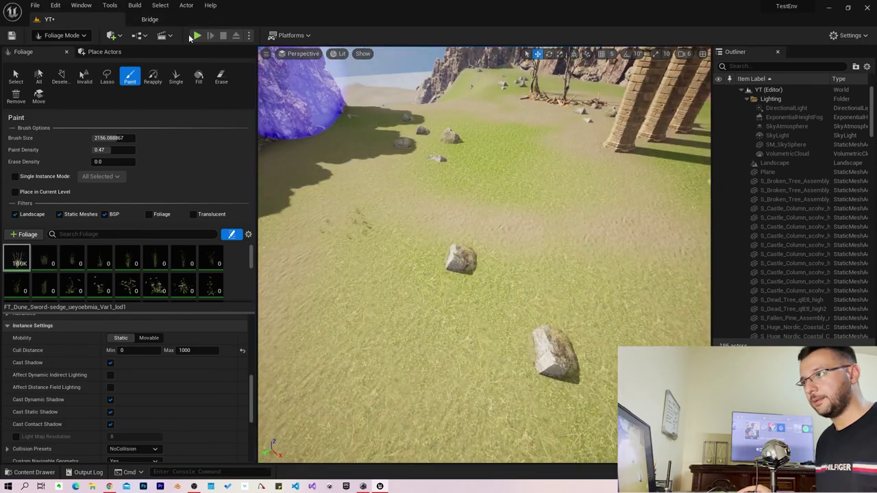
- Play-test the grass culling by walking toward the cliffs, then stop play mode
{"action": "key", "text": "alt+p"}
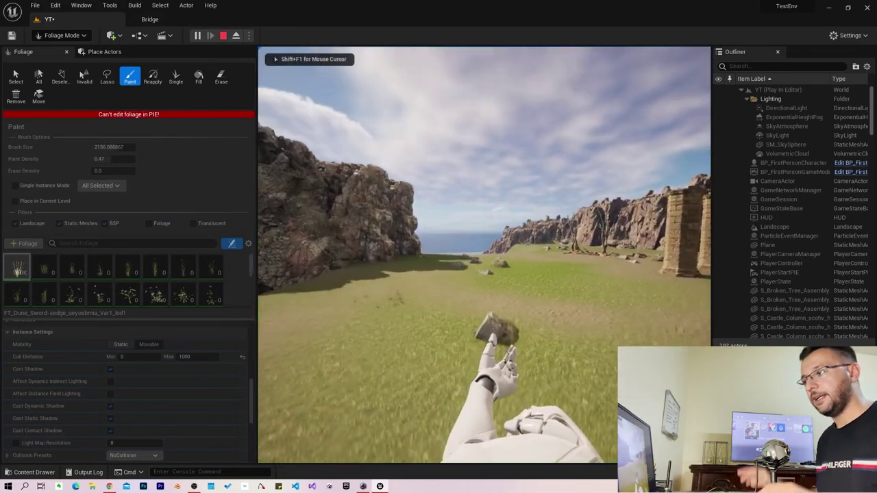
{"action": "key", "text": "w"}
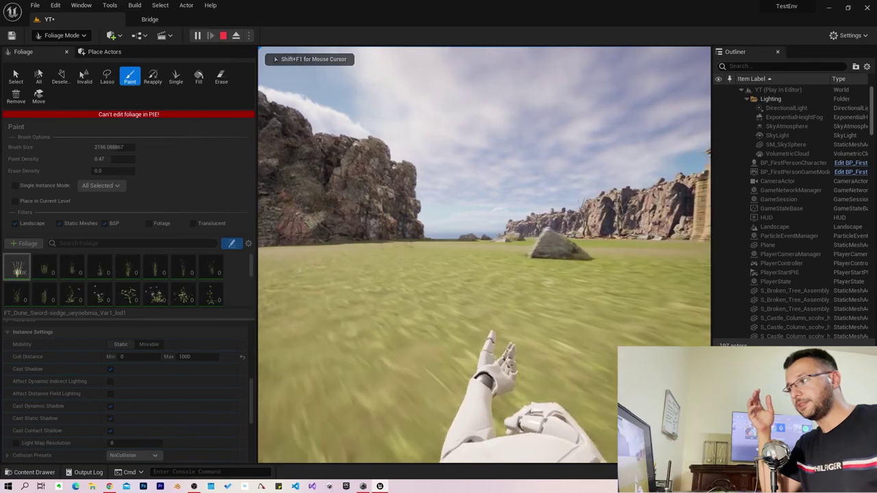
{"action": "key", "text": "w"}
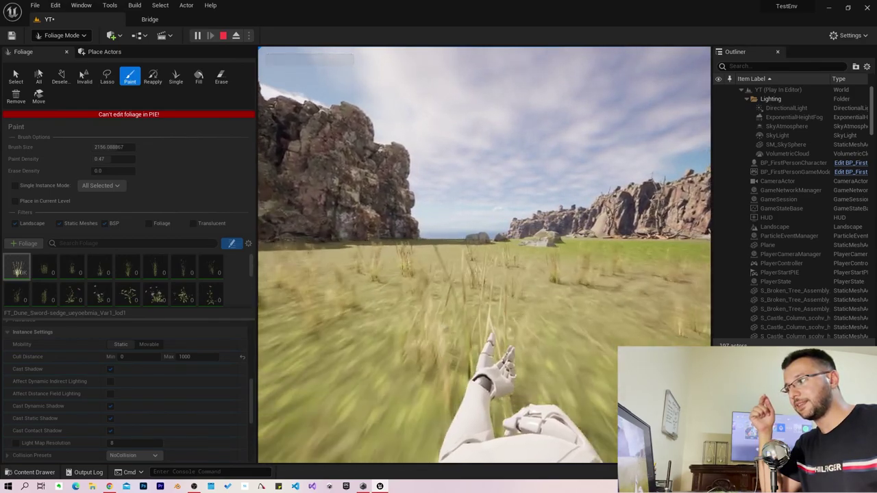
{"action": "key", "text": "w"}
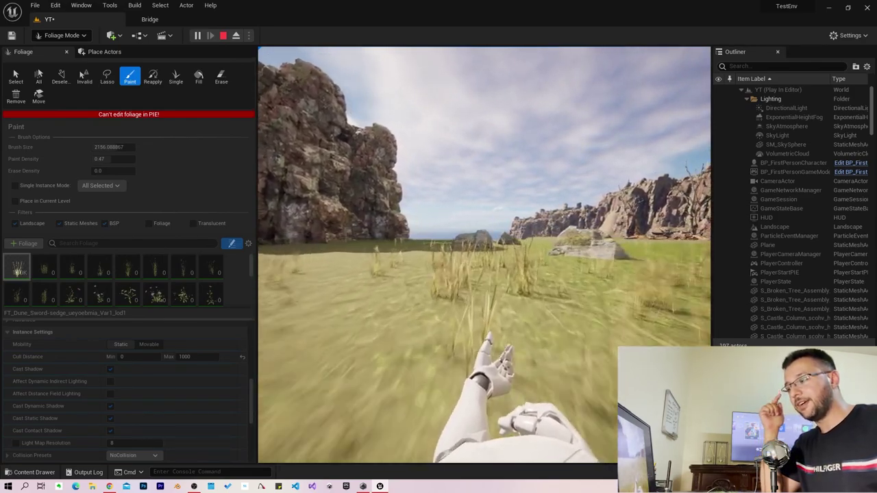
{"action": "key", "text": "Escape"}
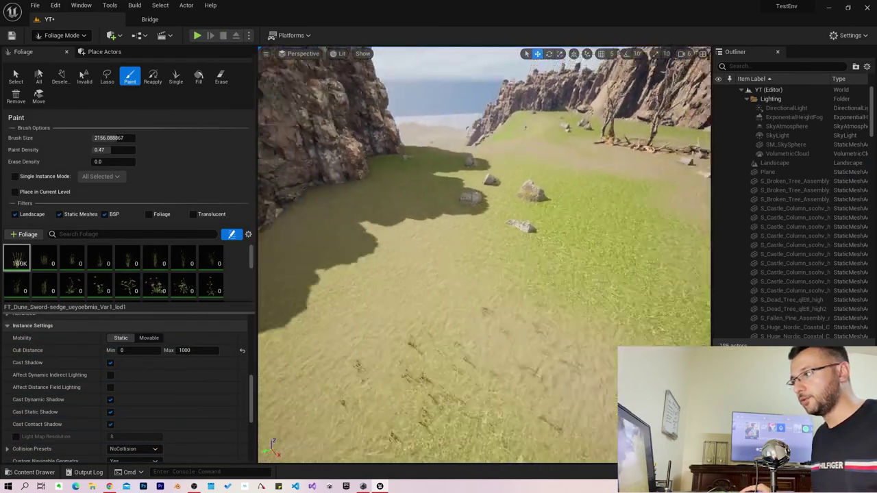
- Raise the sedge's Cull Distance Max to 10000 and check it in play mode
{"action": "right_click_drag", "start_coordinate": [516, 215], "coordinate": [483, 191]}
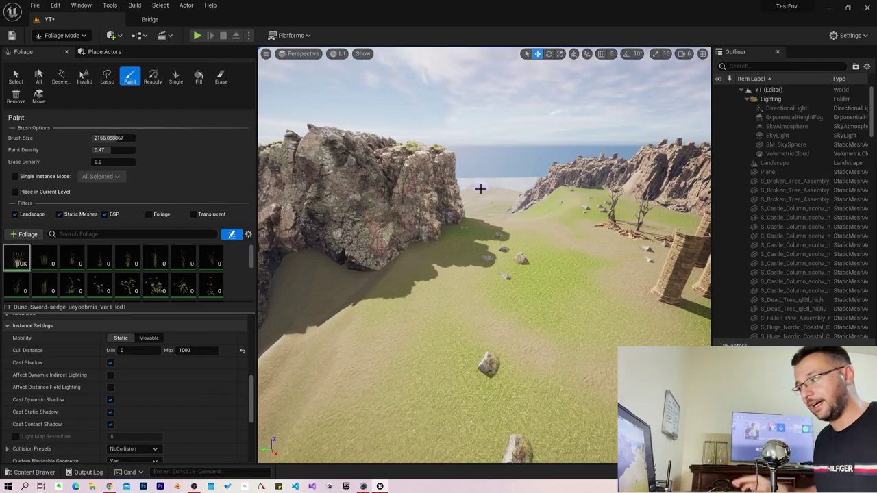
{"action": "right_click_drag", "start_coordinate": [512, 243], "coordinate": [476, 250]}
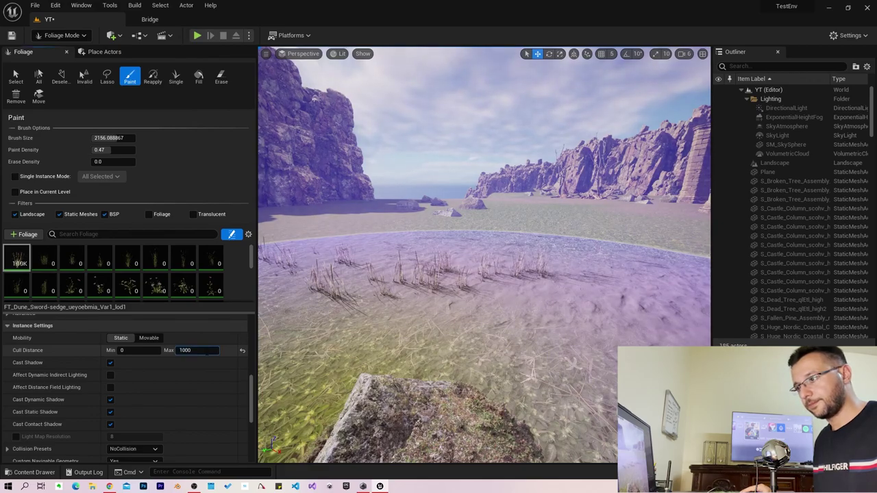
{"action": "type", "text": "0"}
{"action": "key", "text": "Return"}
{"action": "right_click_drag", "start_coordinate": [331, 261], "coordinate": [331, 261]}
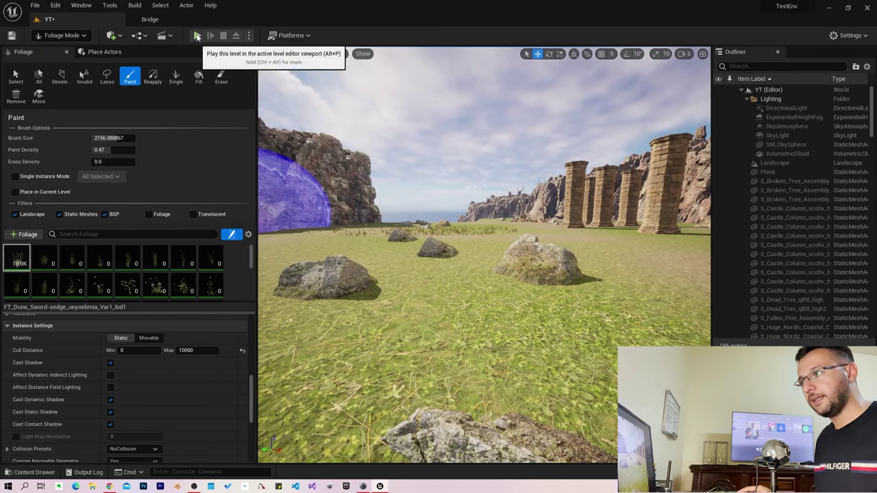
{"action": "left_click", "coordinate": [197, 37]}
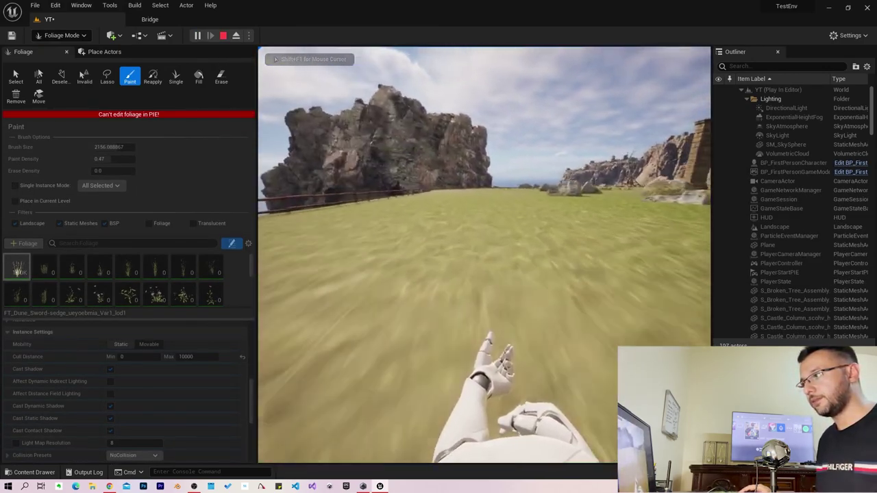
{"action": "key", "text": "Escape"}
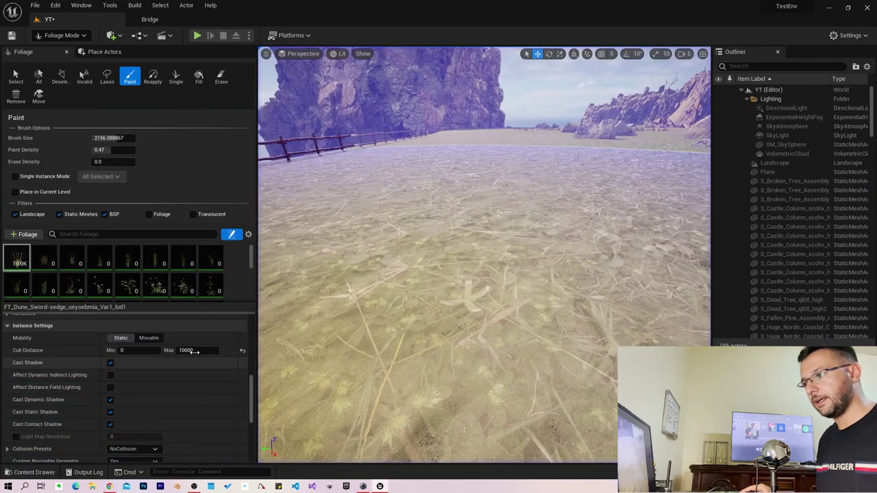
- Settle on a 5000 Cull Distance Max and play-test by walking through the grass
{"action": "left_click", "coordinate": [187, 350]}
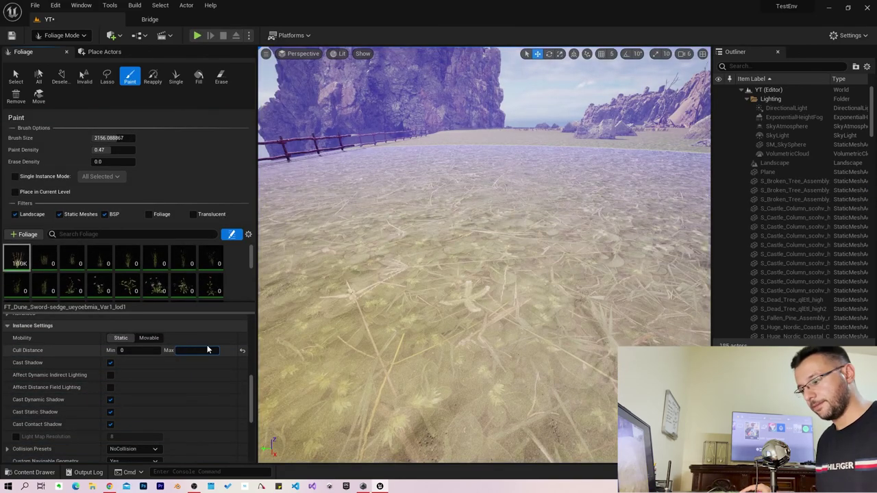
{"action": "type", "text": "5000"}
{"action": "key", "text": "Return"}
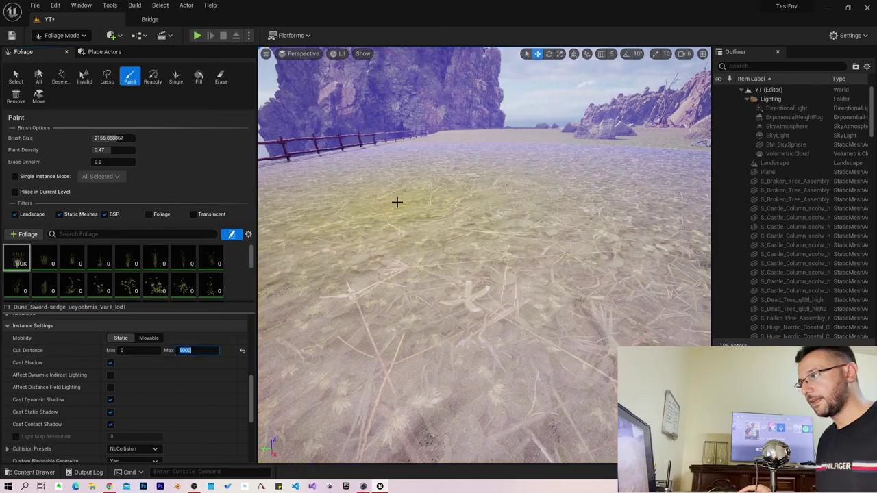
{"action": "key", "text": "alt+p"}
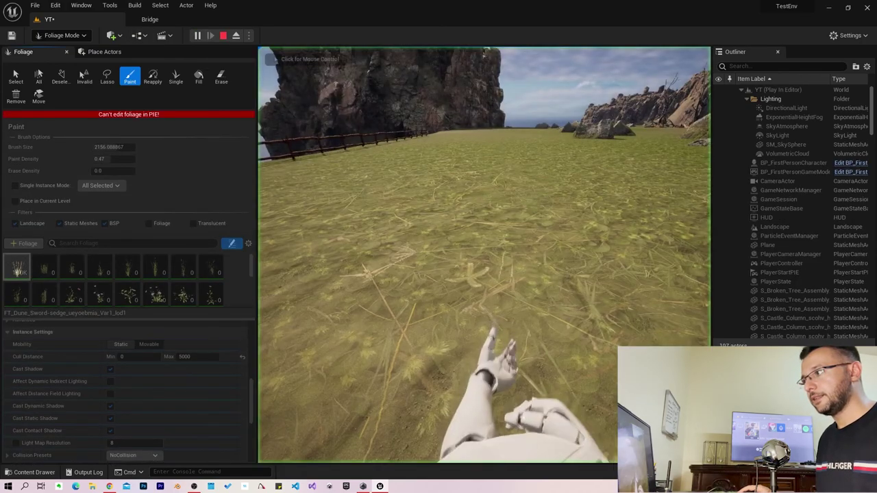
{"action": "key", "text": "w"}
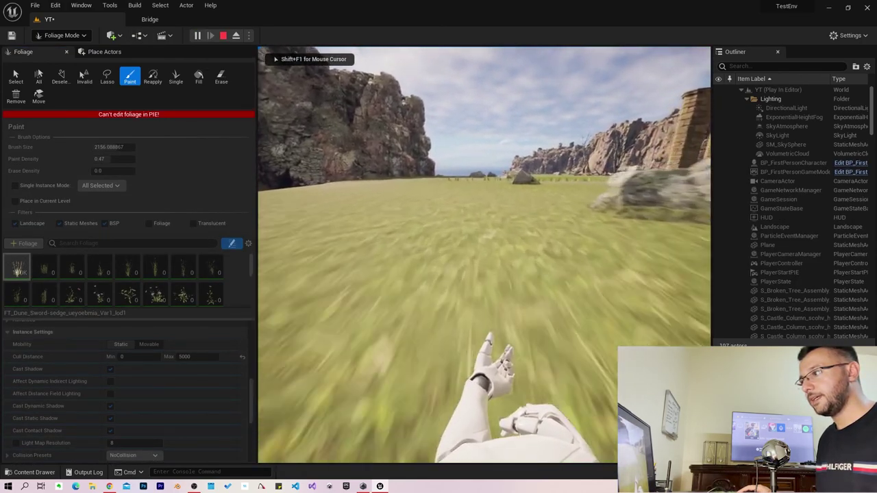
{"action": "key", "text": "w"}
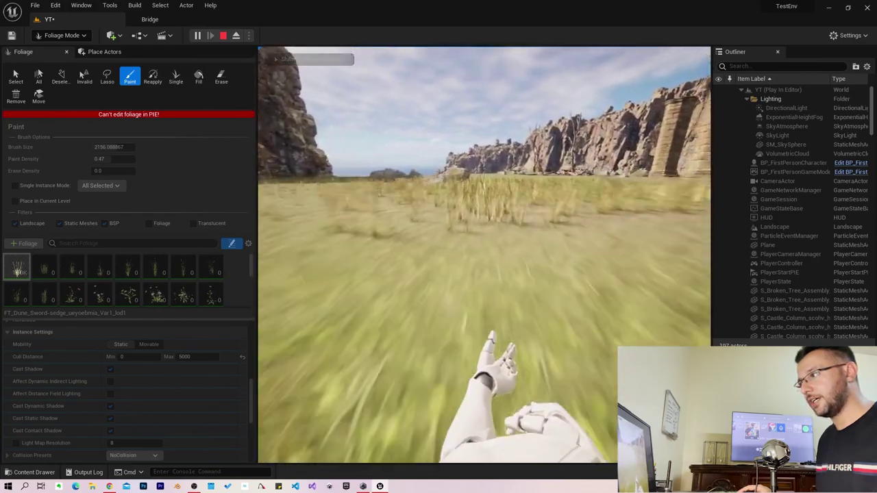
{"action": "key", "text": "w"}
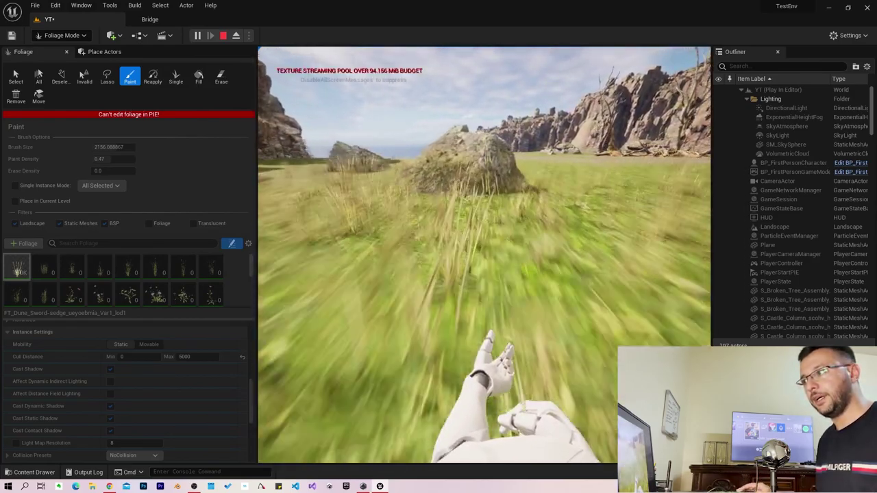
{"action": "key", "text": "w"}
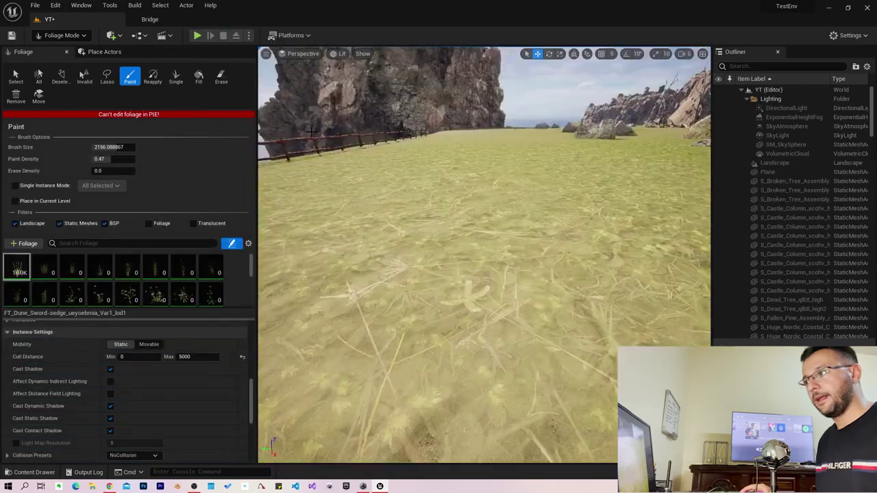
{"action": "key", "text": "Escape"}
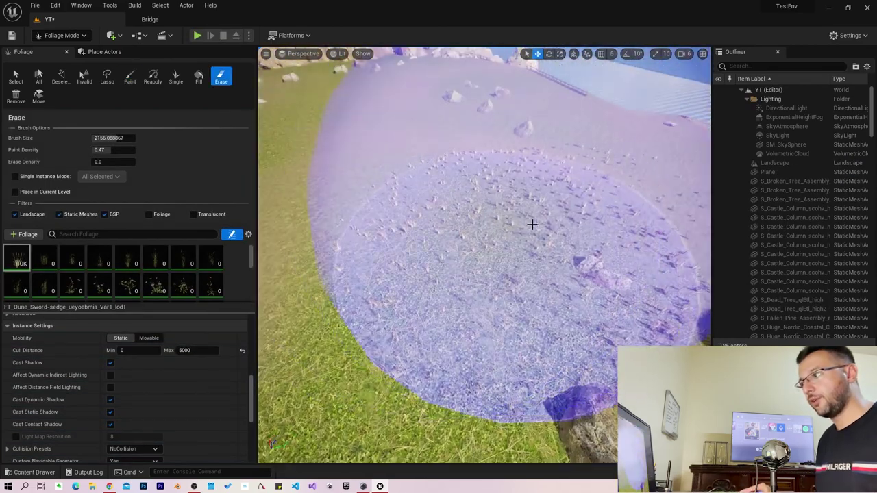
- Erase the leftover dune sedge near the cliff
{"action": "right_click_drag", "start_coordinate": [532, 223], "coordinate": [582, 236]}
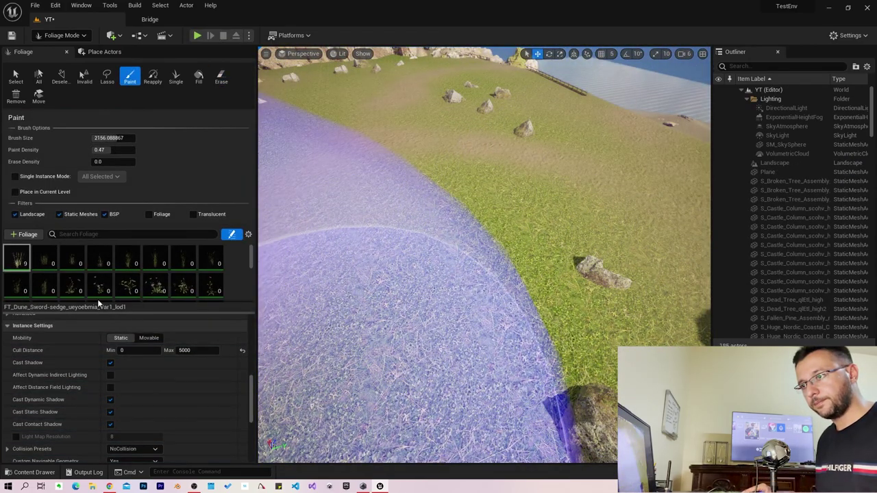
{"action": "left_click", "coordinate": [221, 76]}
{"action": "right_click_drag", "start_coordinate": [616, 335], "coordinate": [381, 401]}
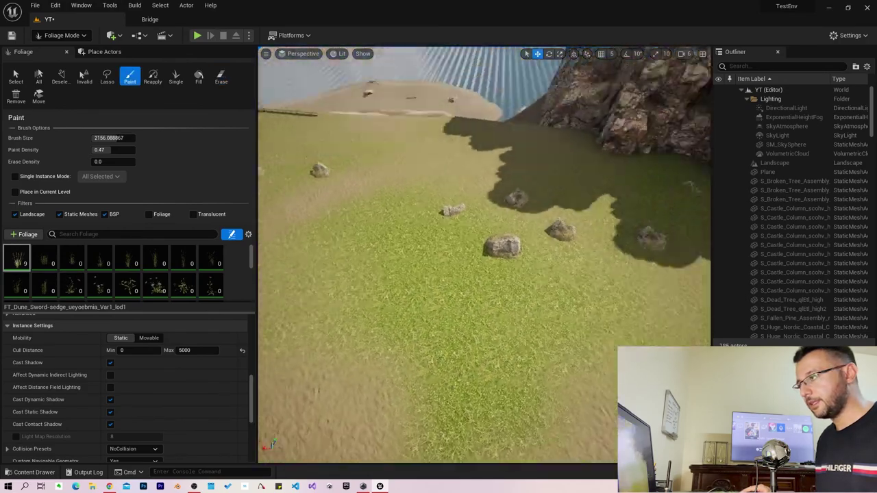
{"action": "right_click_drag", "start_coordinate": [492, 183], "coordinate": [492, 183], "text": "shift"}
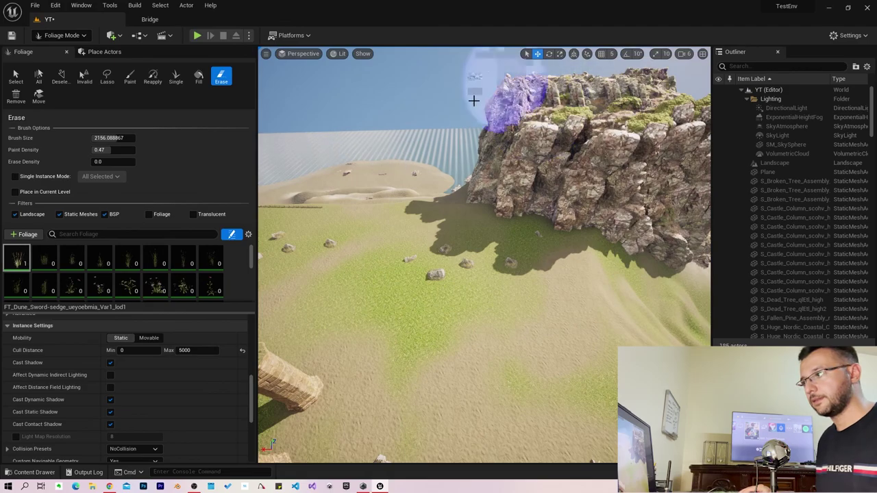
{"action": "right_click_drag", "start_coordinate": [428, 261], "coordinate": [345, 354]}
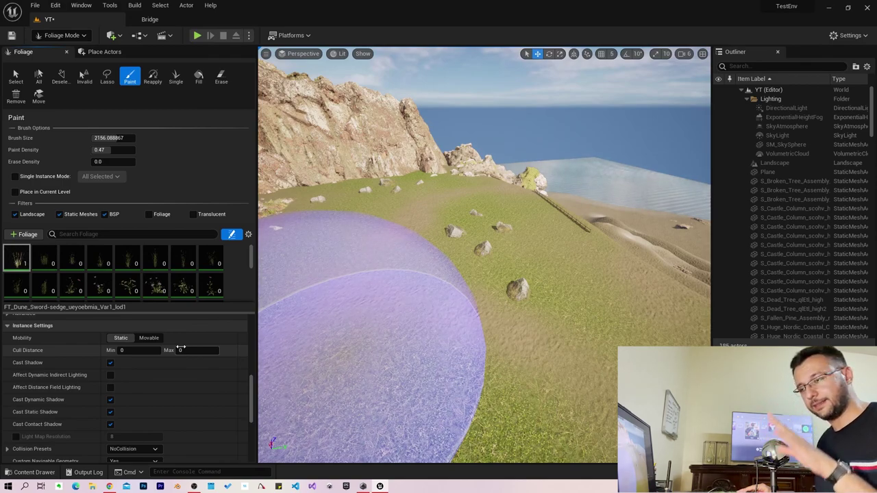
- Confirm the sedge's collision preset is NoCollision and repaint the grassy slope
{"action": "scroll", "coordinate": [167, 372], "scroll_direction": "down", "scroll_amount": 3}
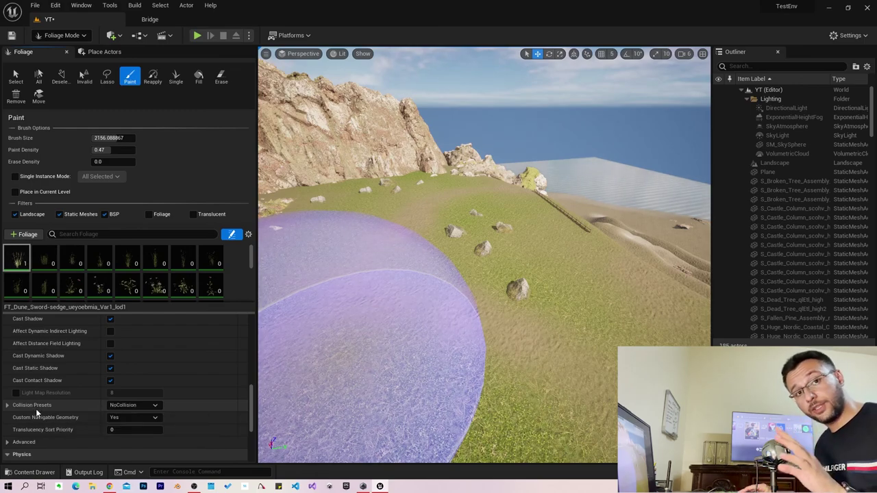
{"action": "left_click", "coordinate": [125, 405]}
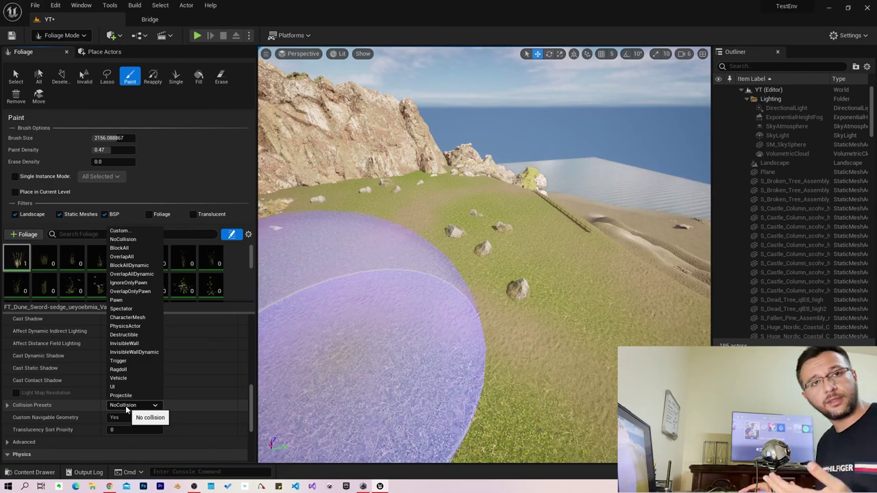
{"action": "left_click_drag", "start_coordinate": [582, 393], "coordinate": [473, 324]}
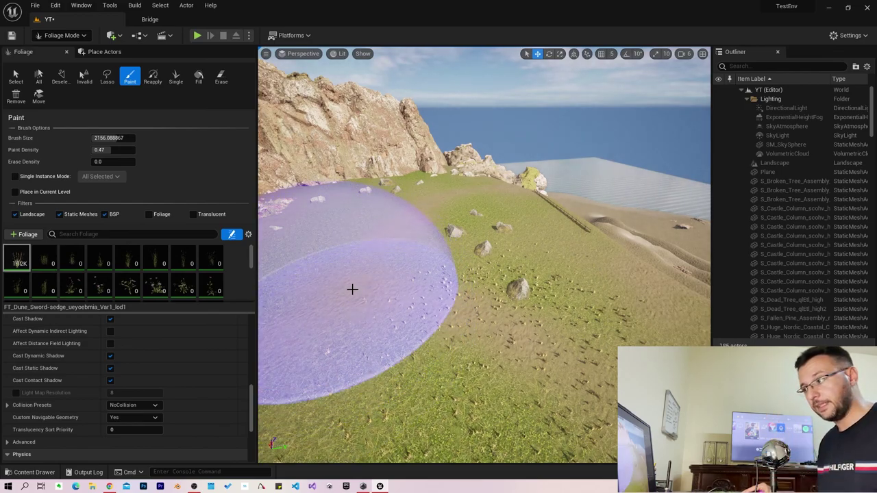
- Review the Dune Sword-sedge settings and enlarge the foliage palette to show more rows
{"action": "scroll", "coordinate": [525, 298], "scroll_direction": "up", "scroll_amount": 5}
{"action": "scroll", "coordinate": [202, 394], "scroll_direction": "down", "scroll_amount": 2}
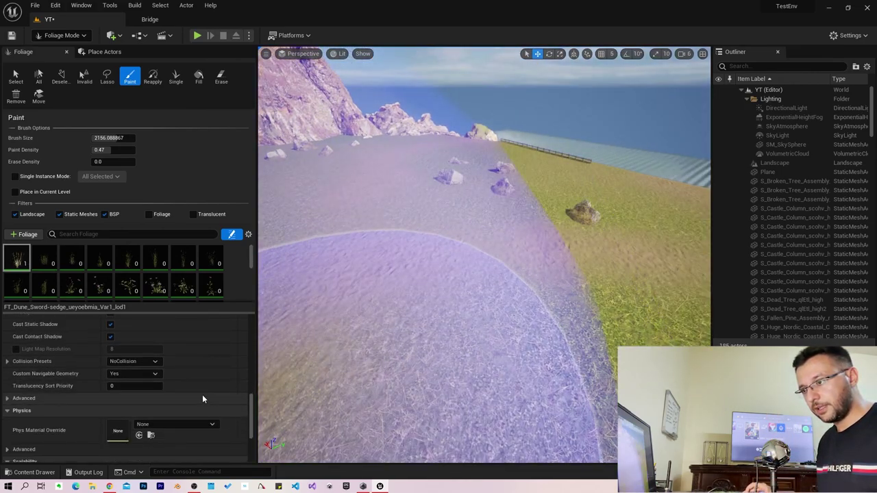
{"action": "scroll", "coordinate": [207, 394], "scroll_direction": "down", "scroll_amount": 2}
{"action": "scroll", "coordinate": [205, 405], "scroll_direction": "down", "scroll_amount": 2}
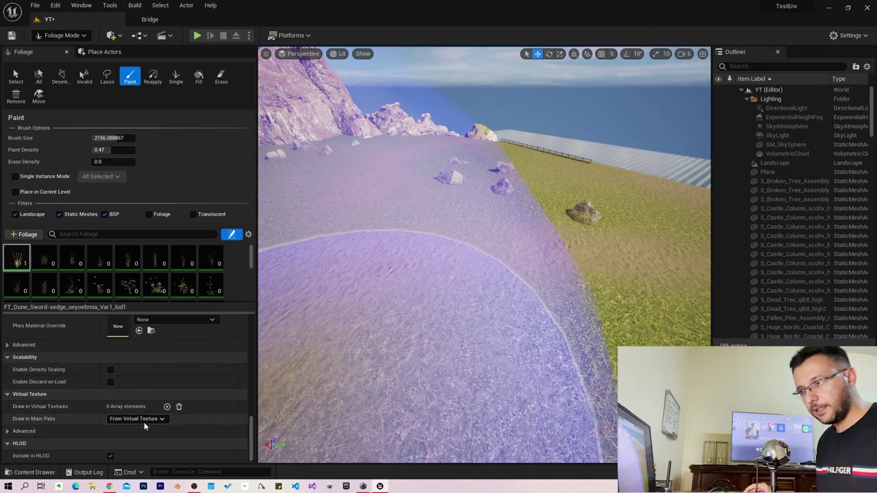
{"action": "scroll", "coordinate": [136, 449], "scroll_direction": "up", "scroll_amount": 3}
{"action": "scroll", "coordinate": [142, 452], "scroll_direction": "up", "scroll_amount": 3}
{"action": "scroll", "coordinate": [146, 453], "scroll_direction": "up", "scroll_amount": 3}
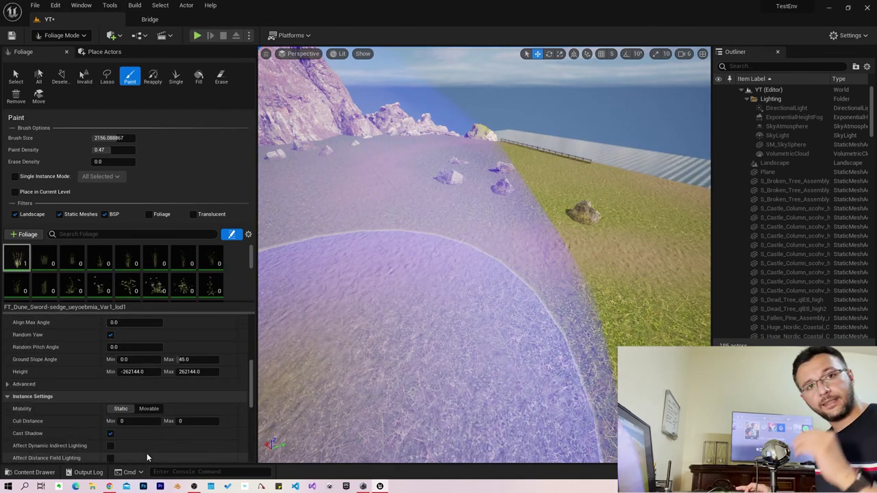
{"action": "scroll", "coordinate": [159, 446], "scroll_direction": "up", "scroll_amount": 3}
{"action": "scroll", "coordinate": [159, 447], "scroll_direction": "up", "scroll_amount": 3}
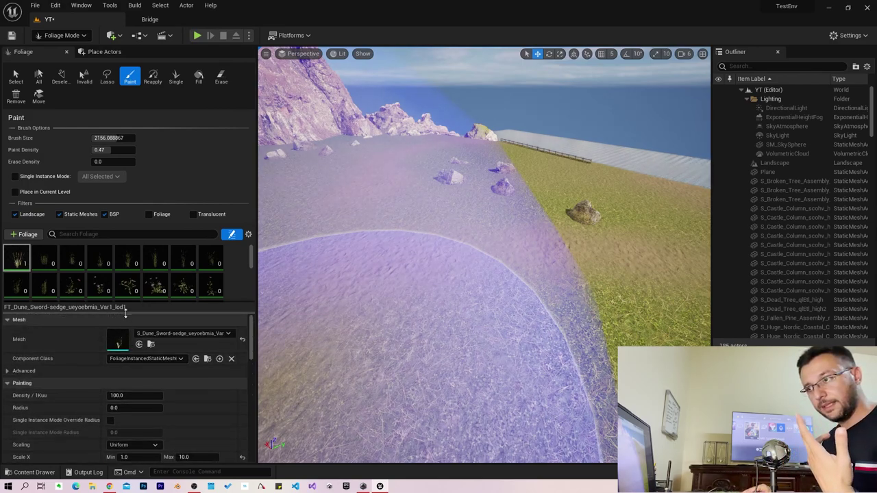
{"action": "scroll", "coordinate": [123, 341], "scroll_direction": "up", "scroll_amount": 2}
{"action": "left_click_drag", "start_coordinate": [123, 341], "coordinate": [123, 406]}
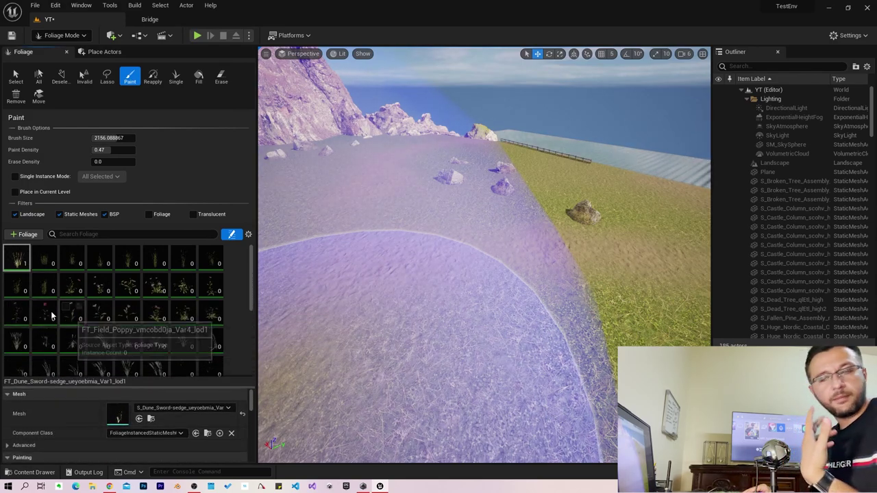
- Bring up the Field Poppy foliage settings after rechecking the sedge's settings
{"action": "left_click", "coordinate": [10, 314]}
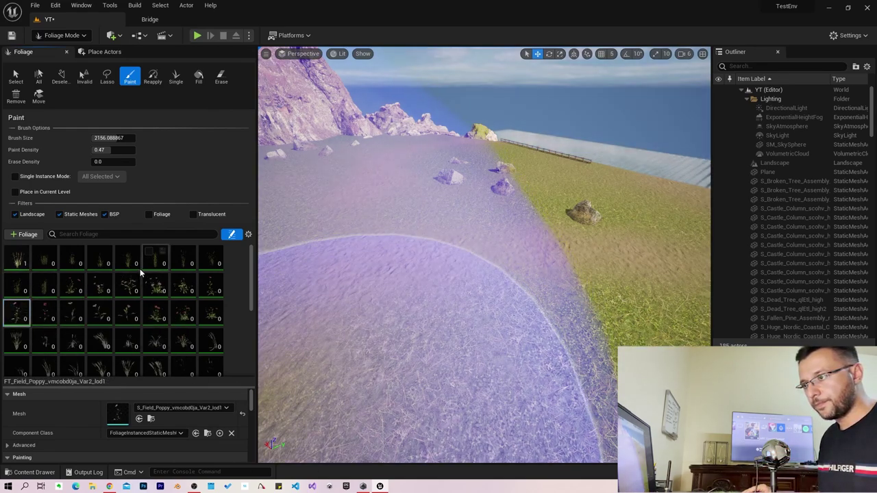
{"action": "left_click", "coordinate": [16, 259]}
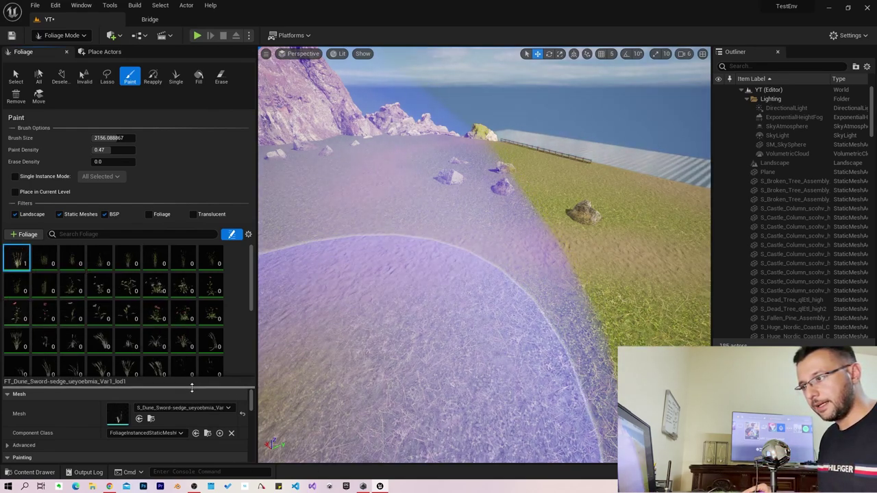
{"action": "left_click_drag", "start_coordinate": [192, 387], "coordinate": [192, 352]}
{"action": "scroll", "coordinate": [187, 420], "scroll_direction": "down", "scroll_amount": 5}
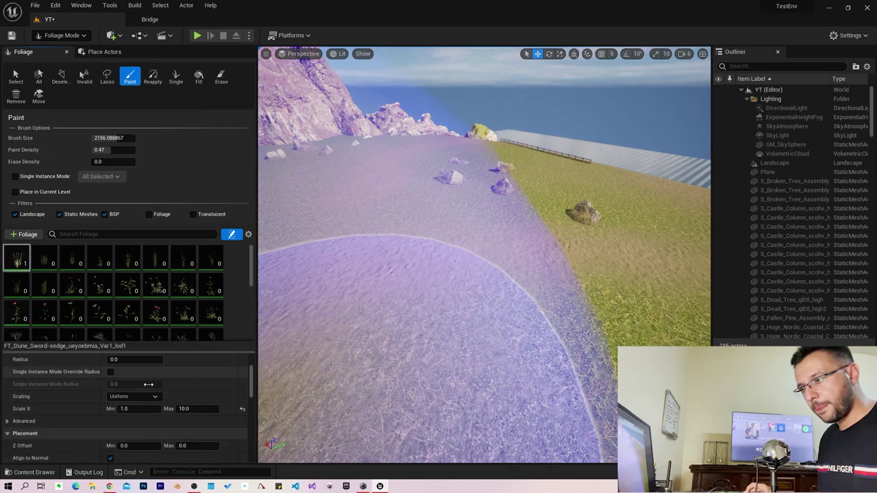
{"action": "scroll", "coordinate": [202, 413], "scroll_direction": "down", "scroll_amount": 2}
{"action": "scroll", "coordinate": [164, 425], "scroll_direction": "up", "scroll_amount": 1}
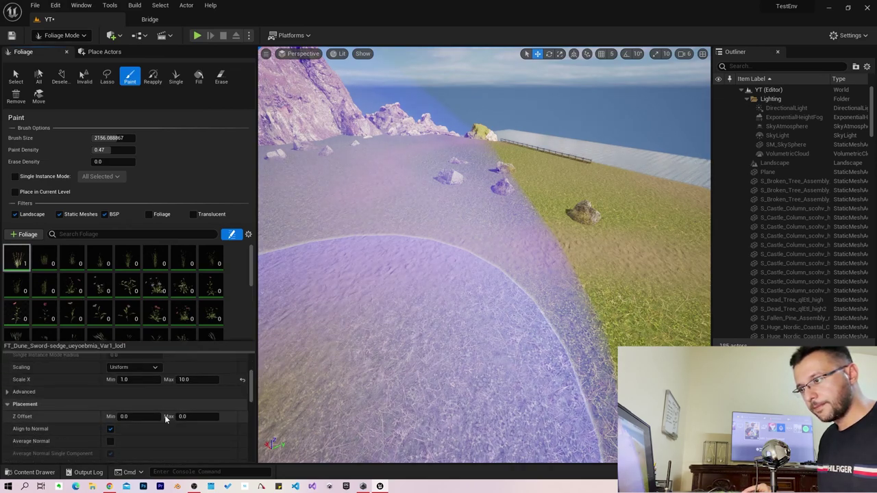
{"action": "left_click", "coordinate": [13, 318]}
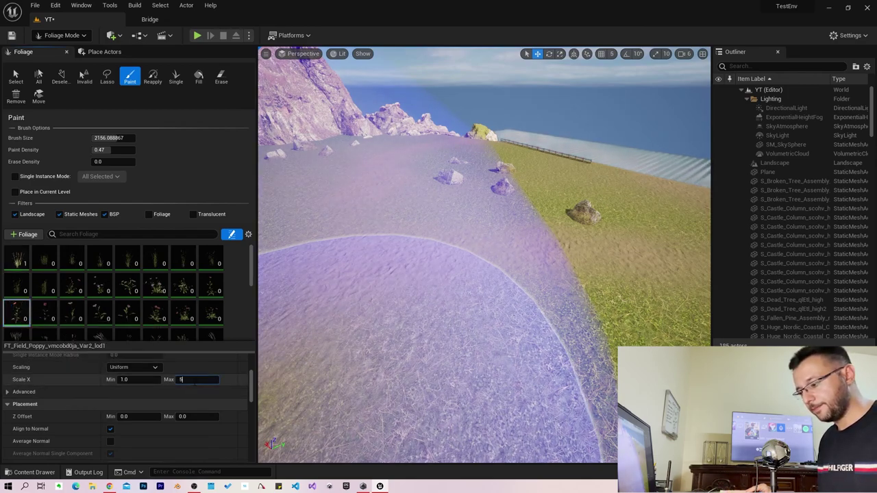
- Set the Field Poppy Var7 foliage's Scale X Max to 5
{"action": "left_click", "coordinate": [156, 318]}
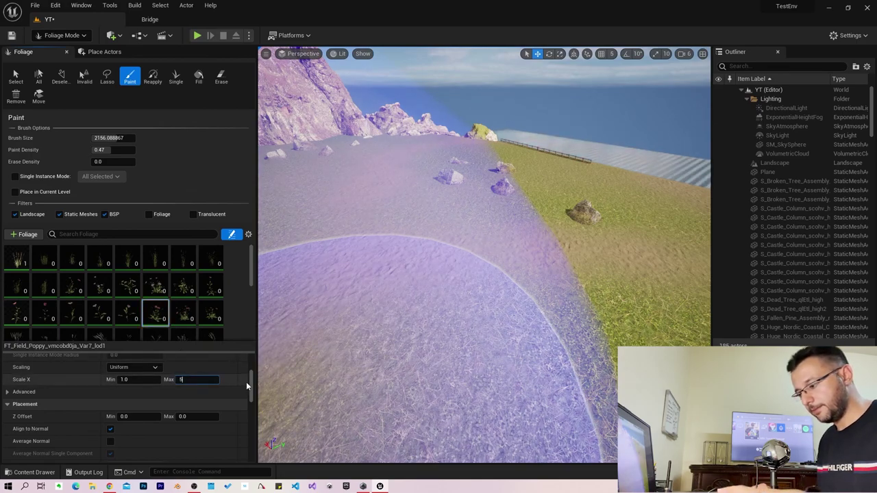
{"action": "type", "text": "5"}
{"action": "key", "text": "Return"}
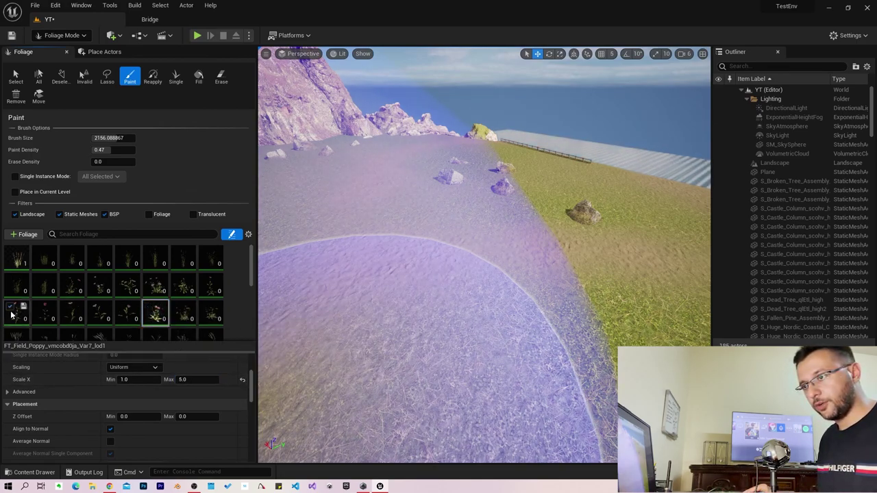
{"action": "scroll", "coordinate": [134, 336], "scroll_direction": "down", "scroll_amount": 2}
{"action": "scroll", "coordinate": [98, 321], "scroll_direction": "down", "scroll_amount": 1}
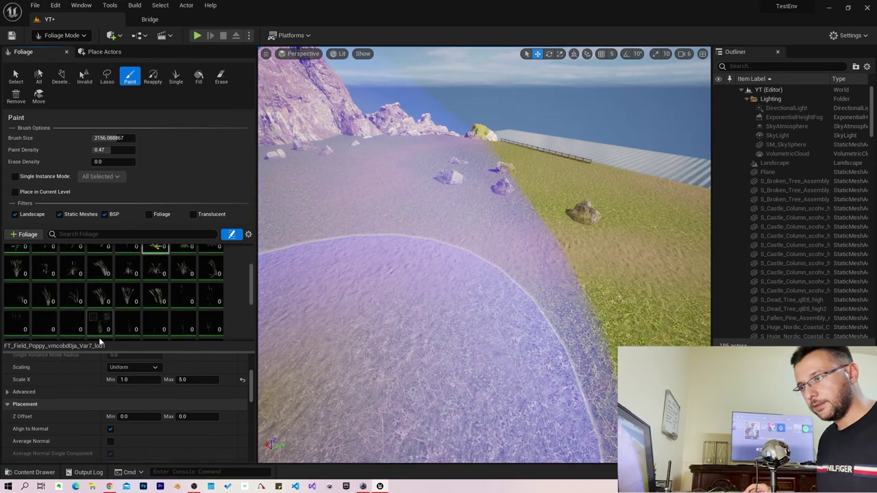
- Give Marram Grass Var5 a Z Offset Max of 5 and paint it by the columns at 0.14 density
{"action": "left_click", "coordinate": [41, 295]}
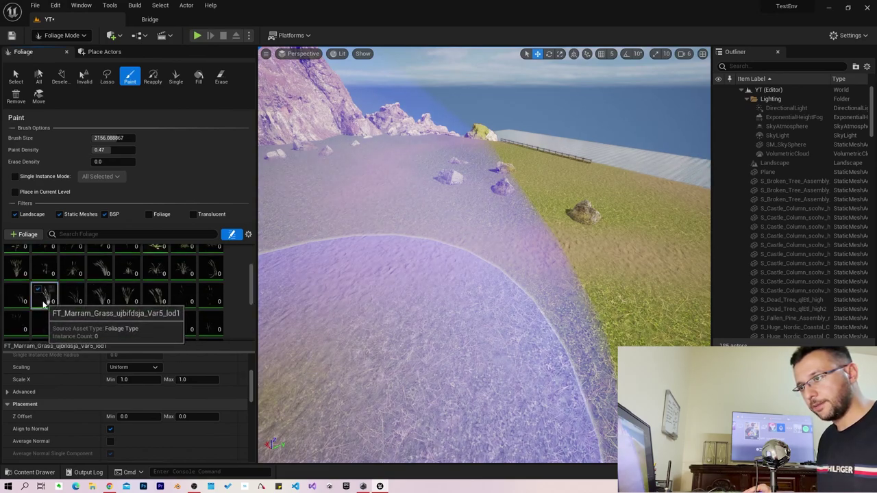
{"action": "left_click", "coordinate": [184, 416]}
{"action": "type", "text": "5"}
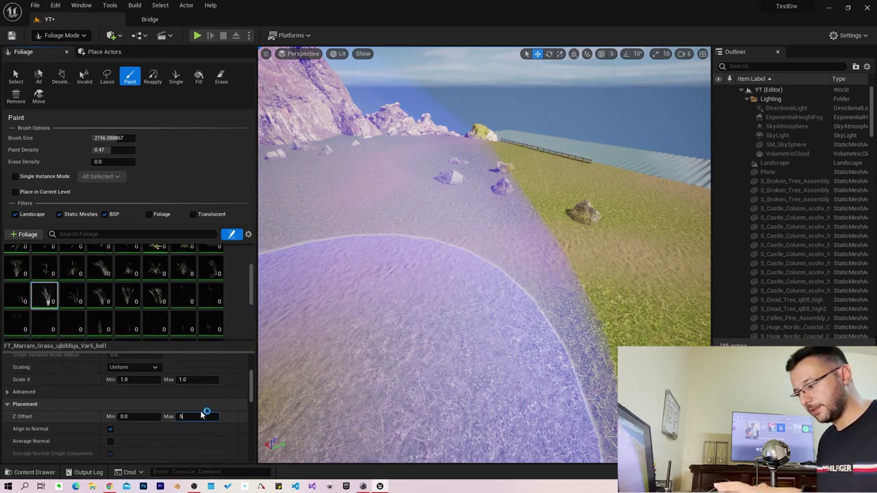
{"action": "mouse_move", "coordinate": [491, 285]}
{"action": "left_mouse_down"}
{"action": "mouse_move", "coordinate": [391, 289]}
{"action": "mouse_move", "coordinate": [447, 248]}
{"action": "left_mouse_up"}
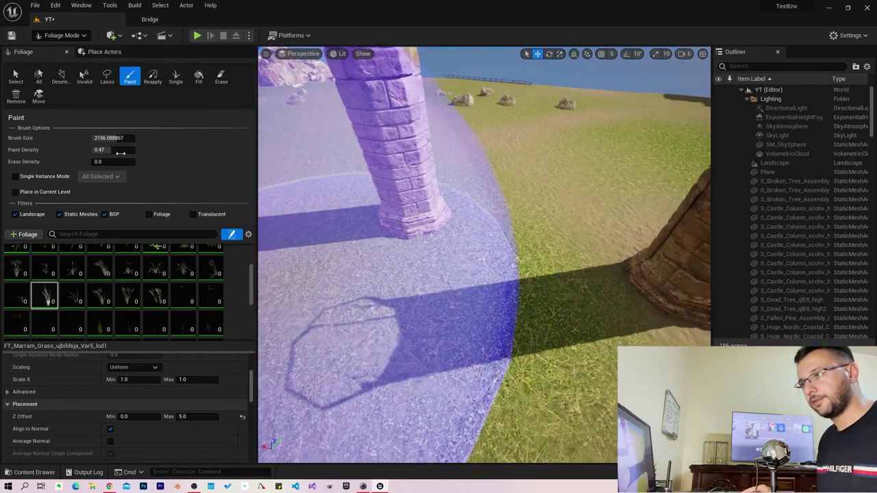
{"action": "left_click_drag", "start_coordinate": [113, 149], "coordinate": [99, 149]}
{"action": "right_click_drag", "start_coordinate": [343, 131], "coordinate": [439, 205]}
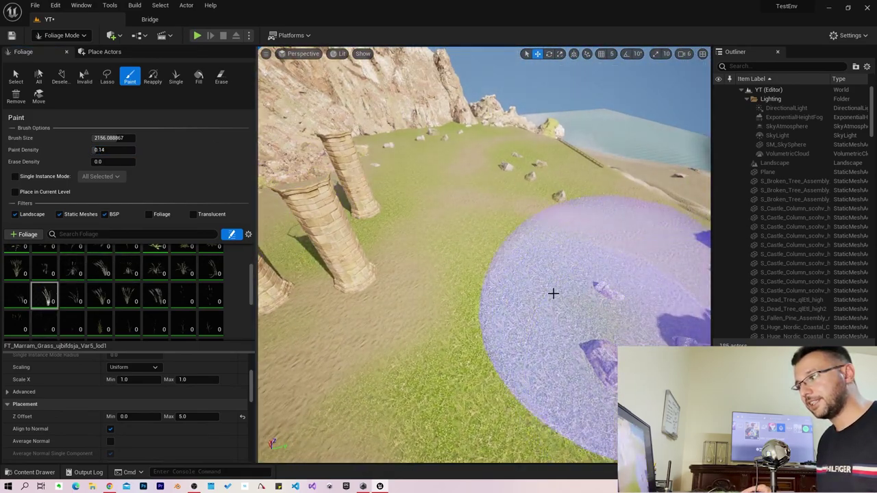
{"action": "left_click_drag", "start_coordinate": [554, 293], "coordinate": [564, 342]}
{"action": "scroll", "coordinate": [384, 227], "scroll_direction": "up", "scroll_amount": 3}
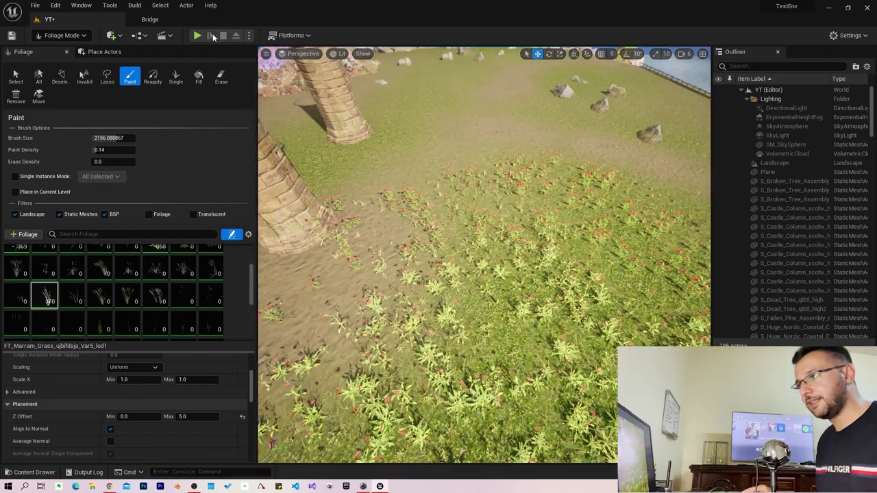
{"action": "left_click", "coordinate": [198, 36]}
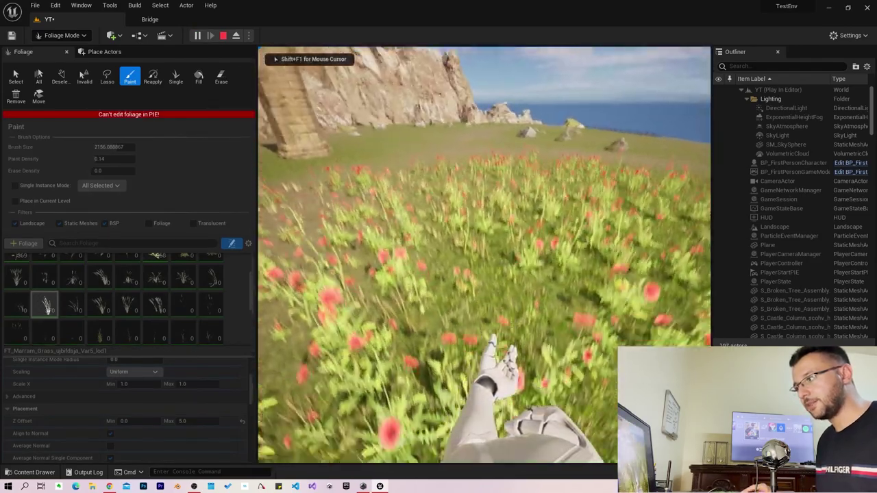
{"action": "key", "text": "w"}
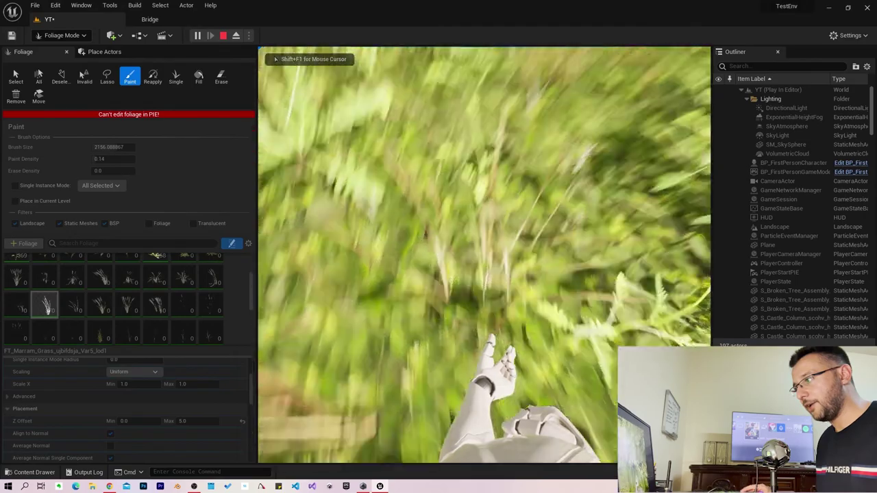
{"action": "key", "text": "w"}
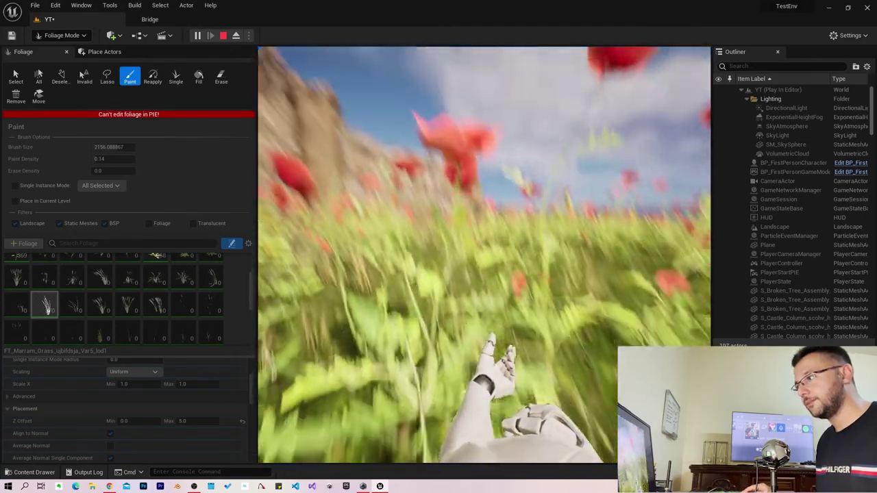
{"action": "key", "text": "w"}
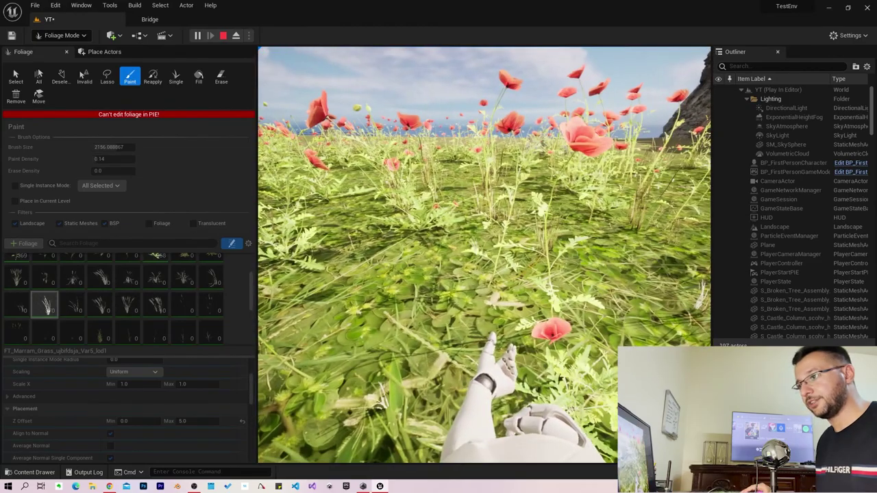
{"action": "key", "text": "Escape"}
{"action": "right_click_drag", "start_coordinate": [374, 299], "coordinate": [374, 425]}
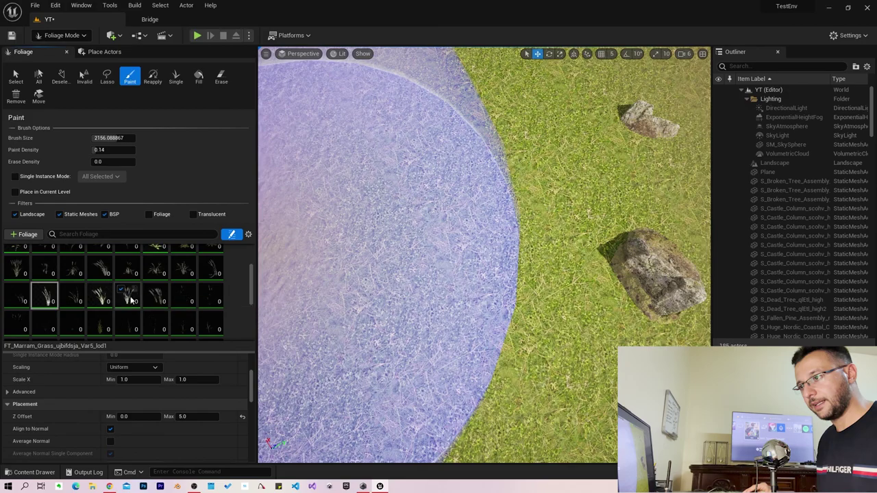
- Paint pale grass tufts and poppies across the ground with another grass foliage type
{"action": "scroll", "coordinate": [155, 303], "scroll_direction": "down", "scroll_amount": 3}
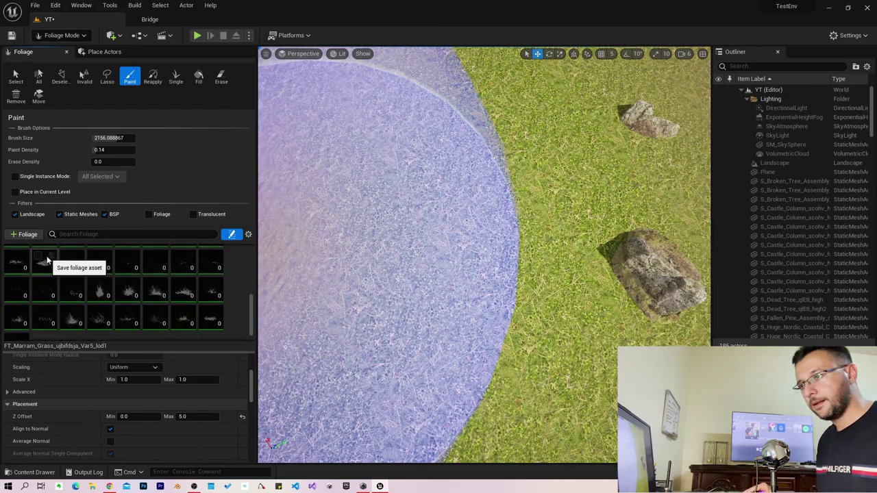
{"action": "left_click", "coordinate": [74, 266]}
{"action": "left_click_drag", "start_coordinate": [376, 251], "coordinate": [352, 254]}
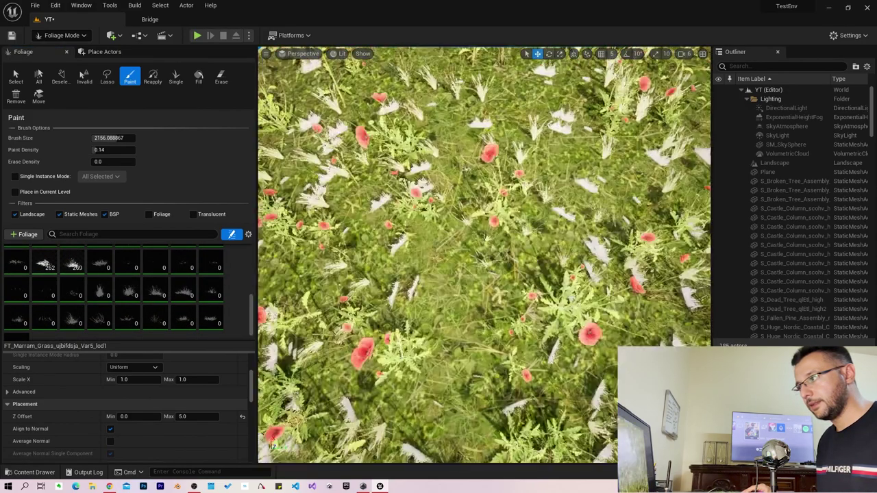
{"action": "right_click_drag", "start_coordinate": [396, 65], "coordinate": [396, 65]}
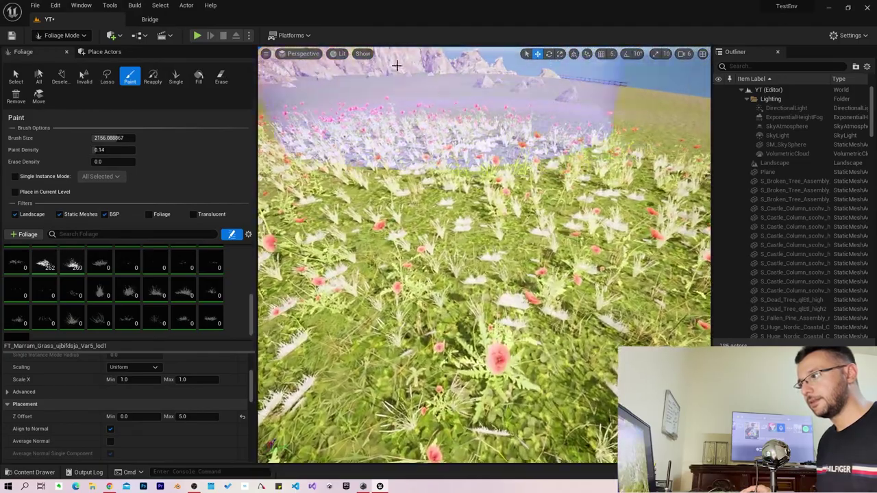
- Walk forward through the poppy and marram field in play mode, then stop
{"action": "key", "text": "alt+p"}
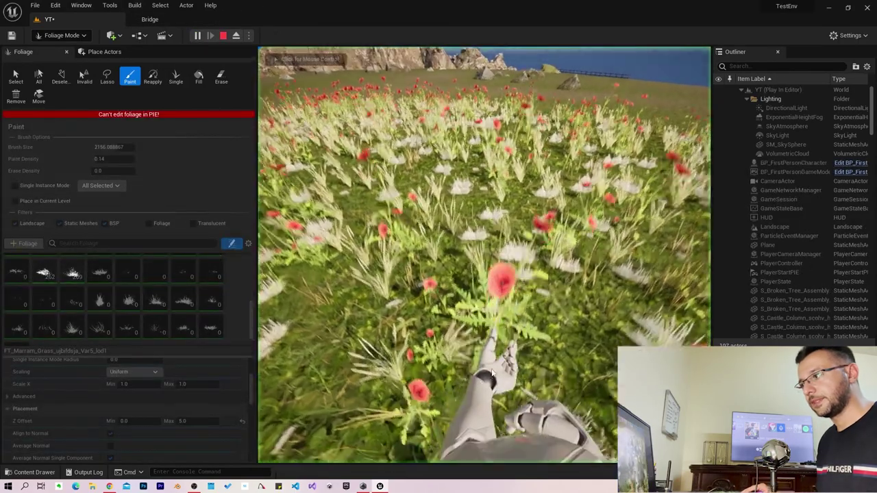
{"action": "key", "text": "w"}
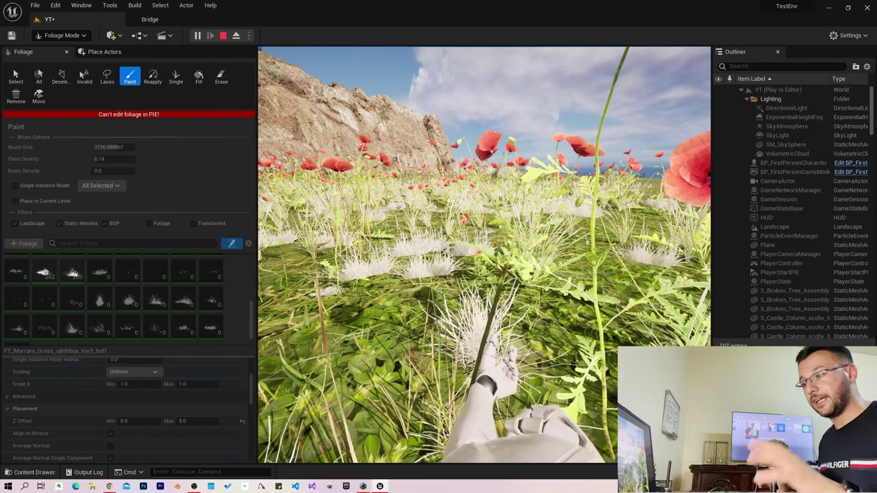
{"action": "key", "text": "Escape"}
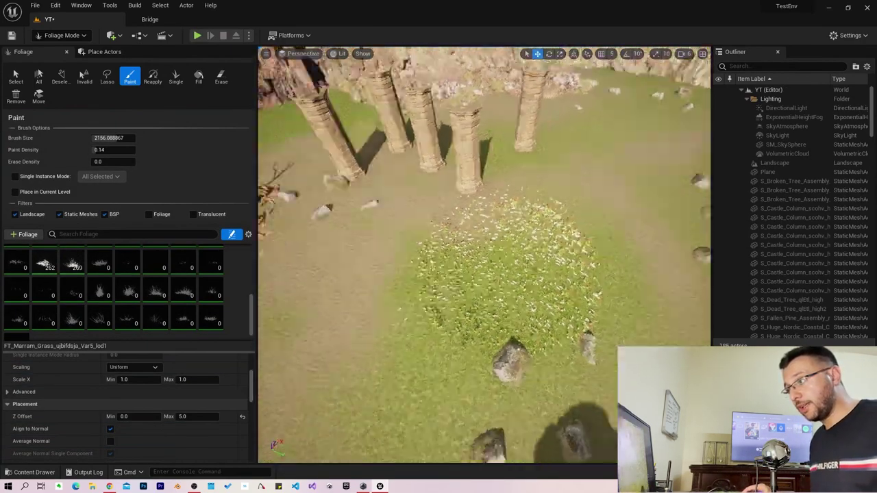
- Erase the grass and poppy patch by the columns, leaving all foliage counts at 0
{"action": "mouse_move", "coordinate": [338, 244]}
{"action": "left_mouse_down", "text": "shift"}
{"action": "mouse_move", "coordinate": [372, 300]}
{"action": "mouse_move", "coordinate": [468, 276]}
{"action": "left_mouse_up", "text": "shift"}
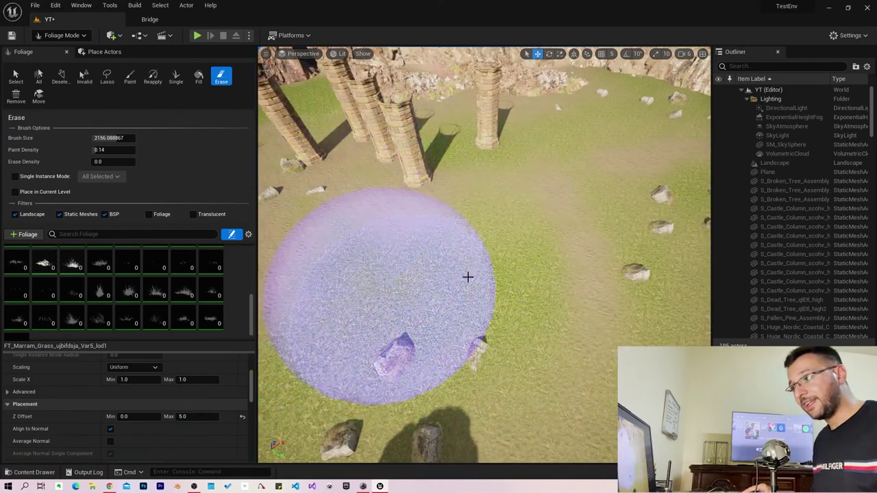
{"action": "right_click_drag", "start_coordinate": [559, 255], "coordinate": [568, 234]}
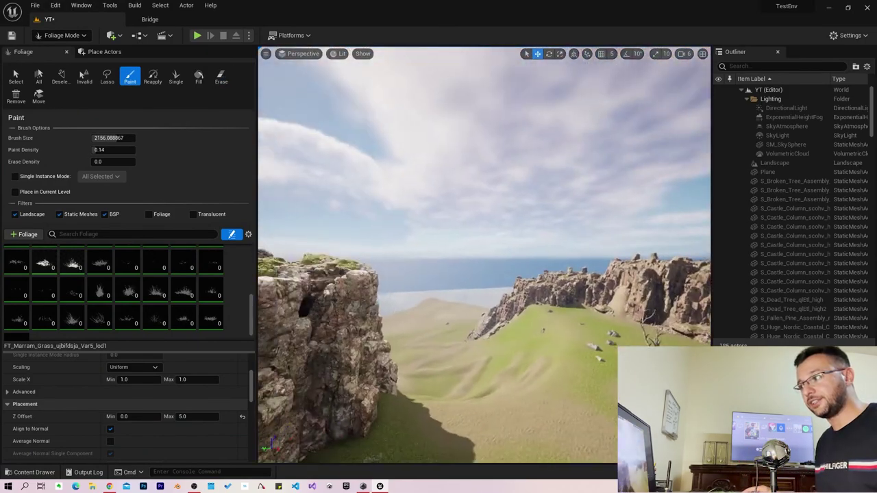